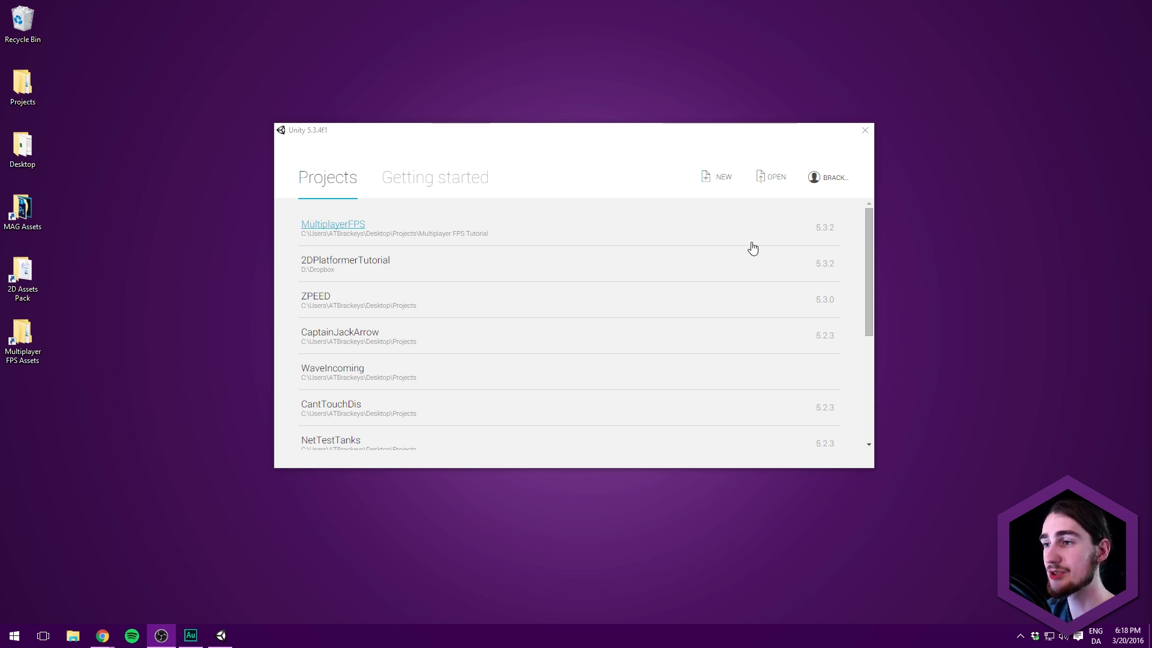
Step: Set up a new 2D Unity project named 'QuizGame' and create it
left_click(579, 133)
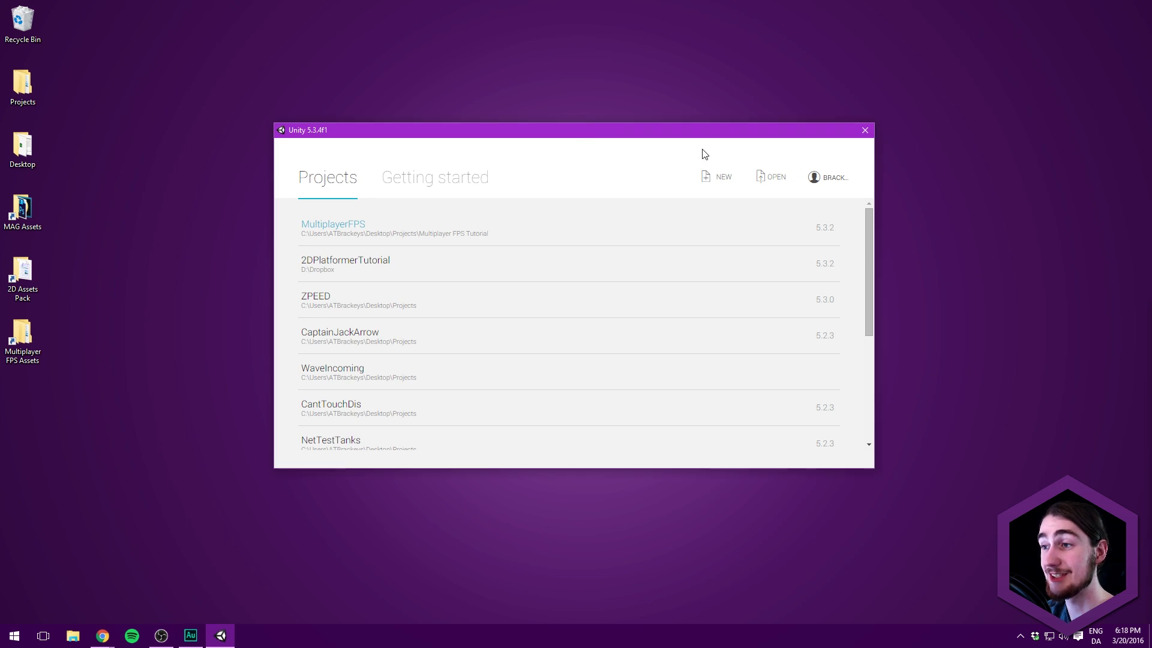
left_click(718, 177)
triple_click(567, 261)
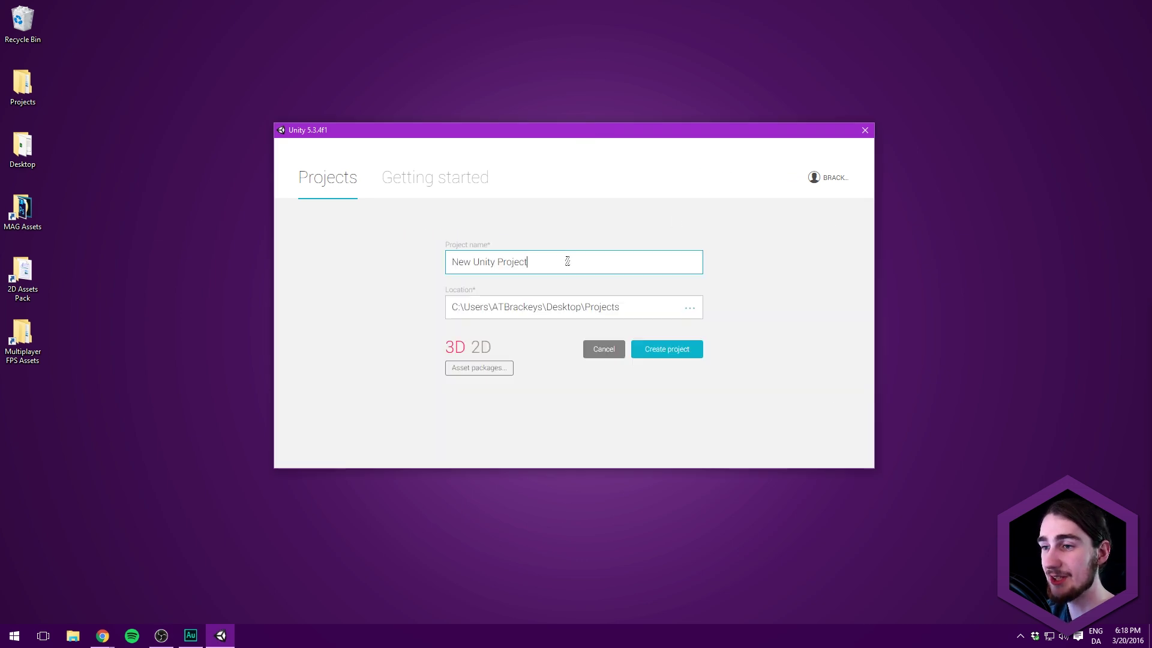
key("BackSpace")
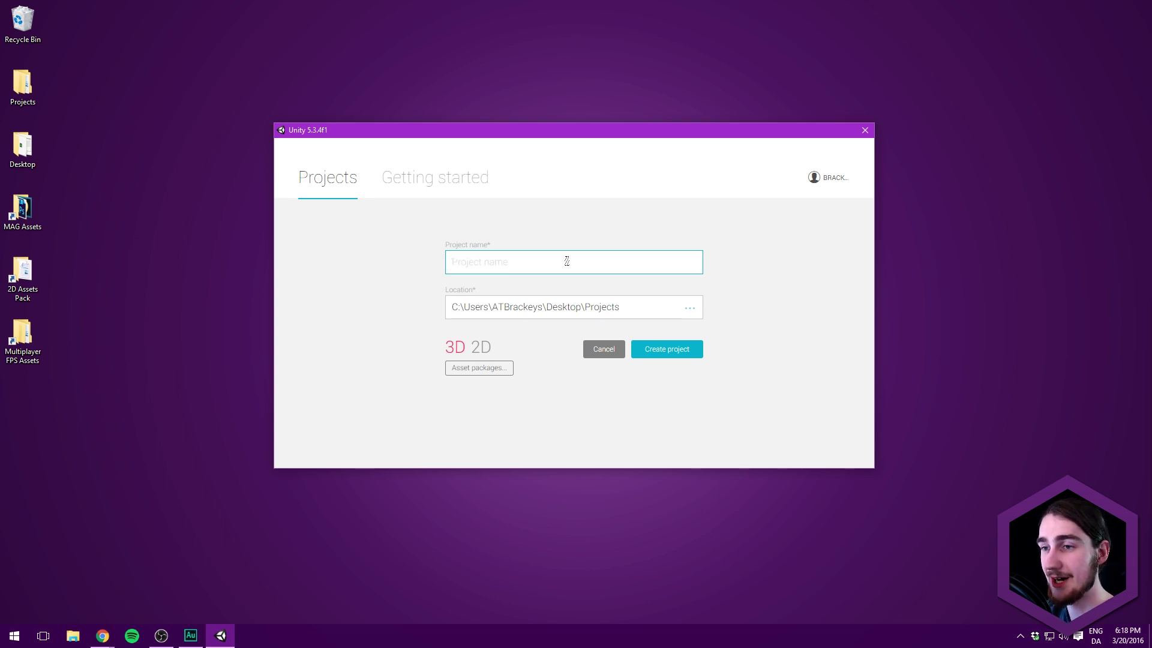
type("QuizGame")
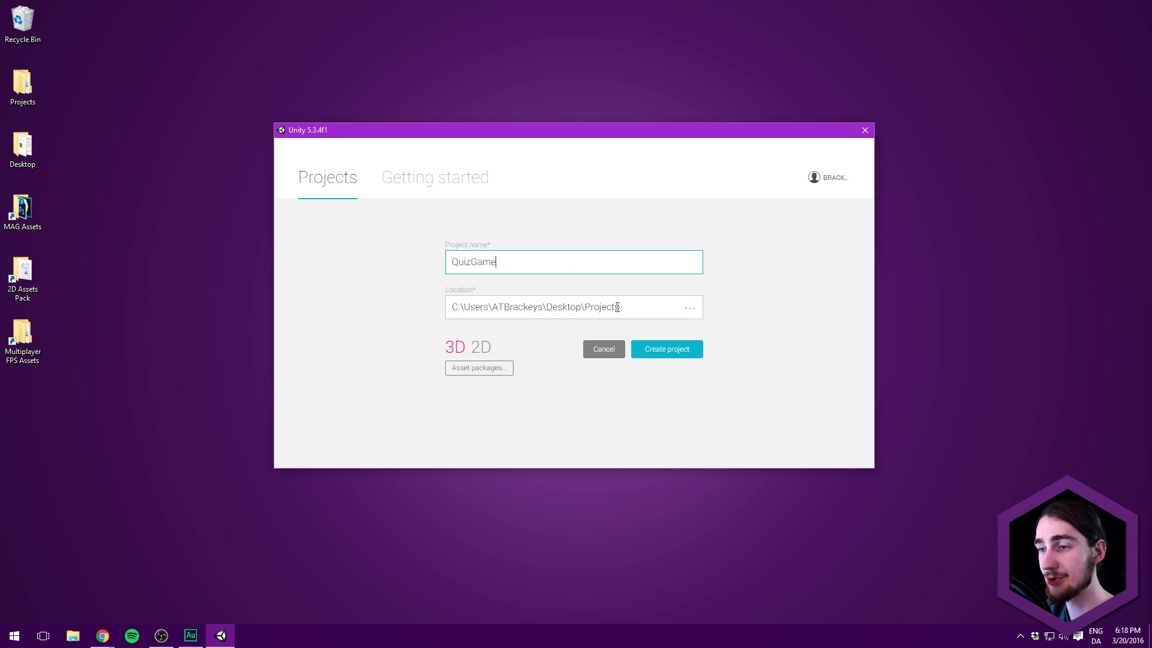
left_click(618, 307)
left_click(600, 309)
left_click(483, 348)
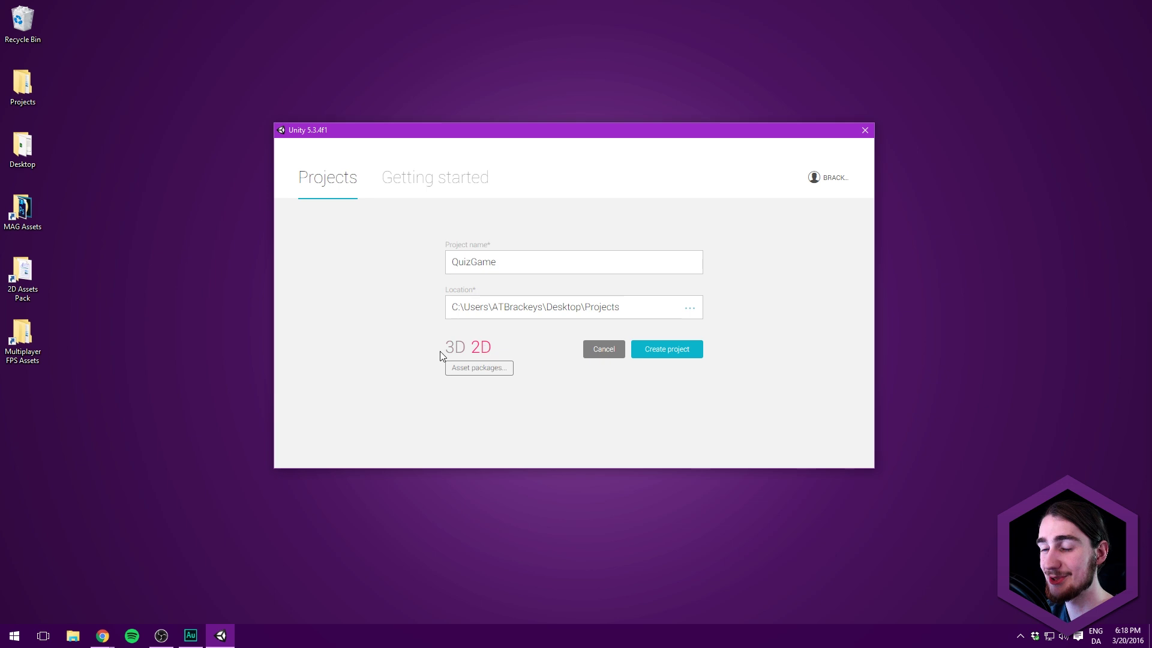
left_click(669, 348)
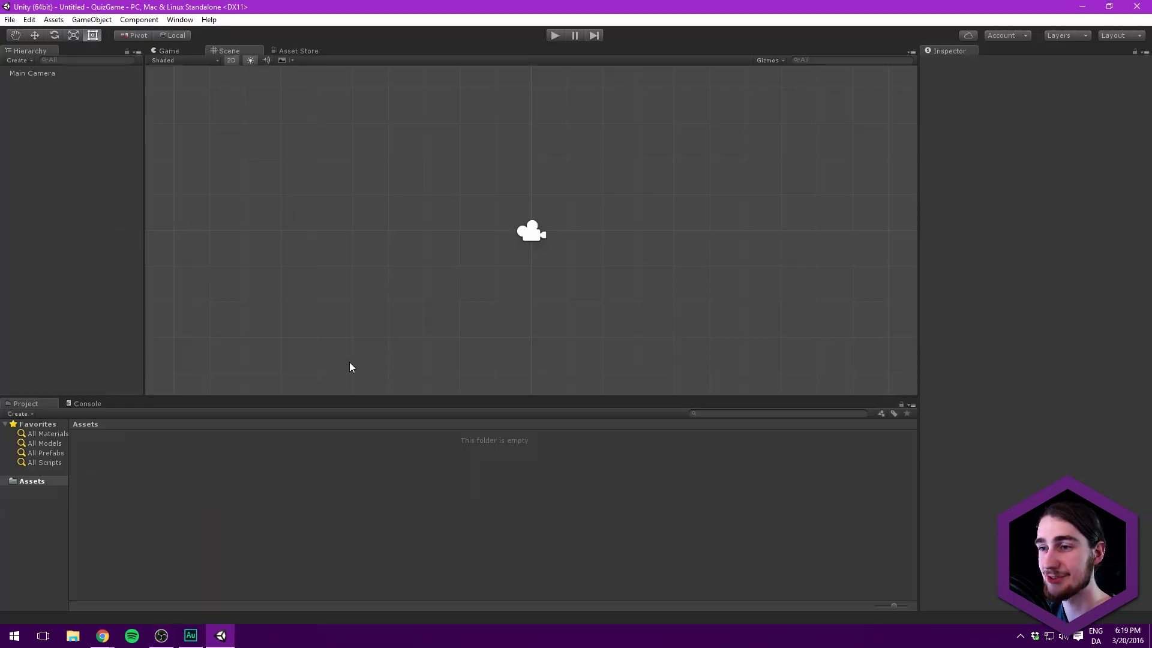
Step: Browse the Hierarchy's Create > UI menu, then dismiss it without adding anything
right_click(92, 228)
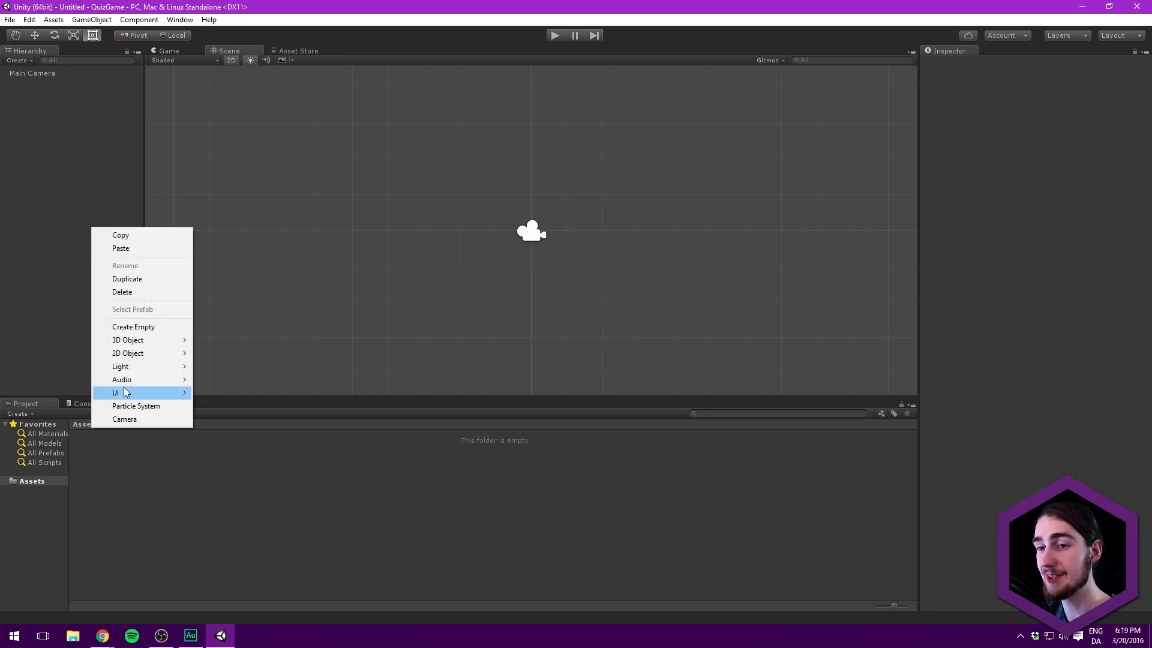
mouse_move(125, 393)
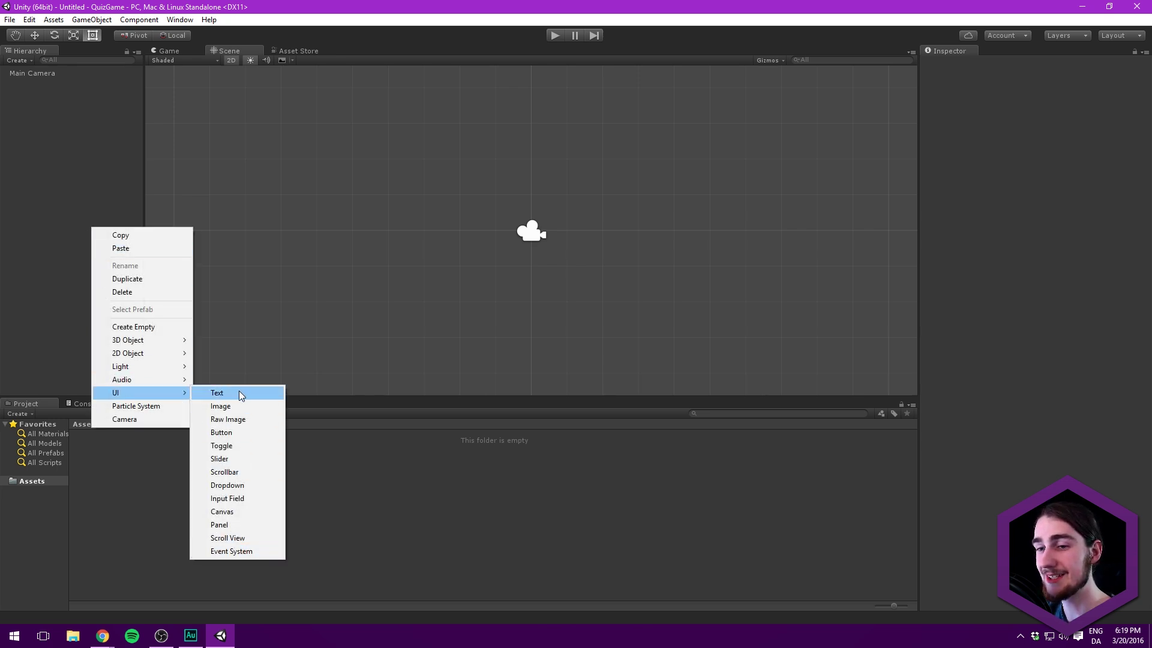
left_click(340, 510)
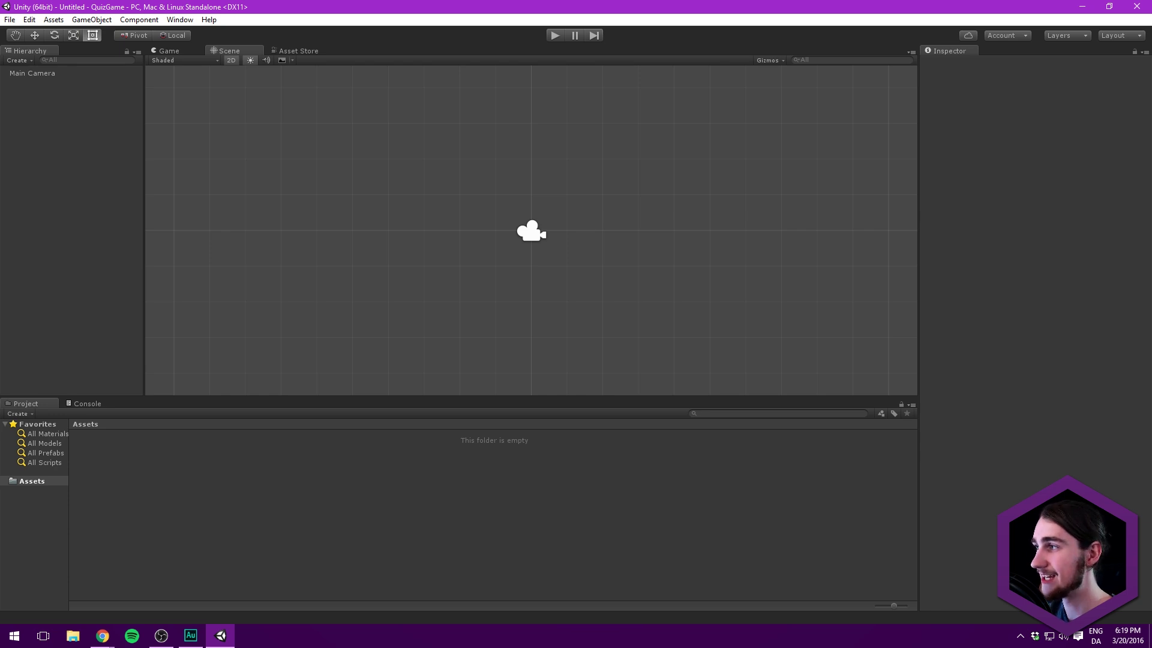
Step: Review the MaterialUI kit forum thread and demo, then go to its GitHub releases page
key("alt+Tab")
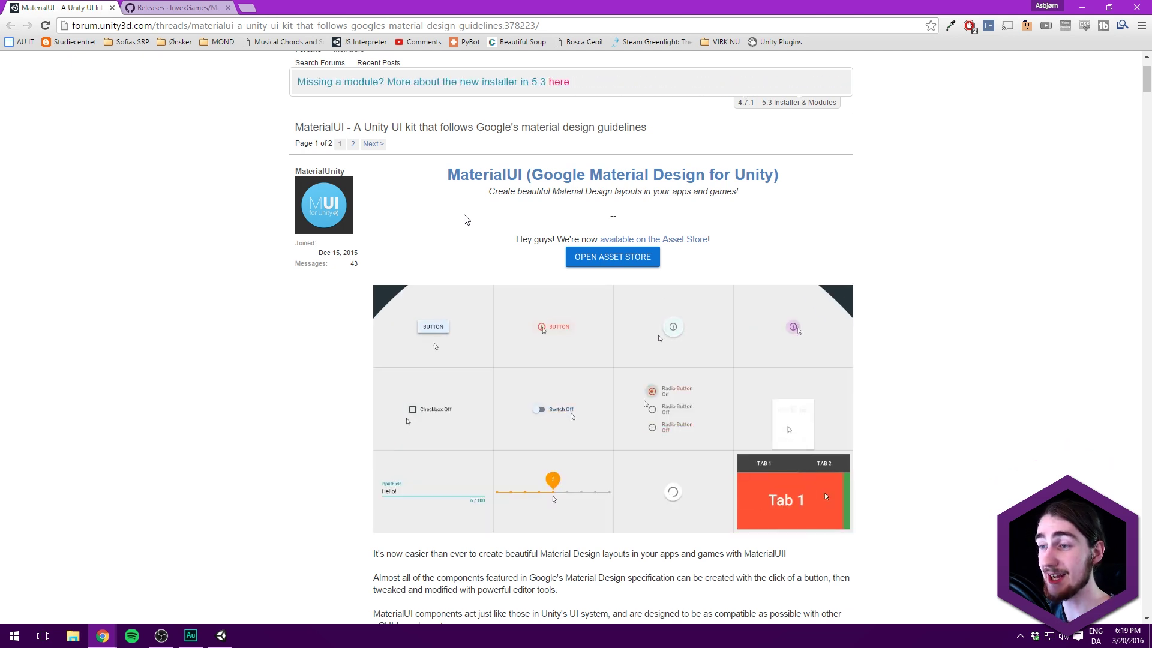
scroll(474, 233, "down", 3)
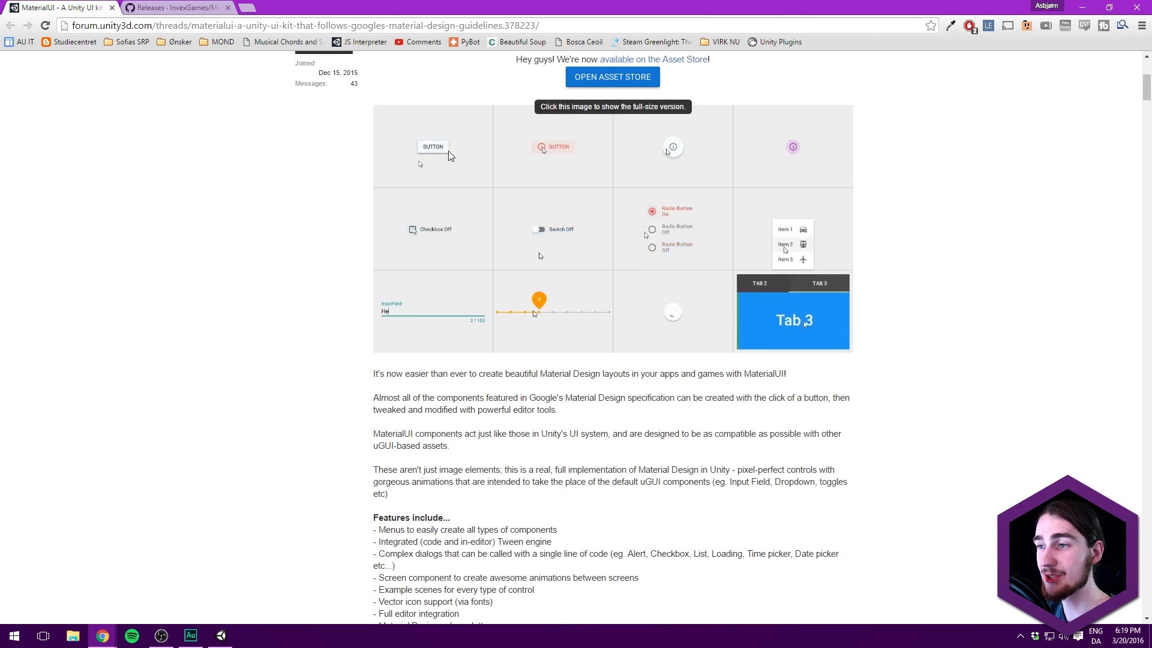
scroll(576, 207, "up", 1)
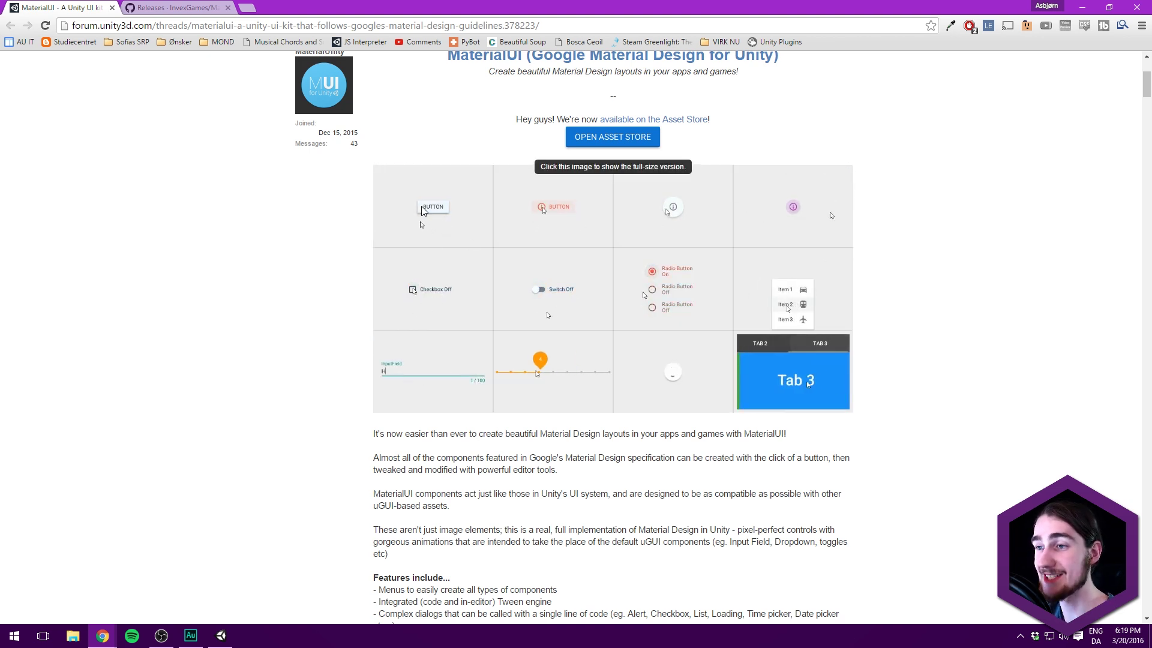
scroll(496, 229, "up", 2)
scroll(456, 228, "up", 1)
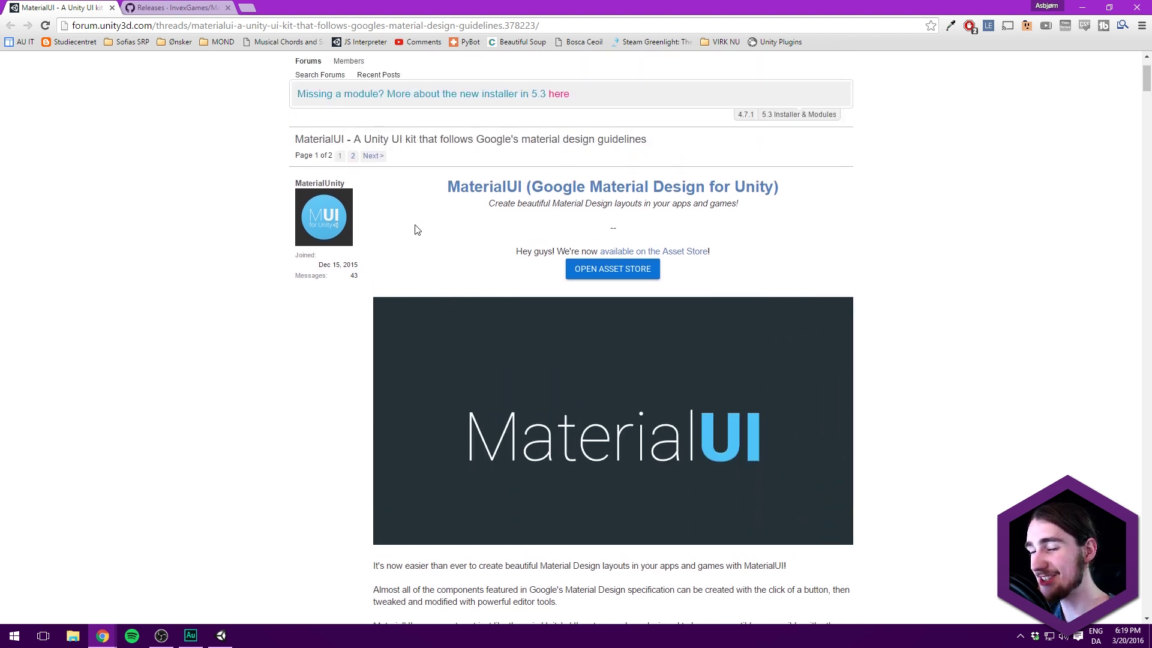
scroll(385, 183, "down", 2)
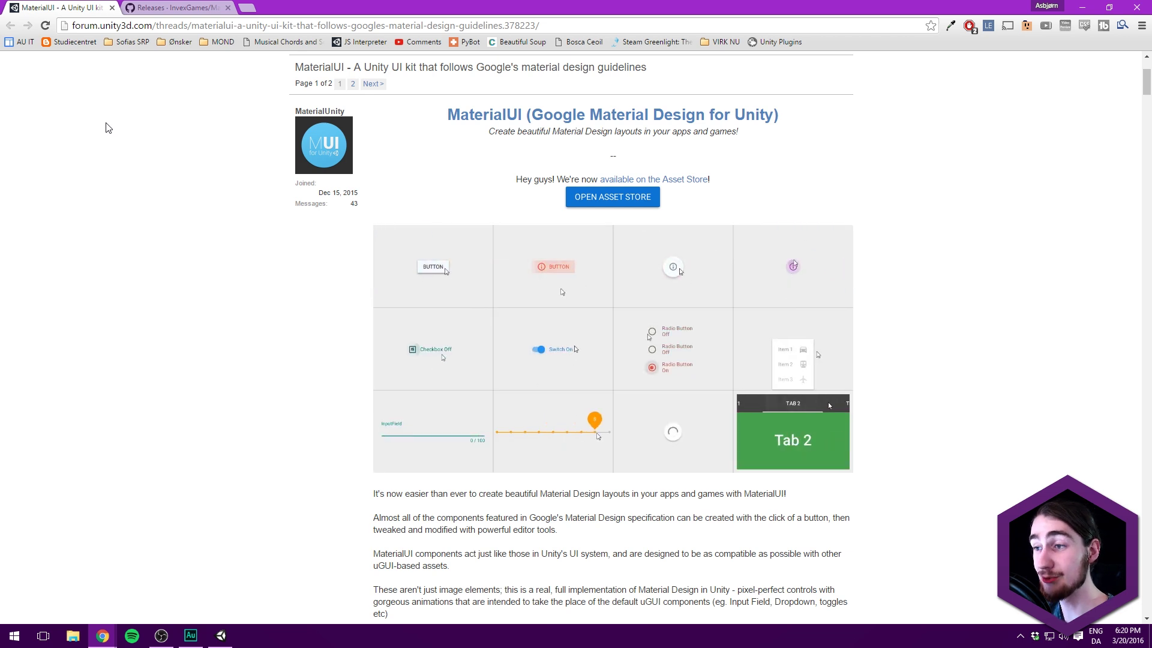
left_click(171, 8)
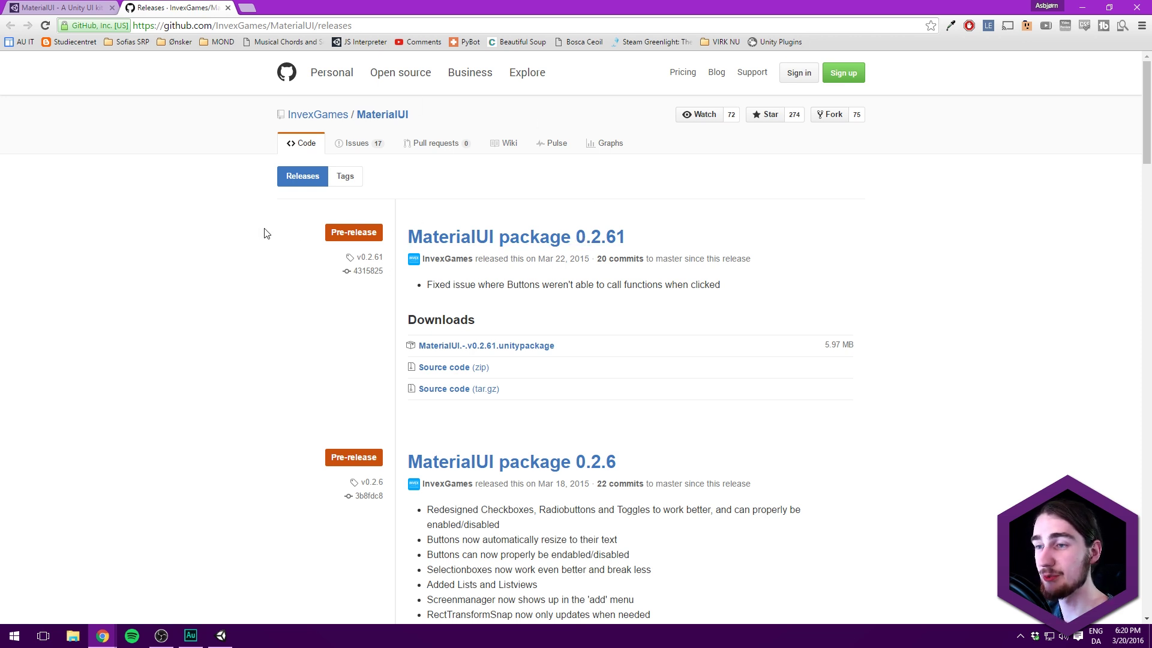
Step: Download the MaterialUI 0.2.61 unitypackage and open it in Unity
scroll(240, 185, "down", 1)
scroll(237, 185, "up", 1)
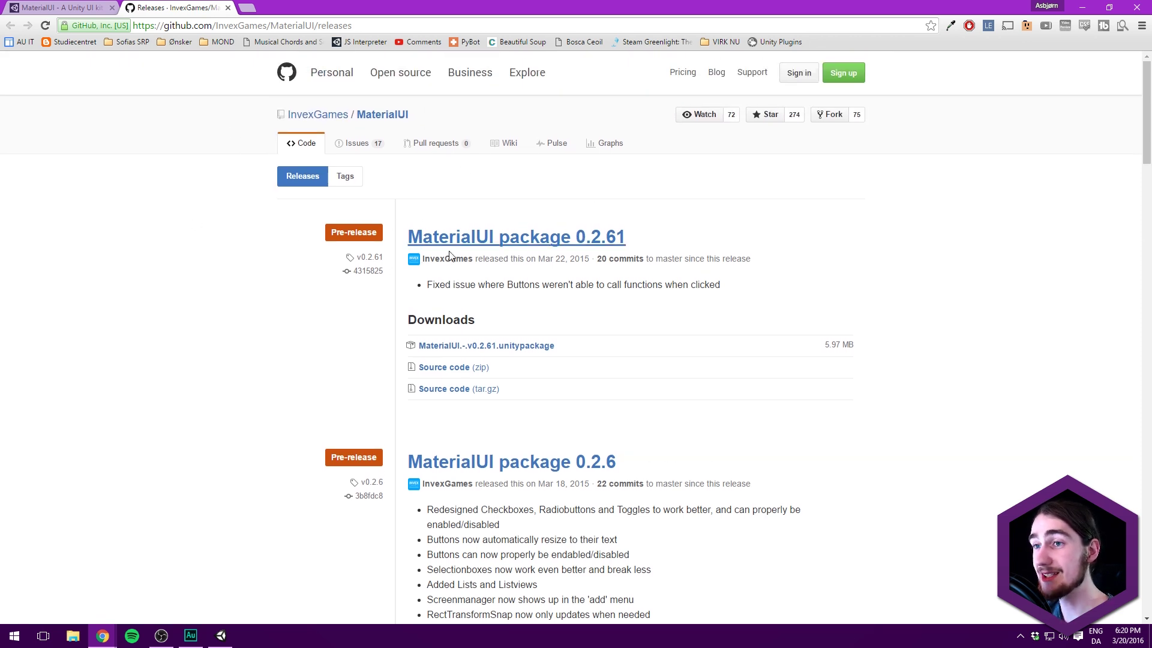
scroll(221, 259, "down", 1)
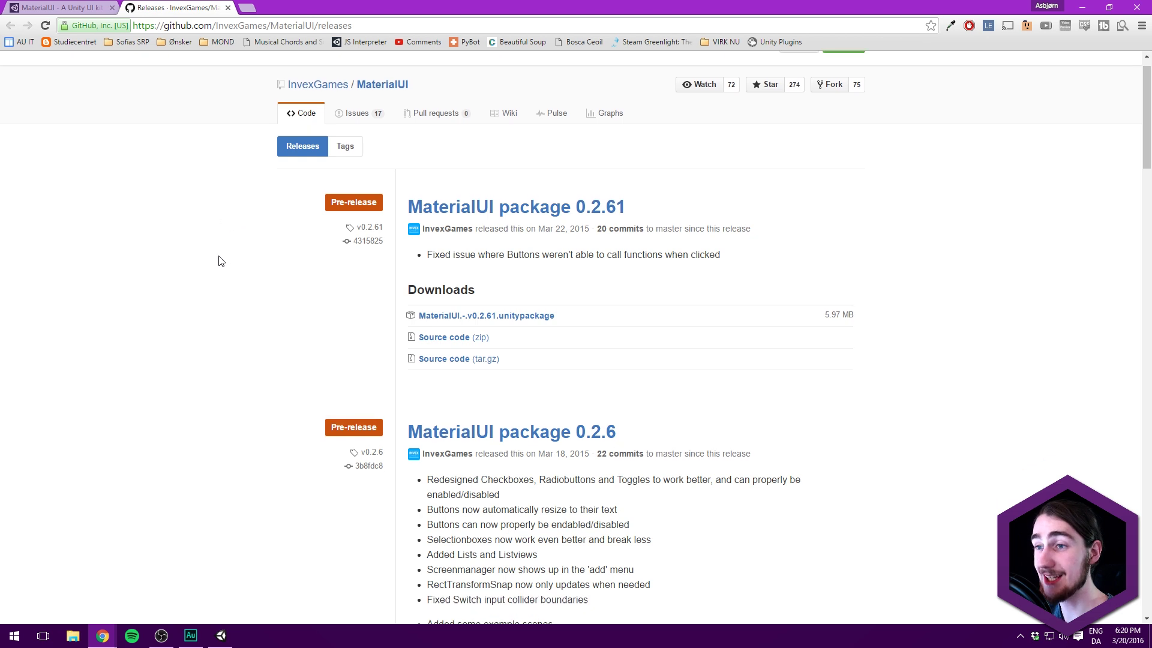
scroll(218, 160, "up", 1)
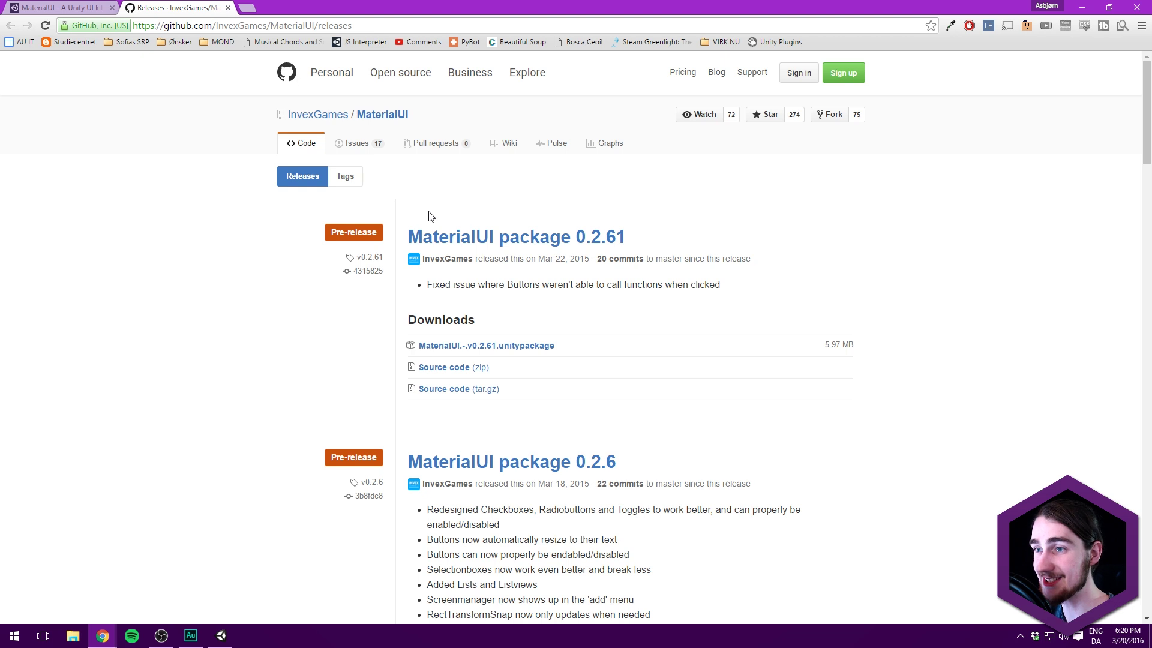
scroll(372, 193, "down", 1)
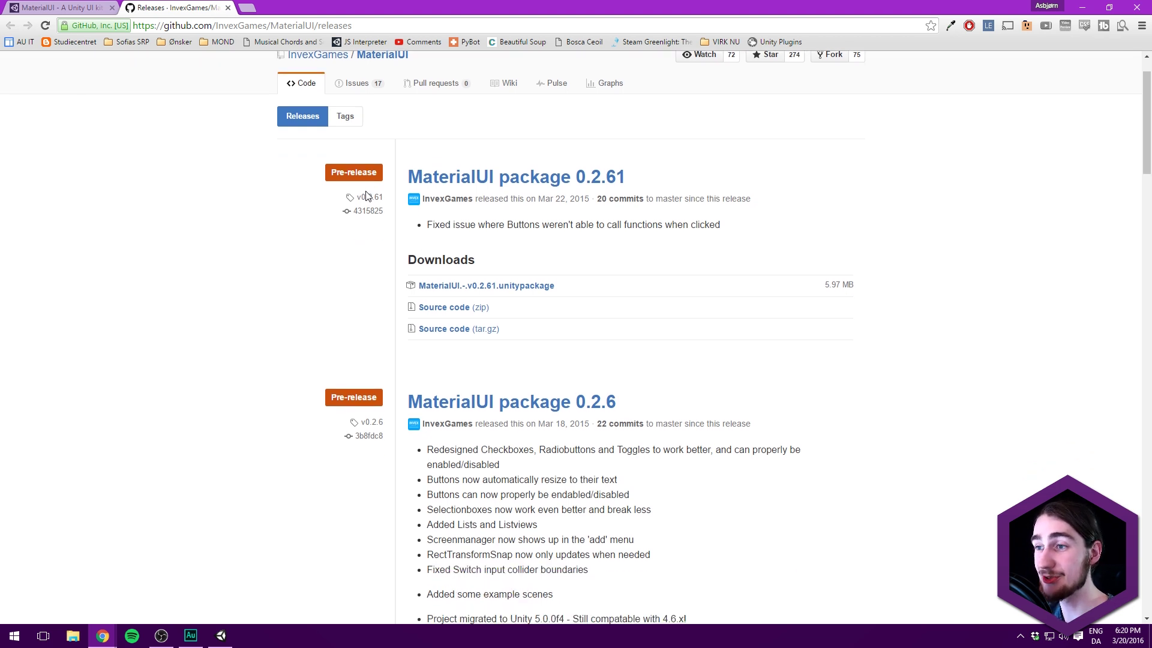
scroll(290, 210, "down", 1)
scroll(275, 188, "up", 2)
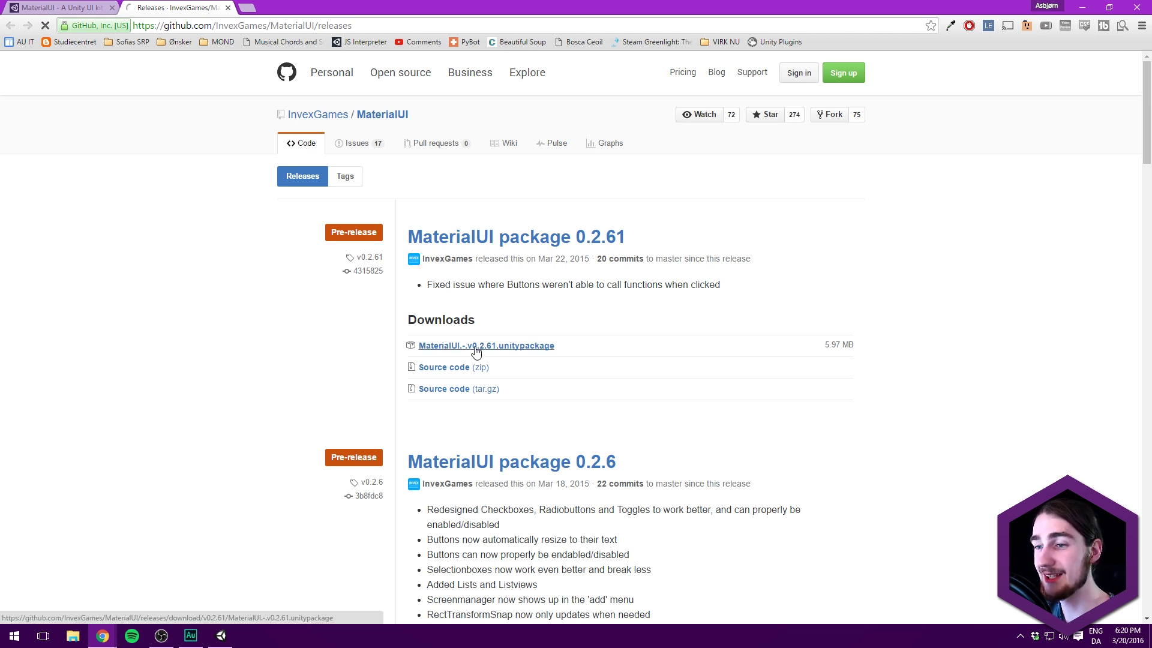
left_click(514, 351)
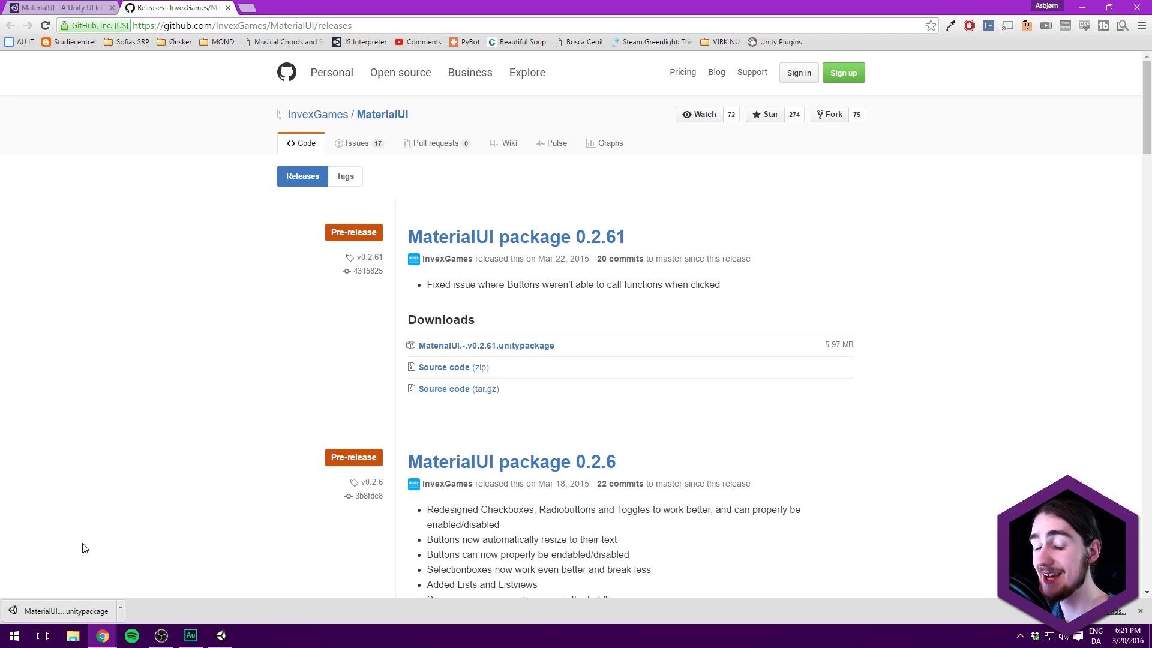
left_click(77, 609)
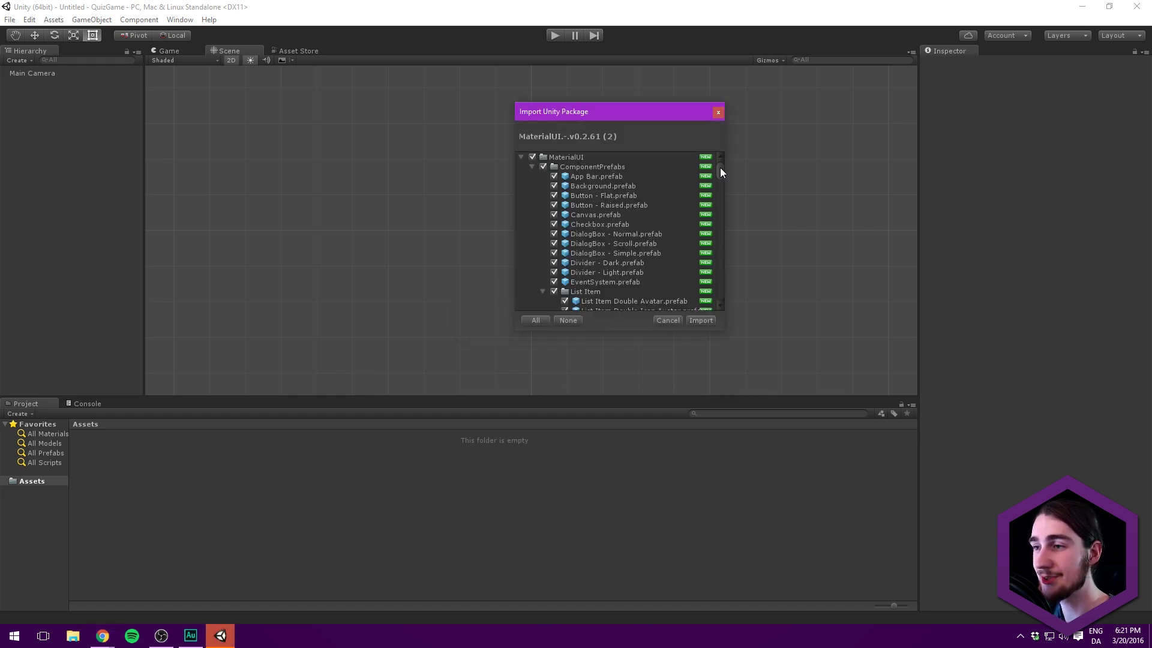
Step: Import every file of the MaterialUI package, leaving all items checked
left_click_drag(720, 168, 704, 131)
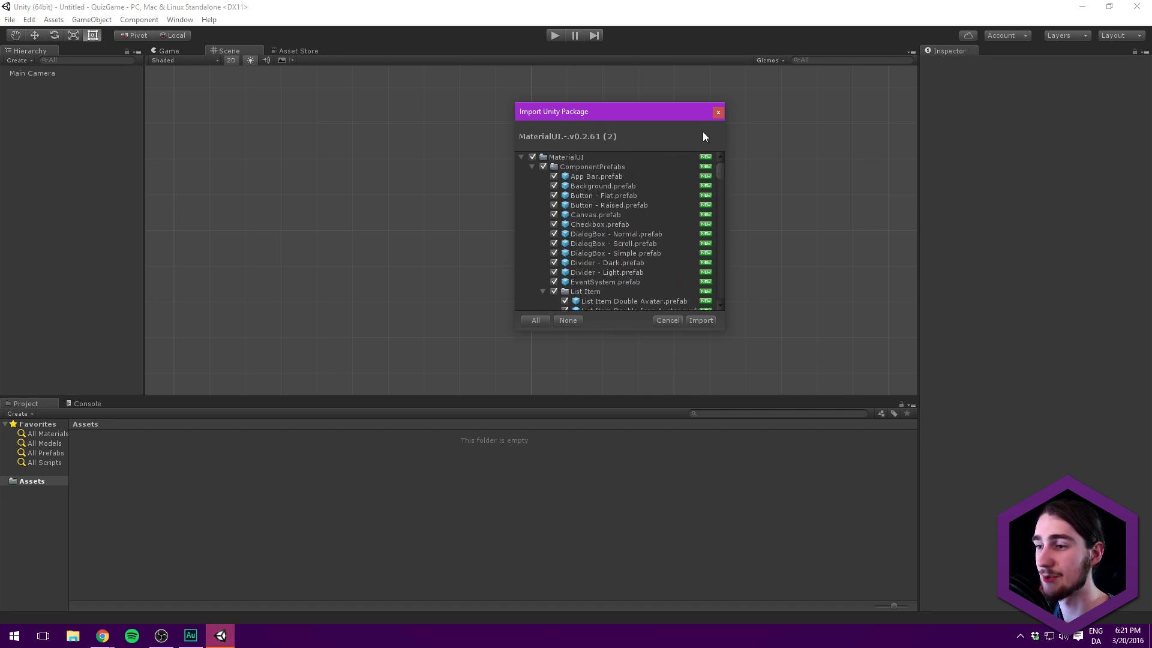
left_click(698, 320)
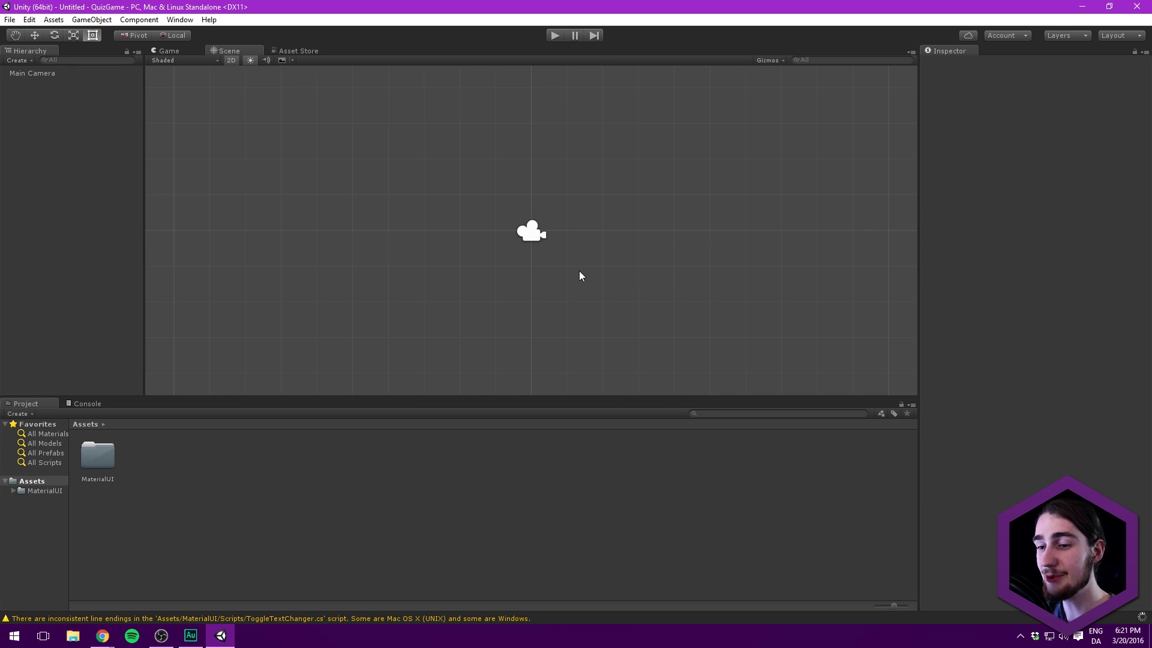
Step: Read the line-endings warning in the Console and clear the warnings
left_click(86, 404)
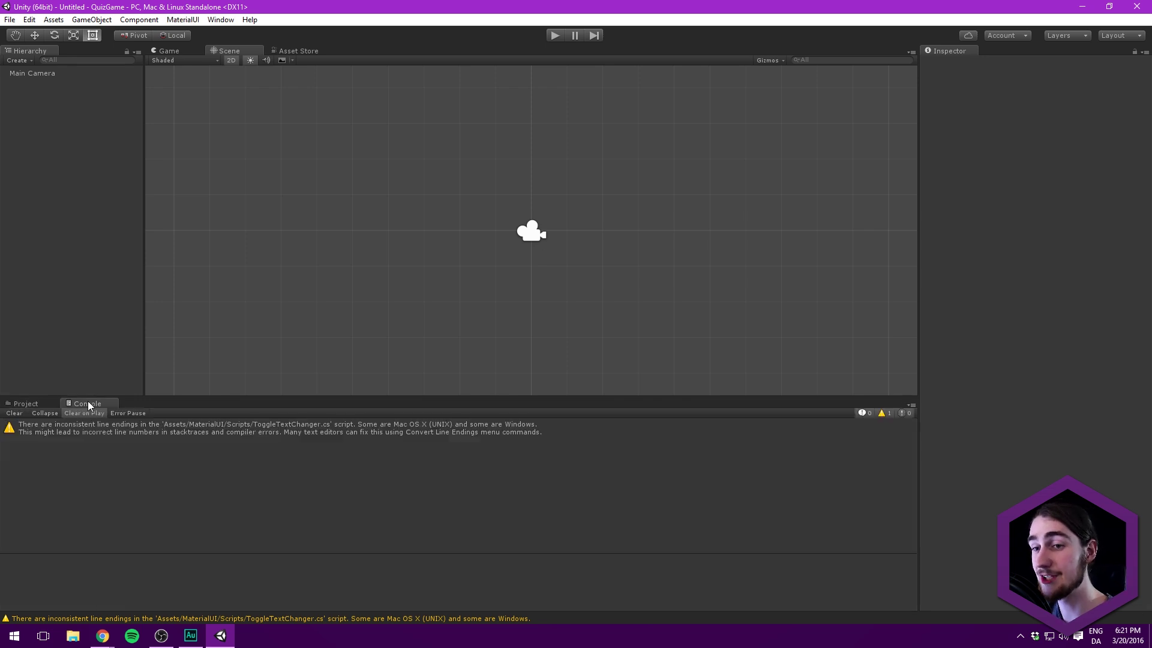
left_click(69, 428)
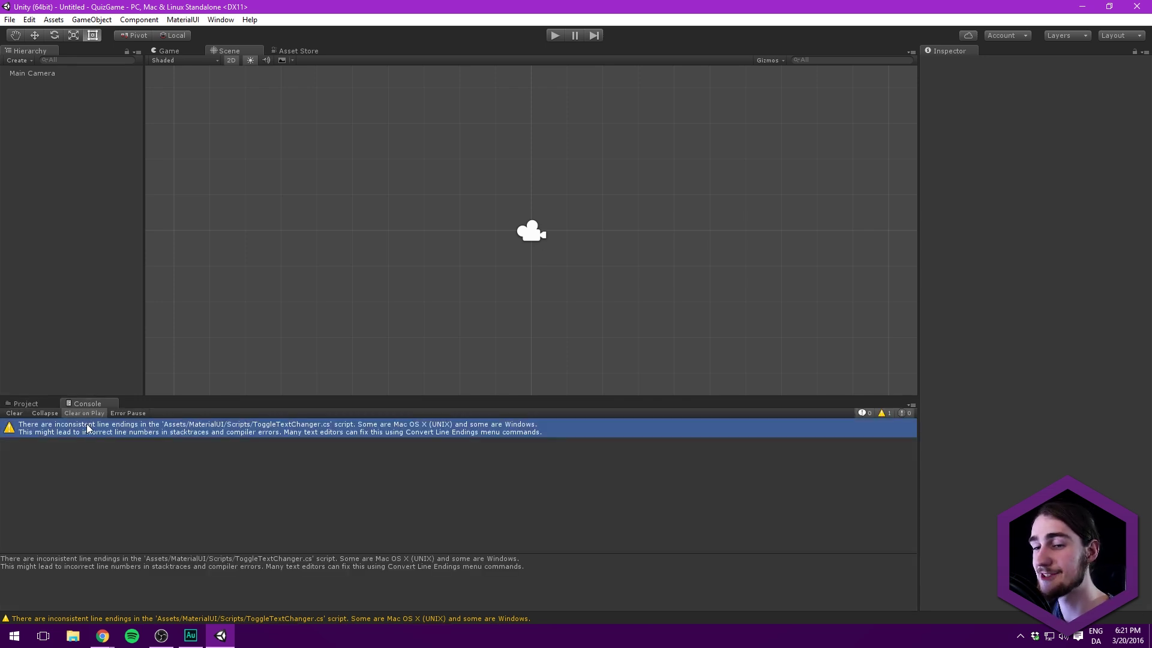
left_click(16, 413)
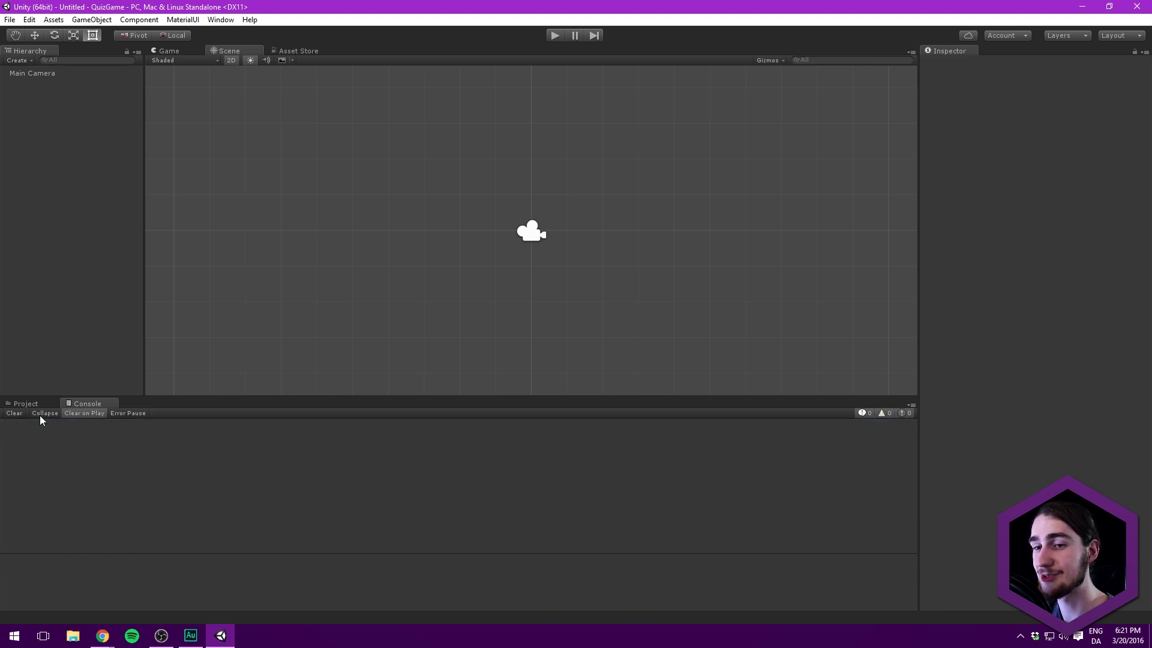
left_click(27, 404)
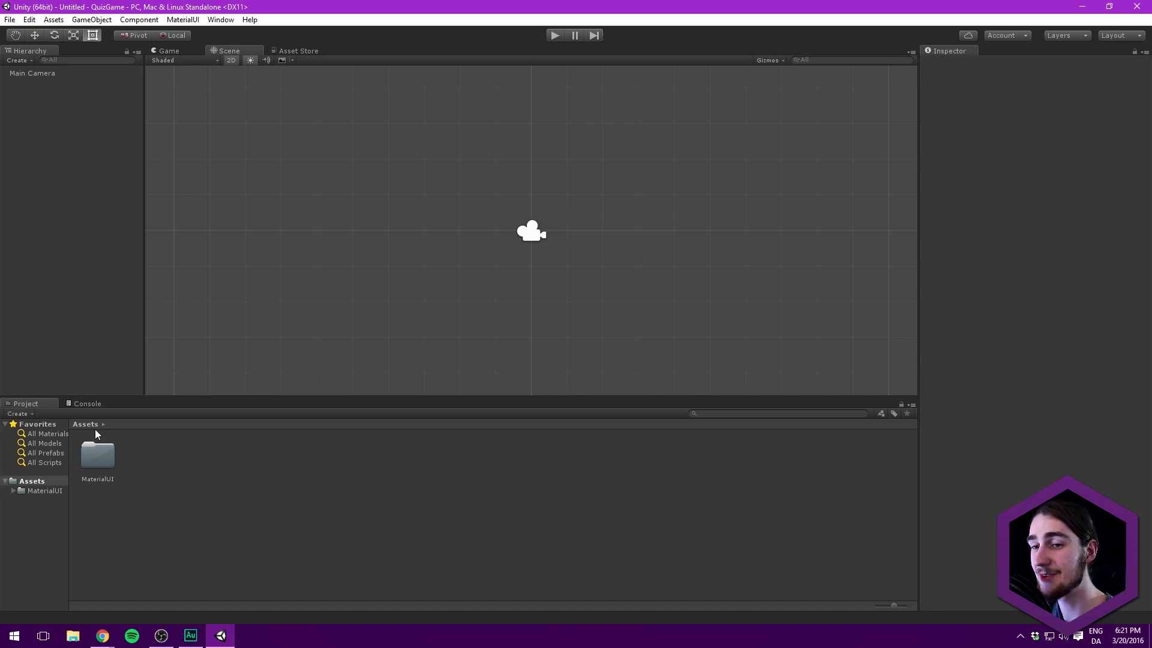
Step: Open the StarterScene from the MaterialUI folder
double_click(99, 457)
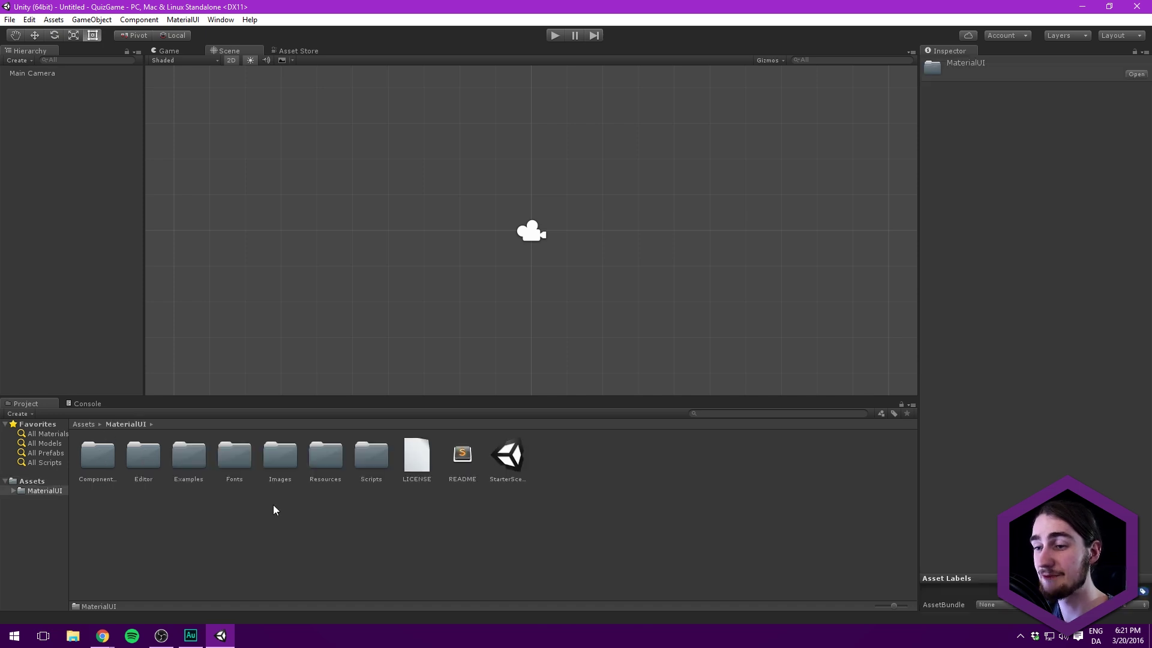
left_click(504, 462)
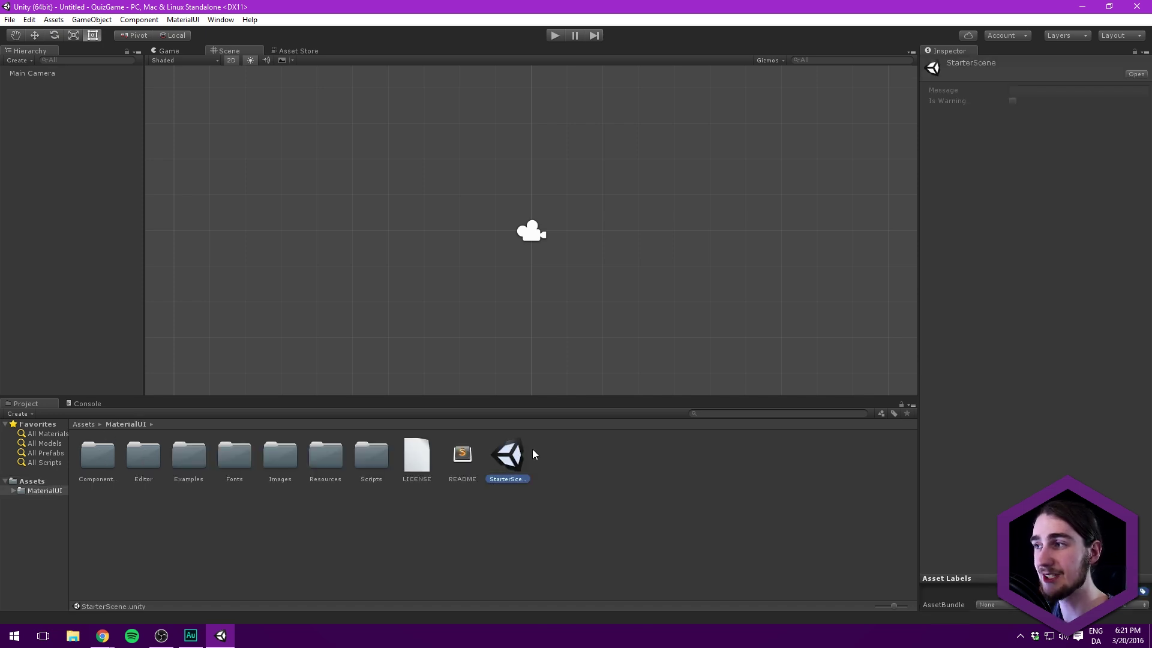
double_click(519, 453)
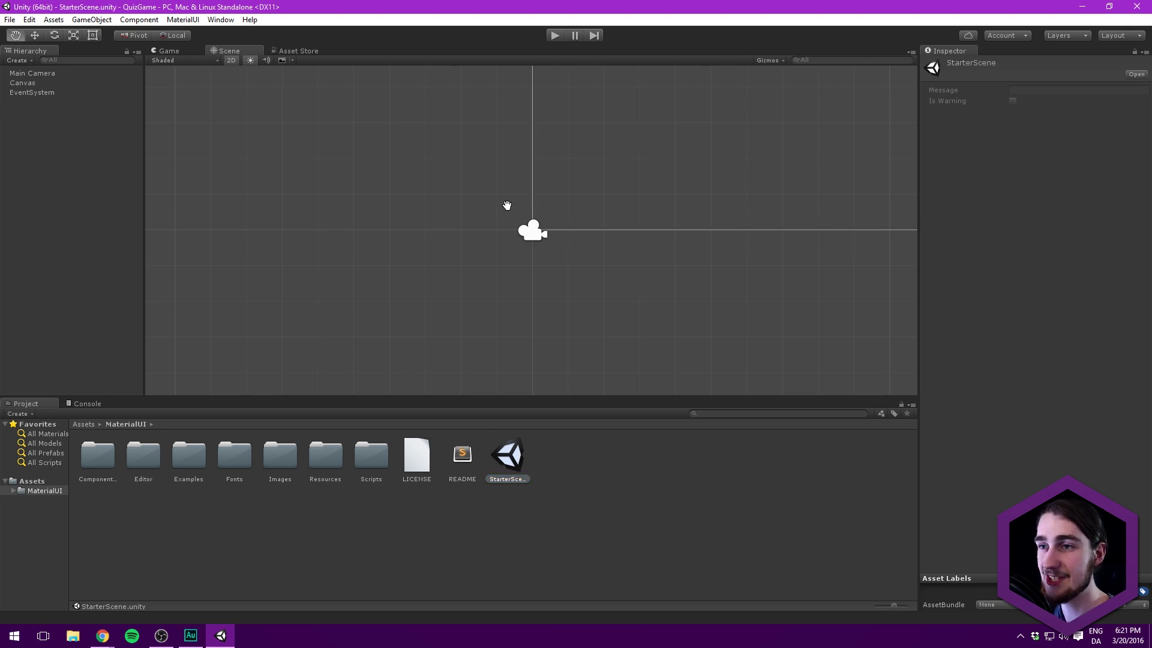
left_click(54, 75)
double_click(54, 75)
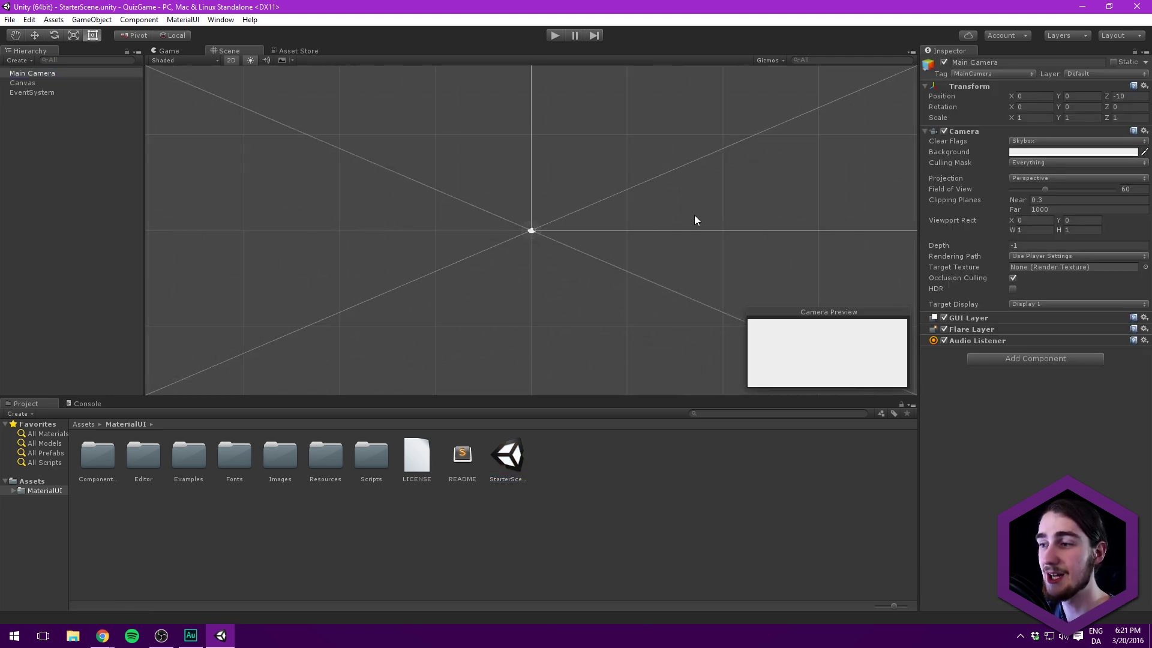
Step: Frame the Canvas, inspect the EventSystem, and preview the scene in the Game view
scroll(635, 250, "down", 3)
left_click(552, 187)
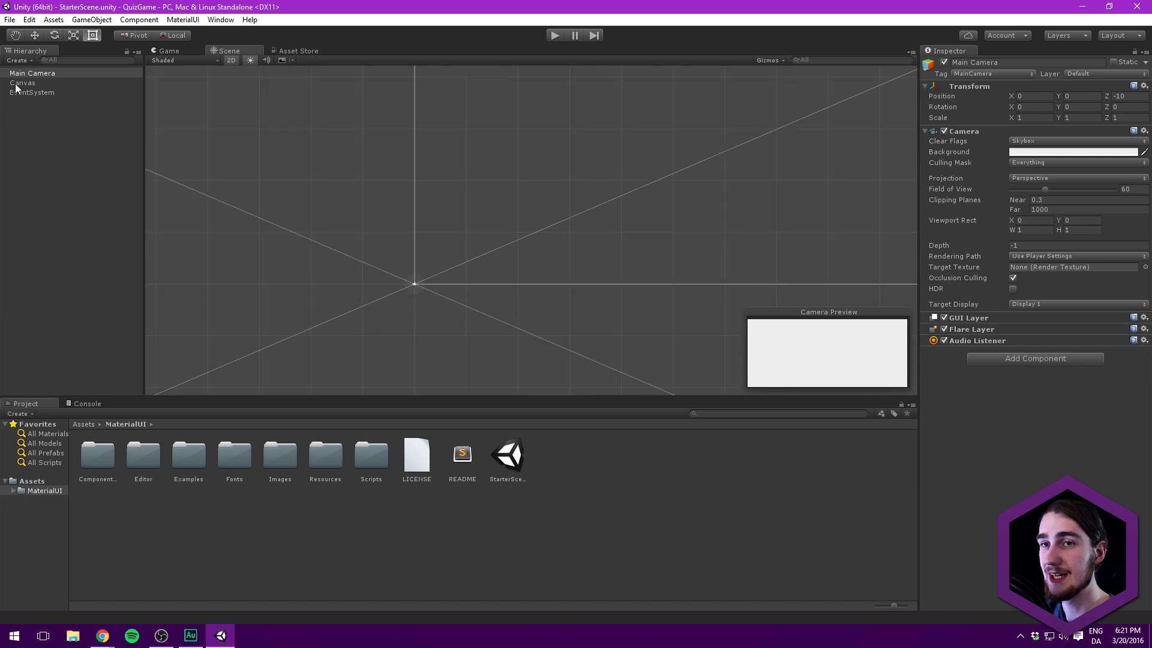
key("f")
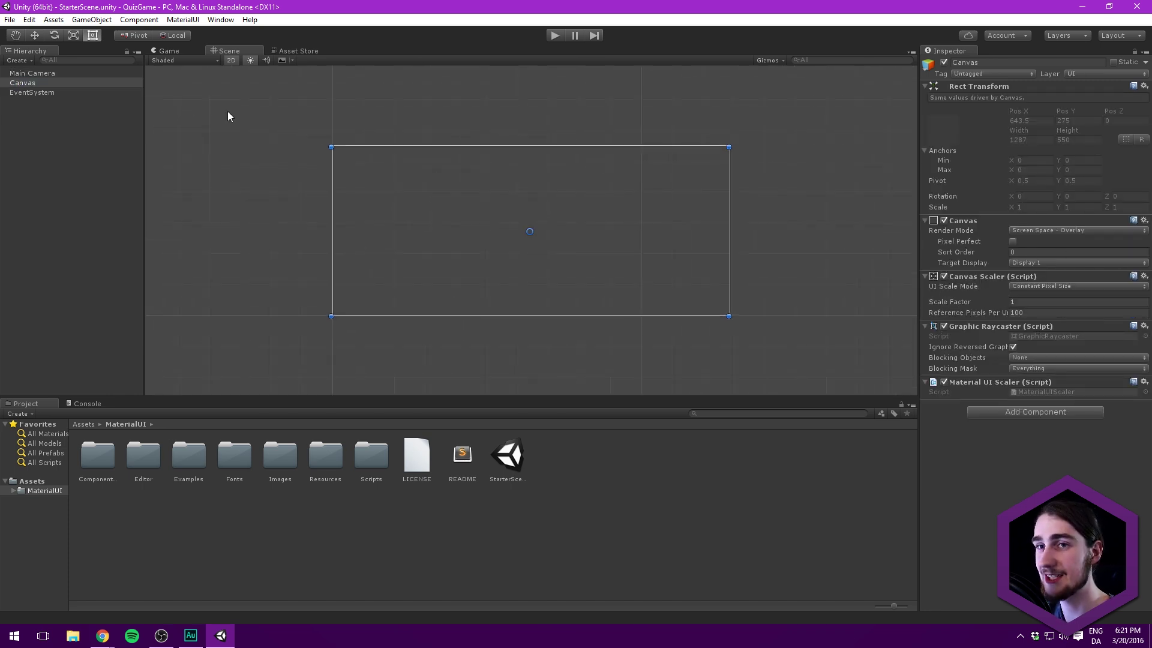
left_click(30, 94)
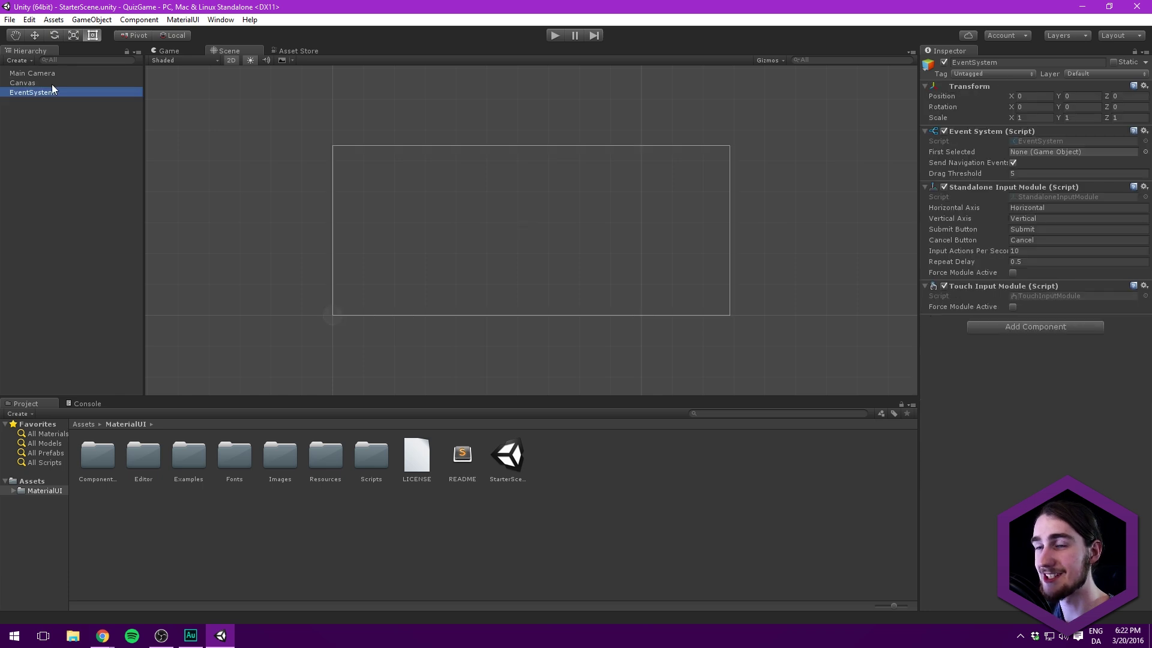
left_click(48, 84)
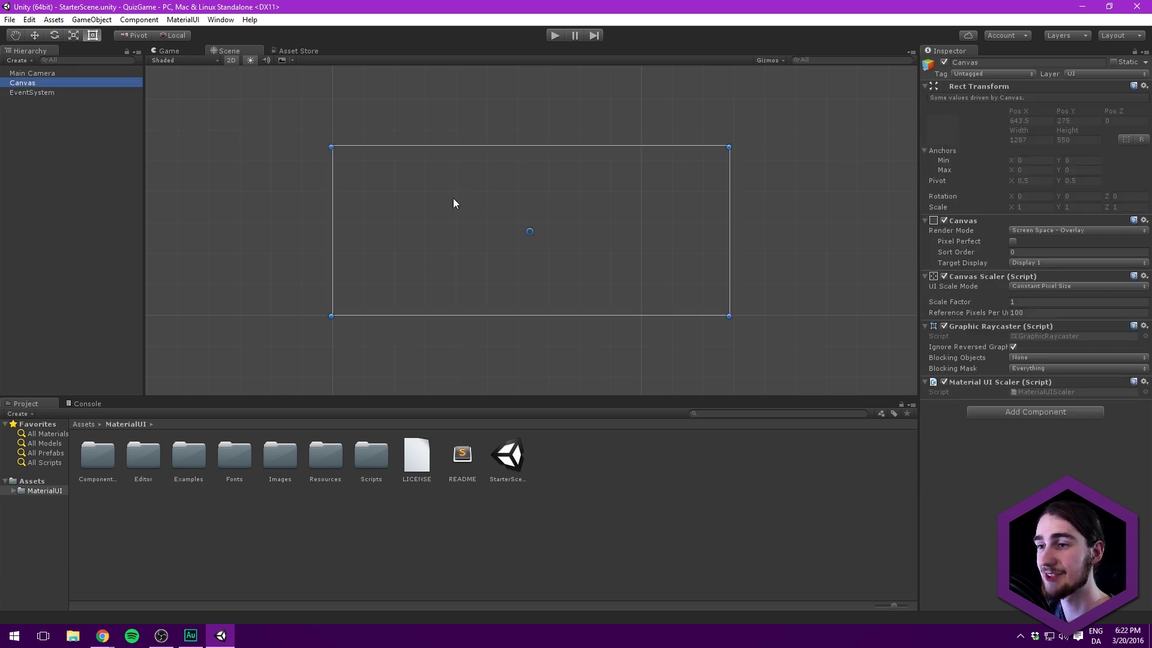
scroll(408, 170, "up", 2)
left_click(170, 51)
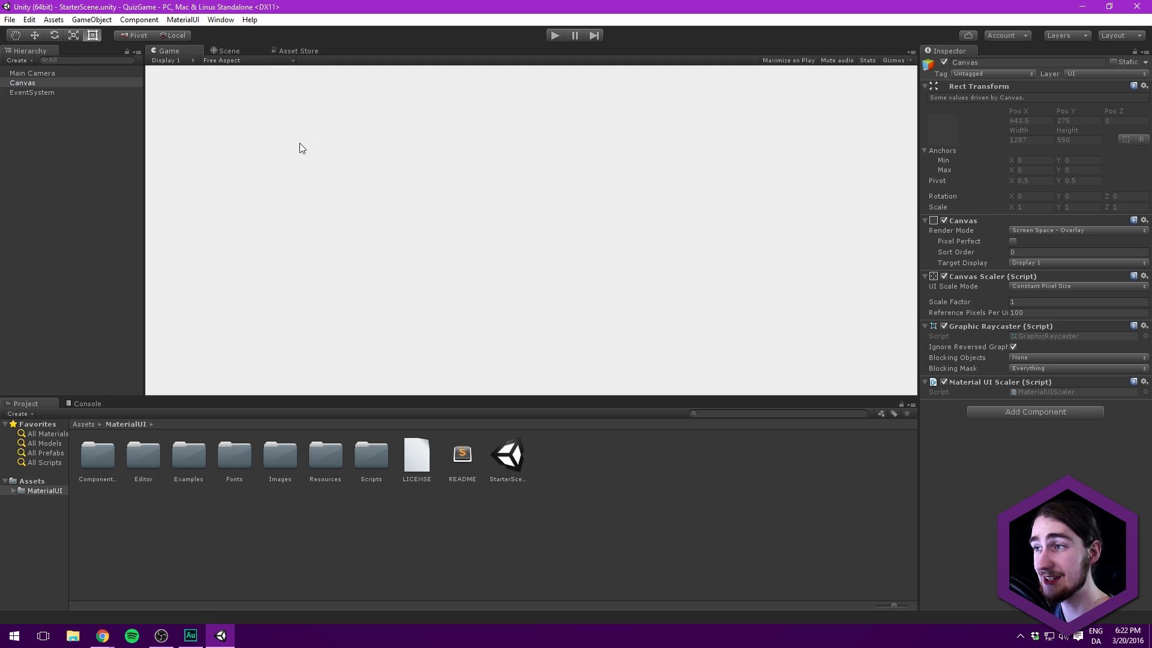
left_click(228, 51)
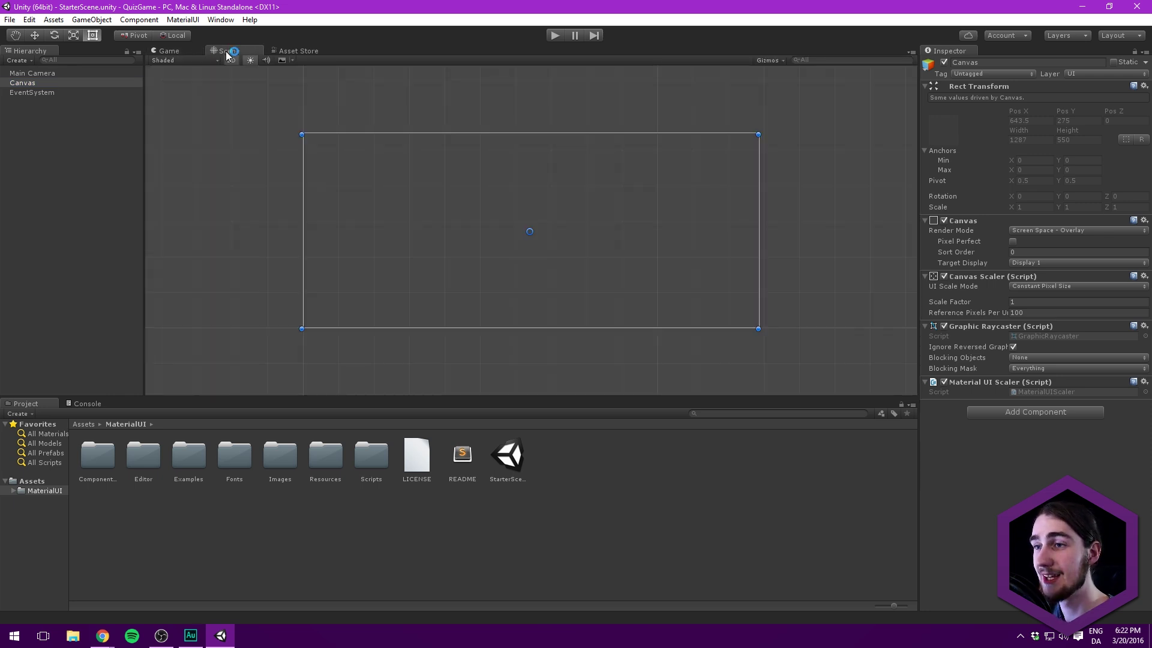
Step: Add a MaterialUI Panel under the Canvas and check it in the Game view
left_click(30, 83)
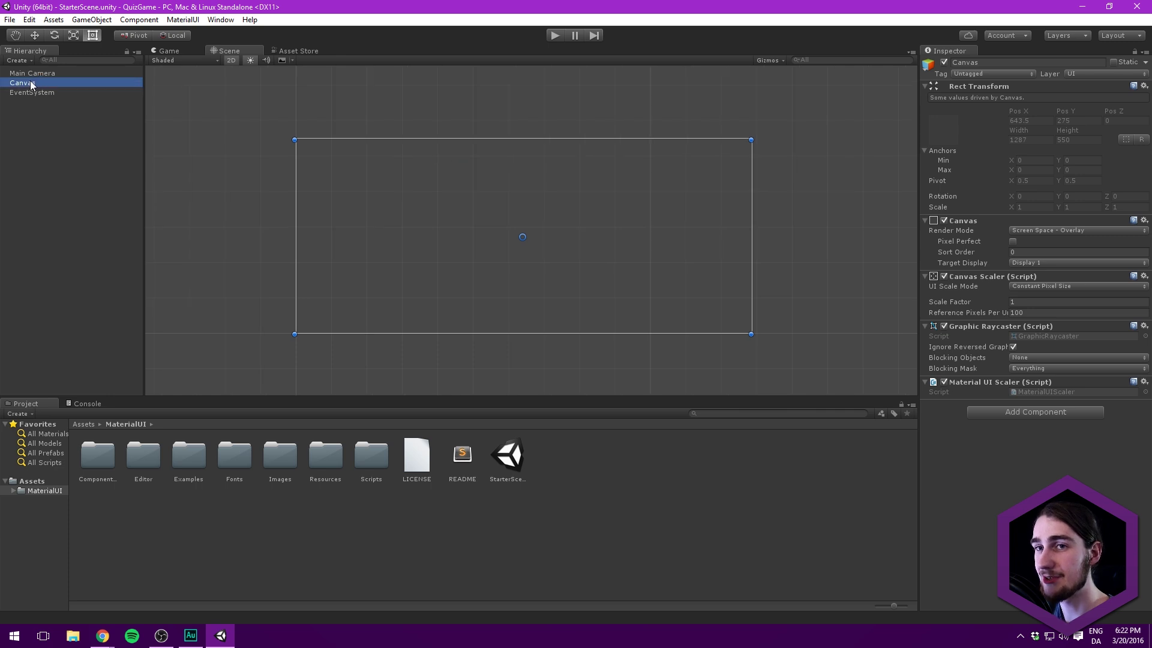
right_click(30, 83)
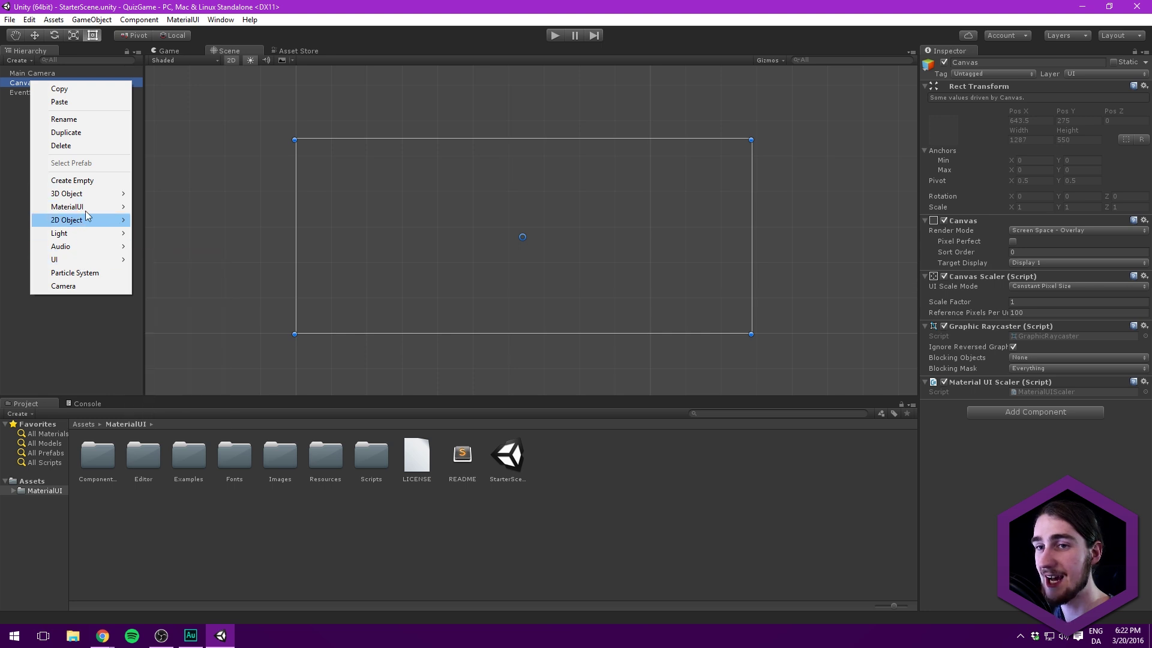
mouse_move(127, 208)
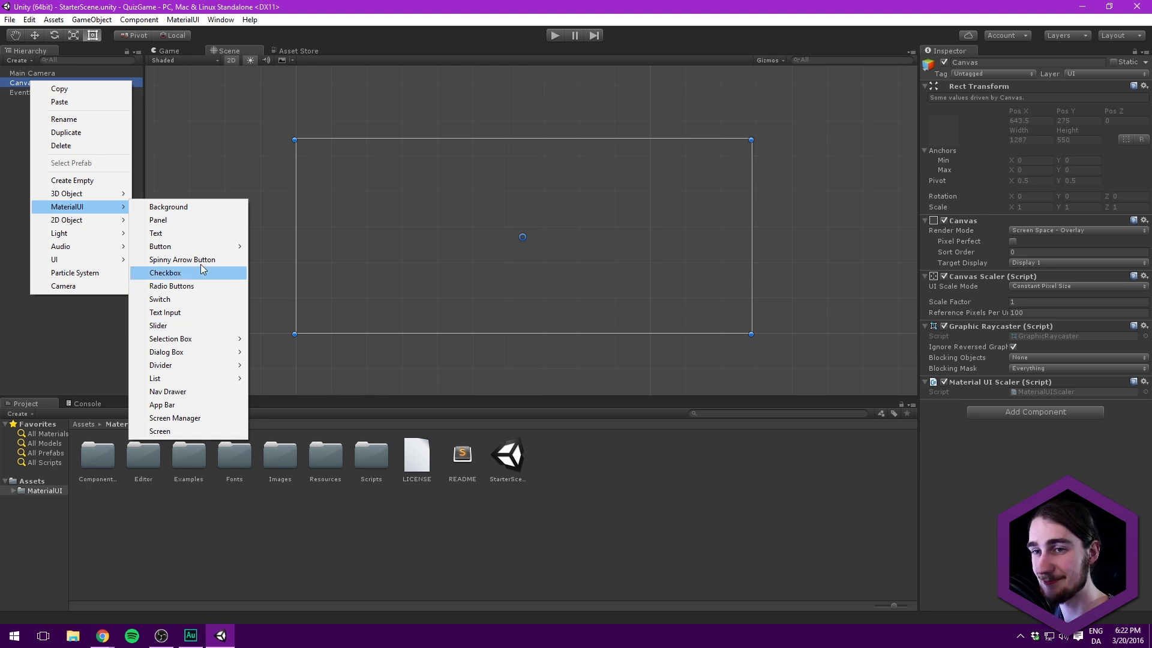
left_click(189, 220)
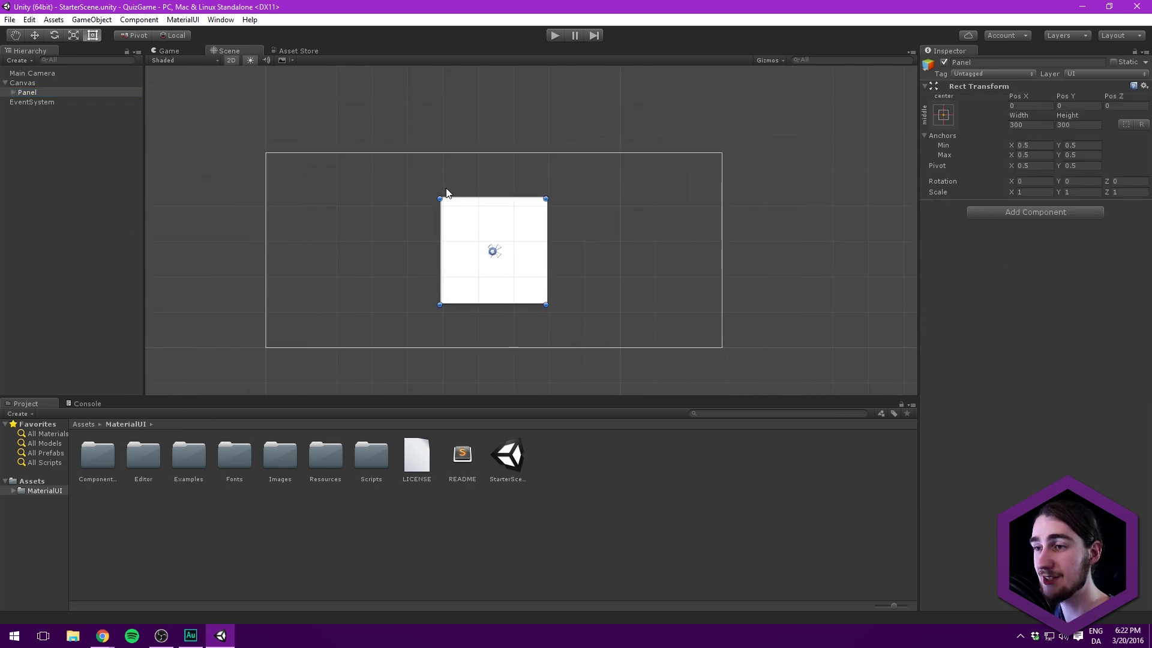
scroll(468, 177, "up", 2)
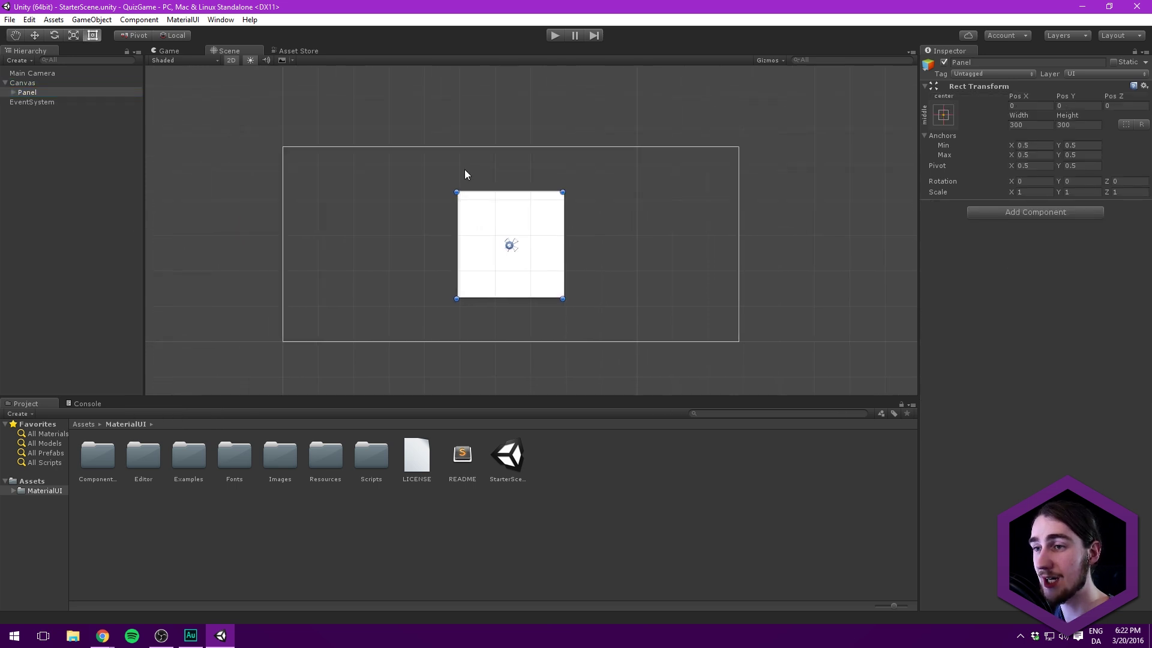
left_click(167, 51)
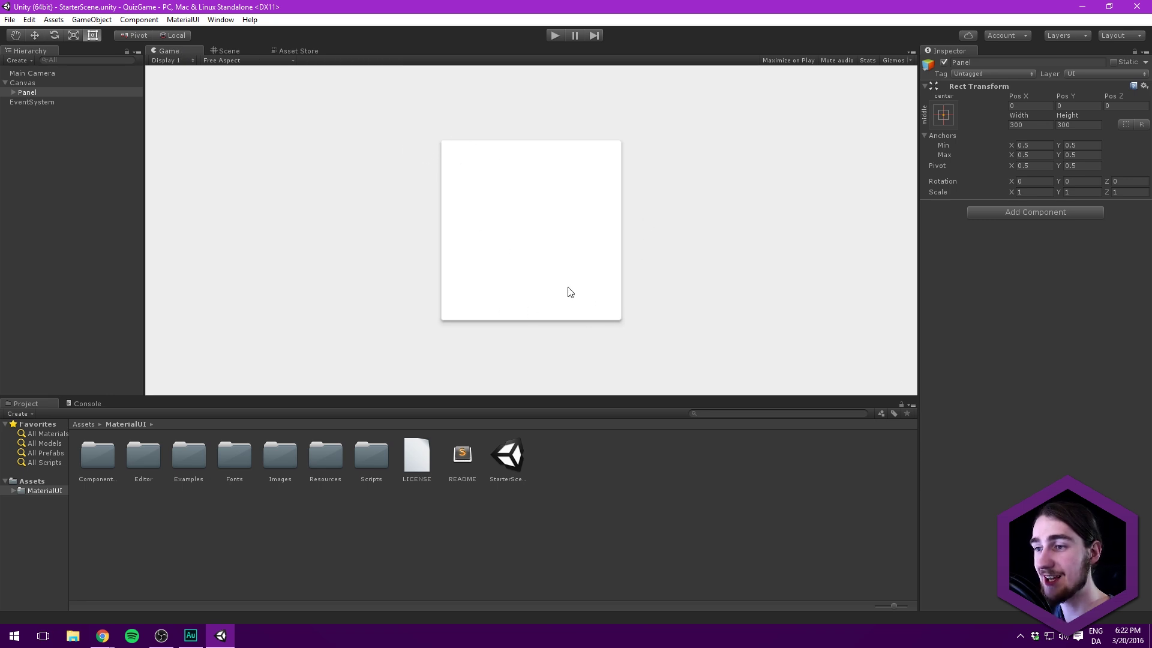
Step: Set the Main Camera background to dark grey 212121 from the Basics preset library
left_click(21, 86)
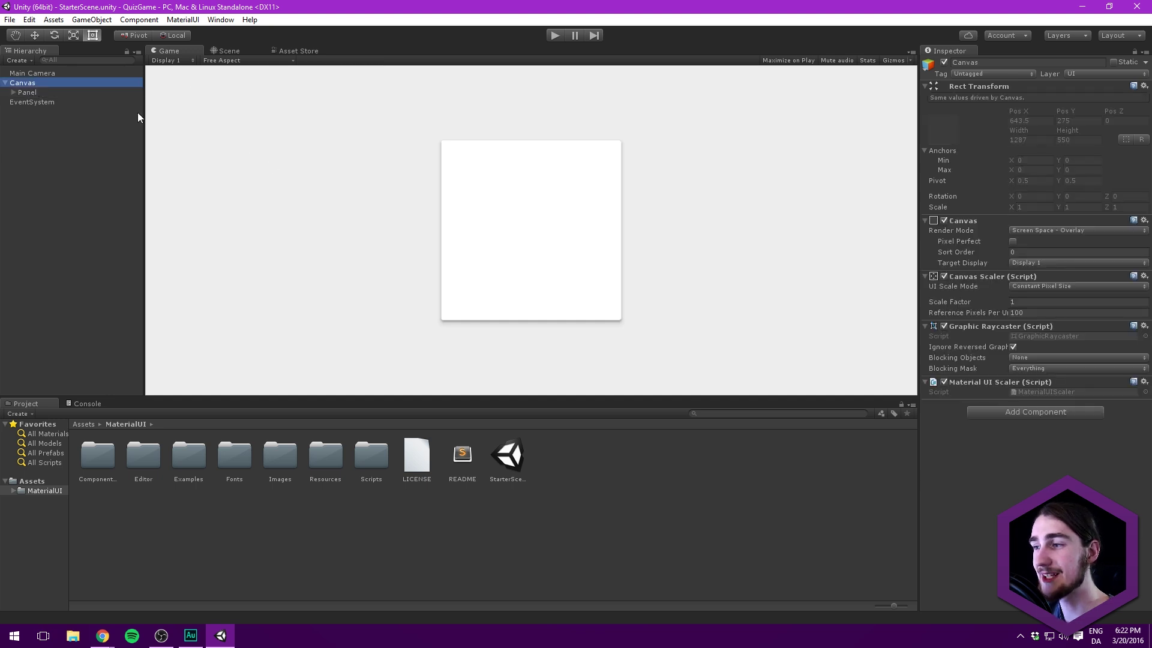
left_click(36, 74)
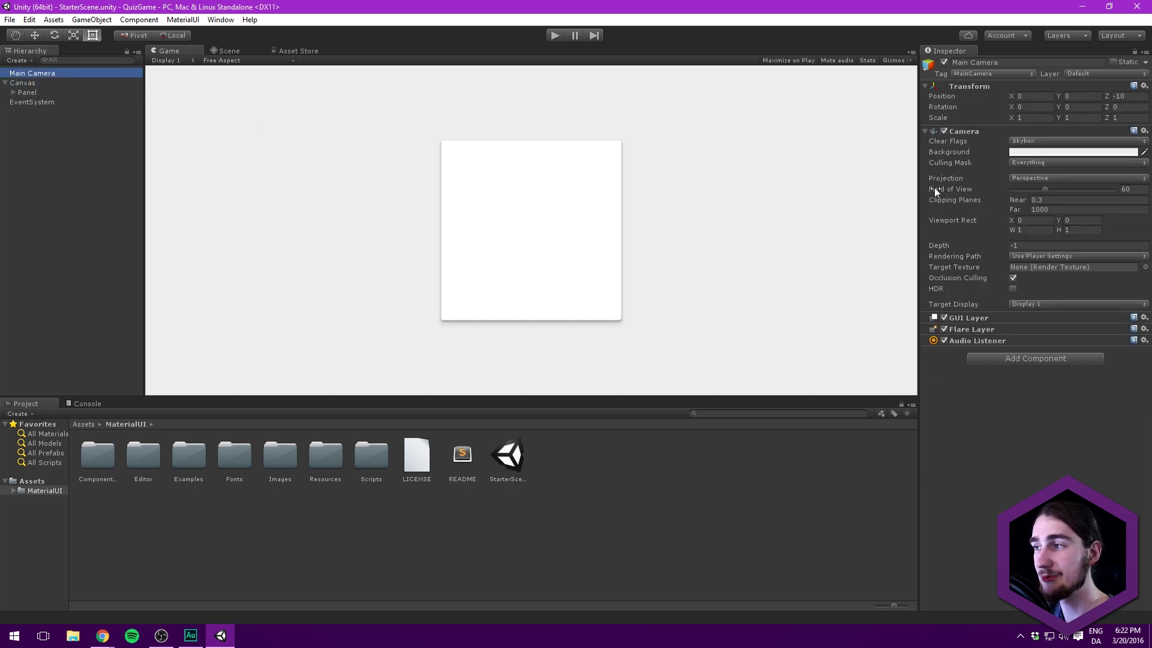
left_click(1038, 152)
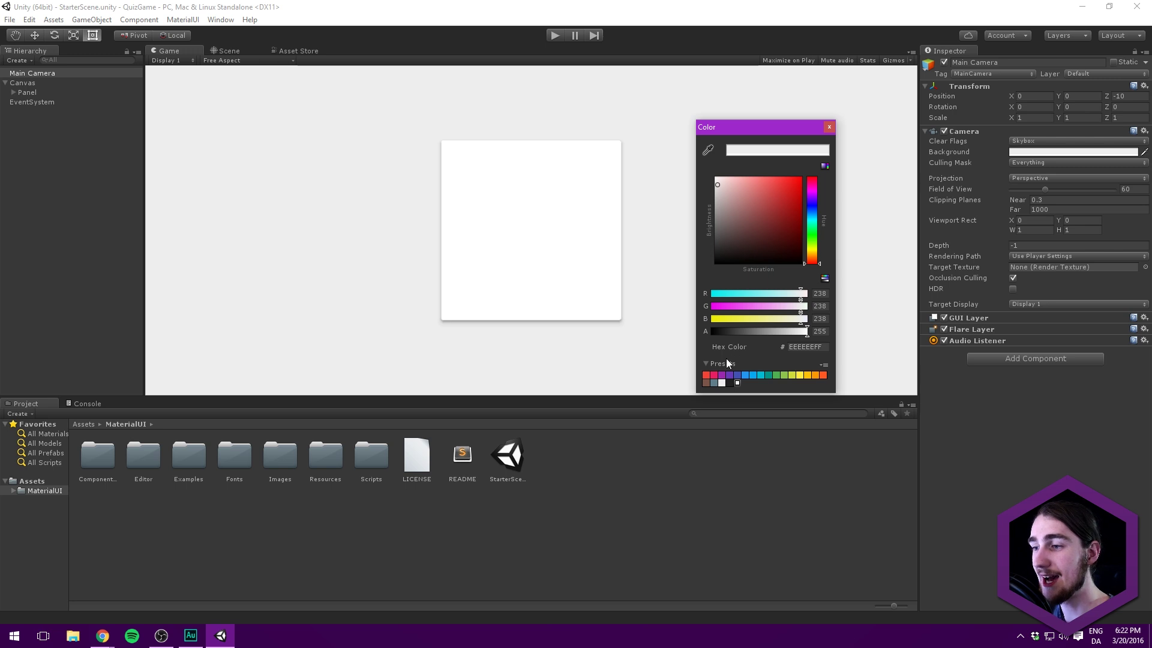
left_click(824, 366)
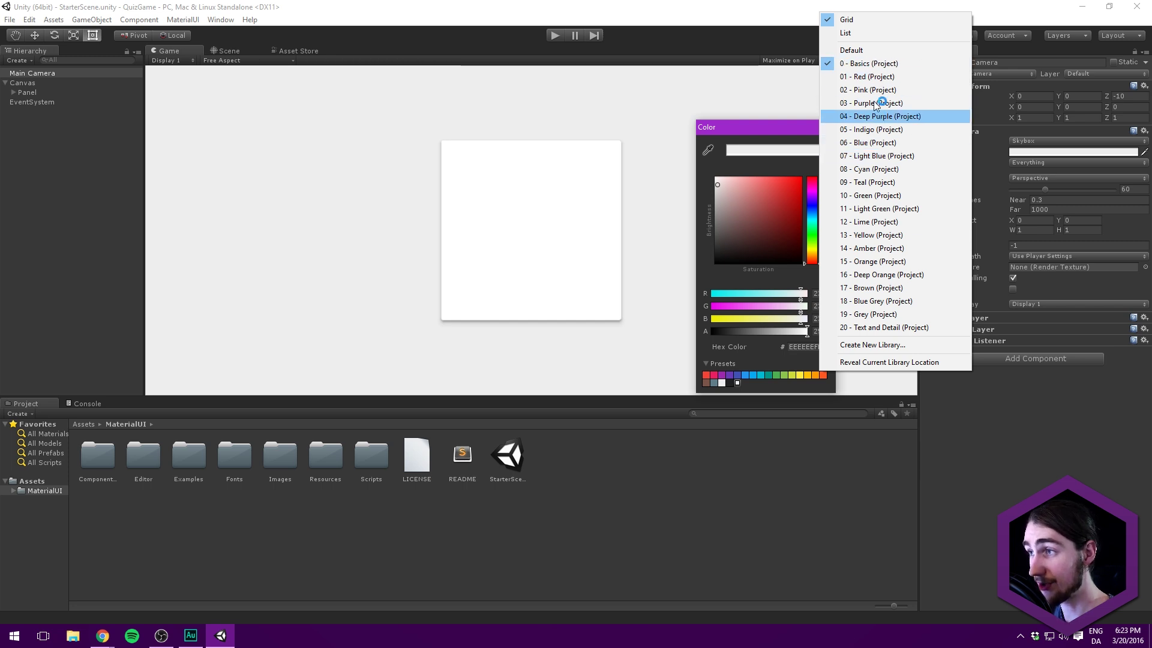
left_click(895, 63)
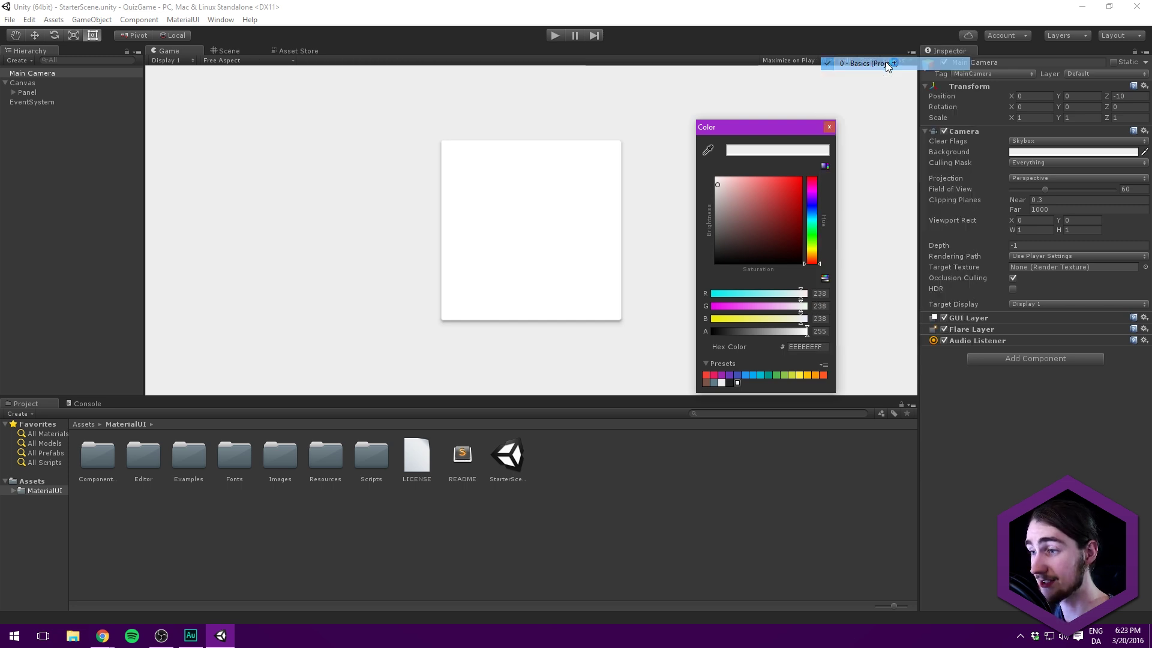
left_click(730, 384)
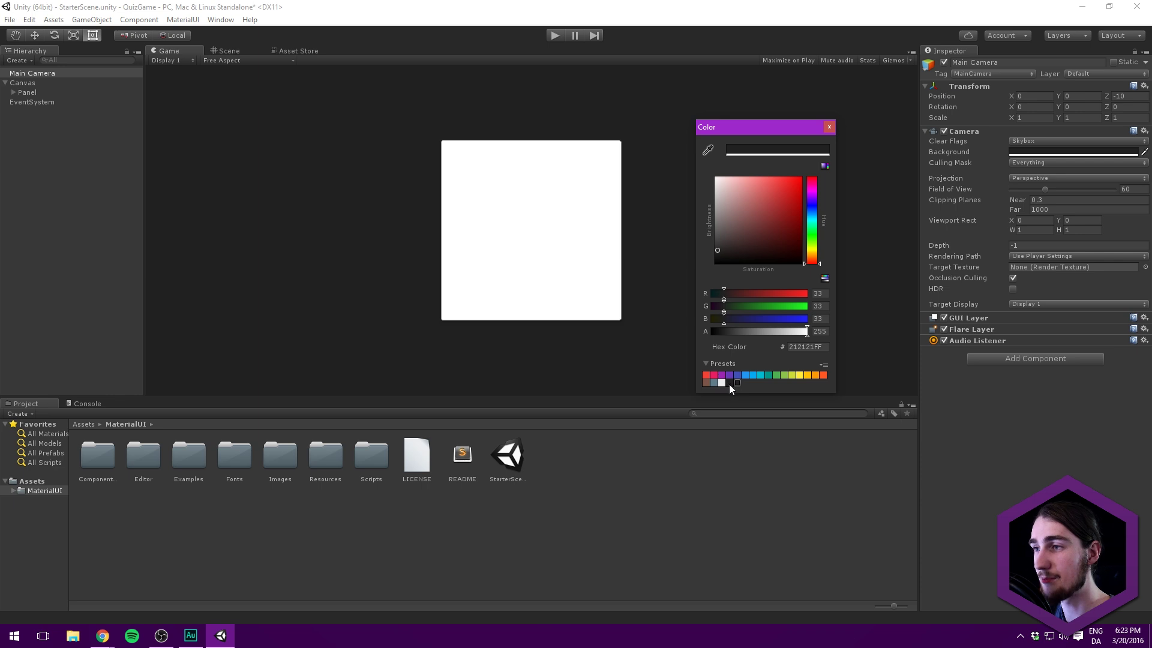
Step: Set the Panel's PanelLayer image colour to grey 303030 and compare Scene and Game views
left_click(41, 91)
left_click(13, 92)
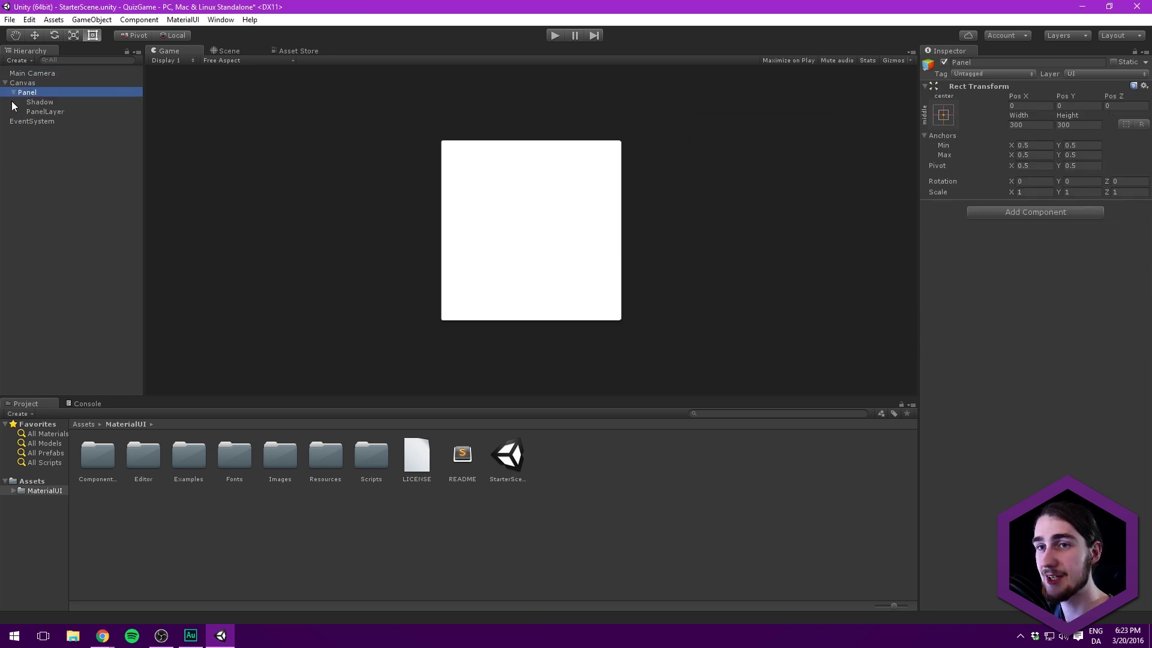
left_click(44, 111)
left_click(1091, 239)
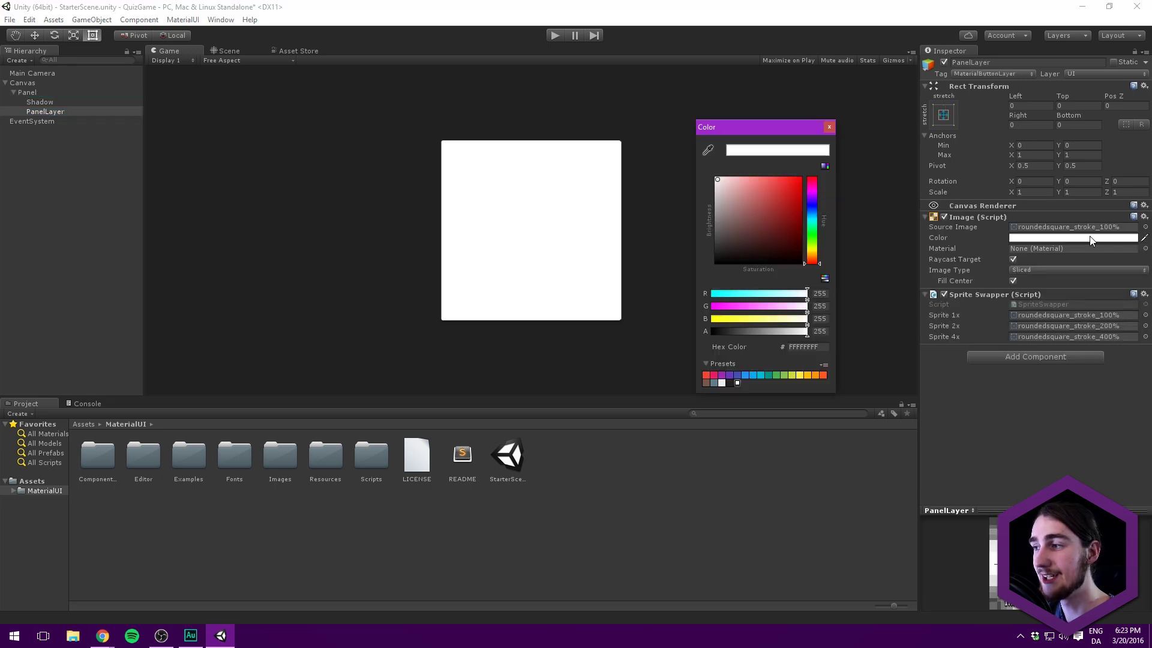
left_click(729, 382)
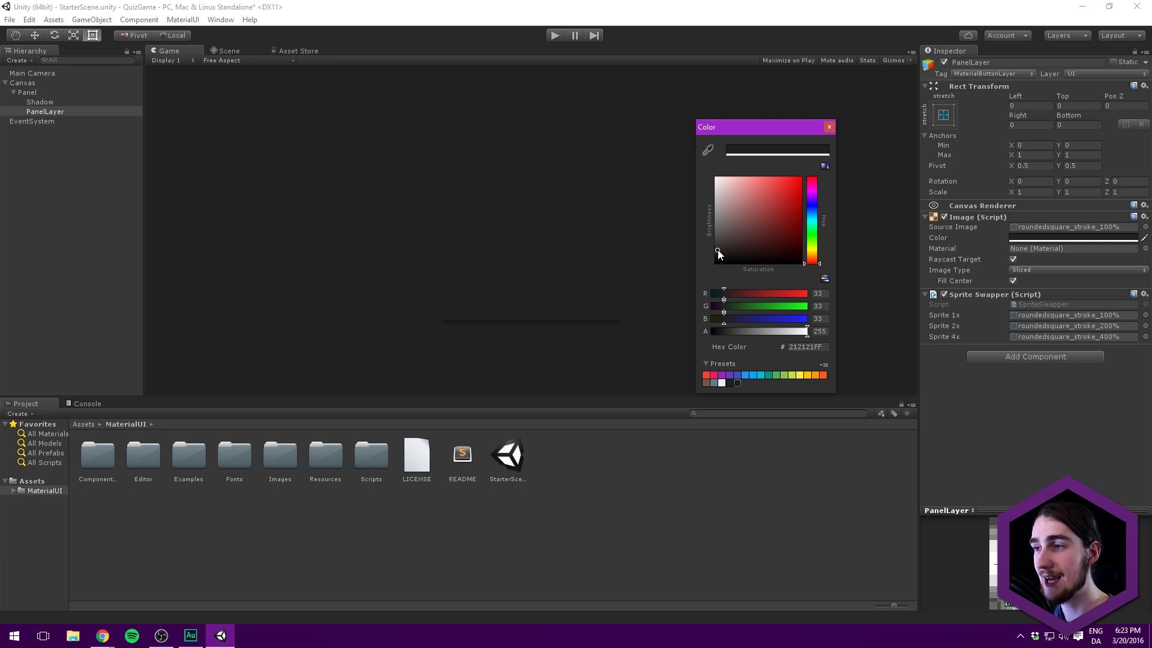
left_click_drag(717, 251, 714, 246)
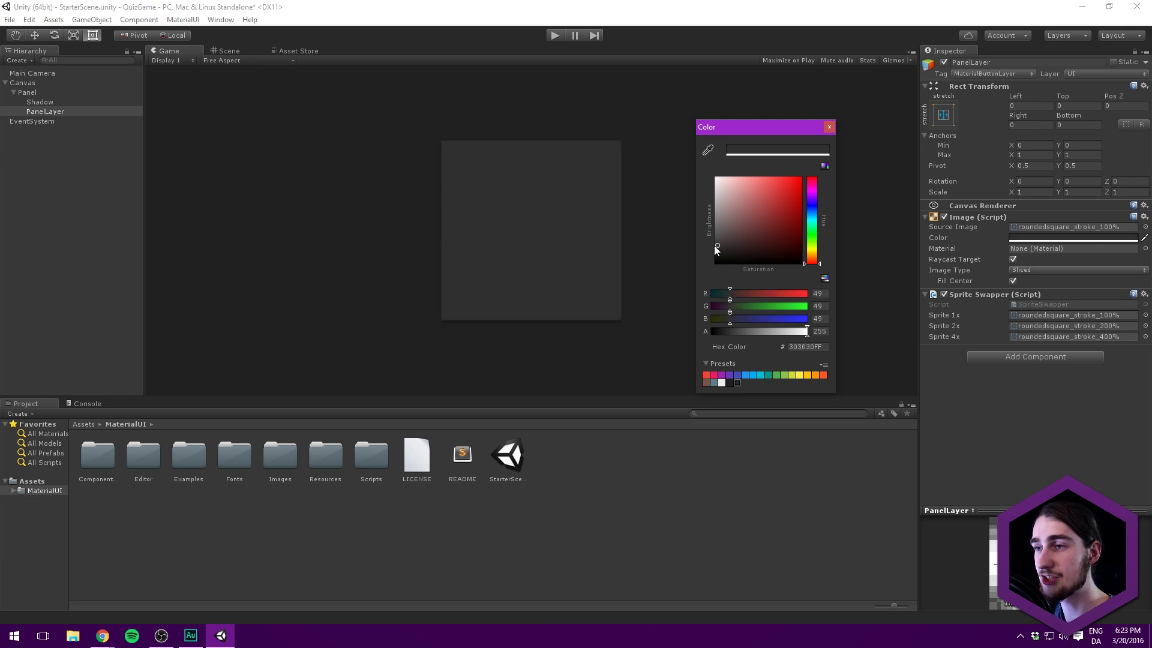
left_click(829, 127)
left_click(226, 51)
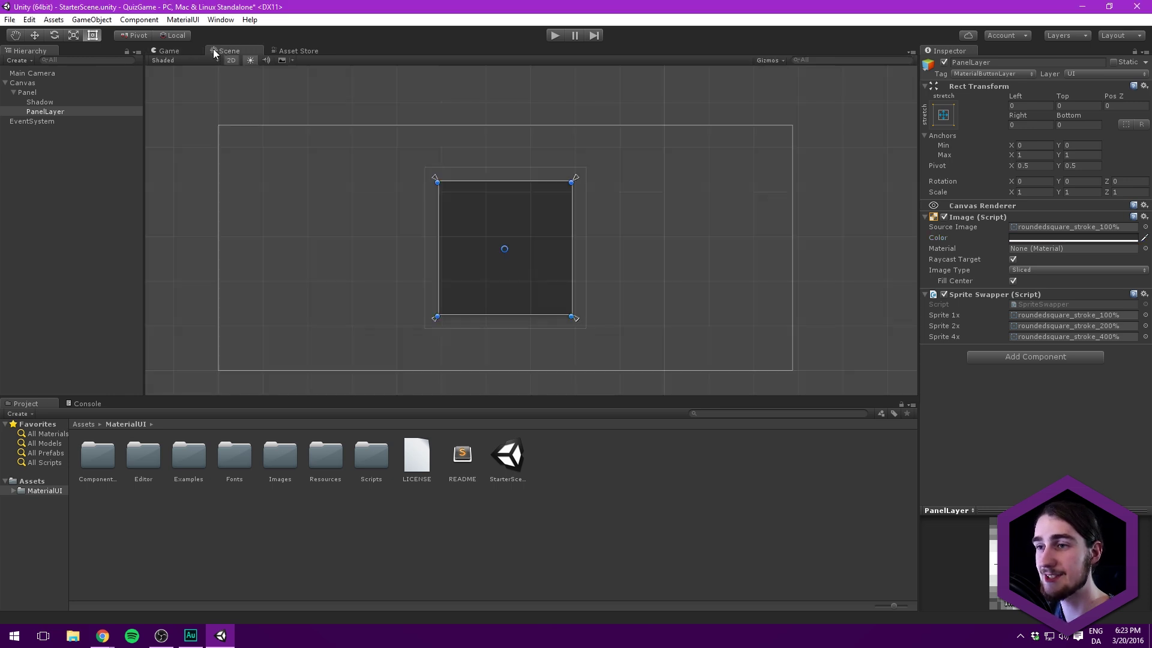
left_click(174, 50)
left_click(226, 51)
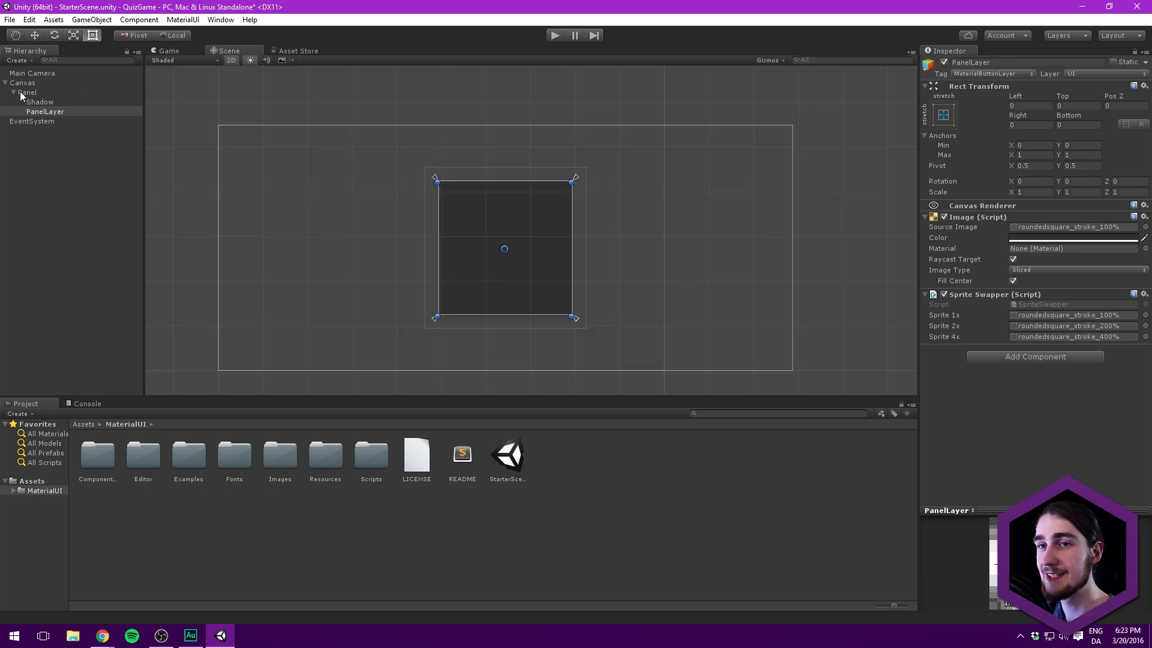
Step: Resize the Panel into a 1226 by 180 strip near the canvas top at Pos Y 156
left_click(60, 93)
mouse_move(503, 206)
left_mouse_down()
mouse_move(280, 146)
mouse_move(517, 194)
left_mouse_up()
key("z")
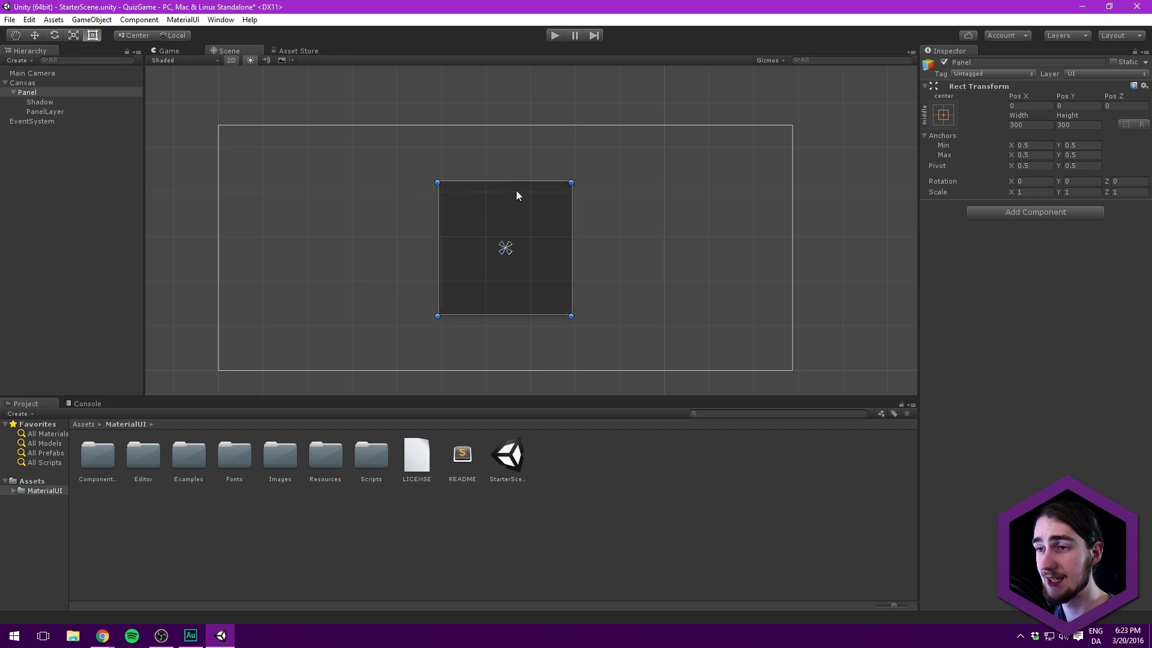
key("q")
key("t")
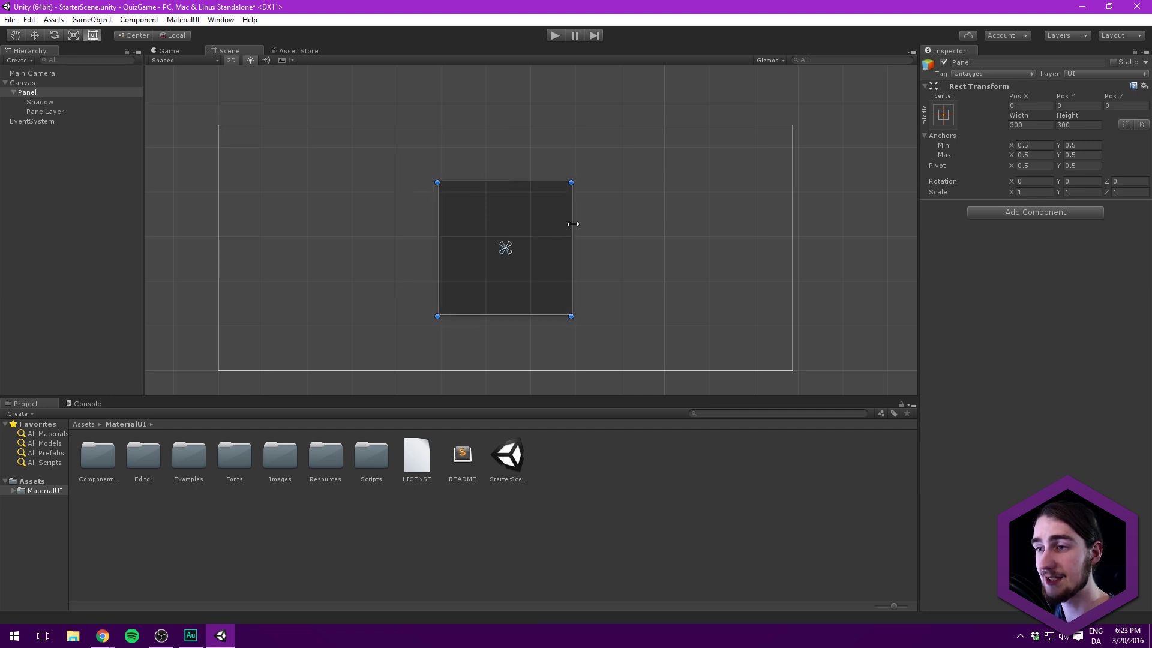
left_click_drag(571, 222, 778, 240, "alt")
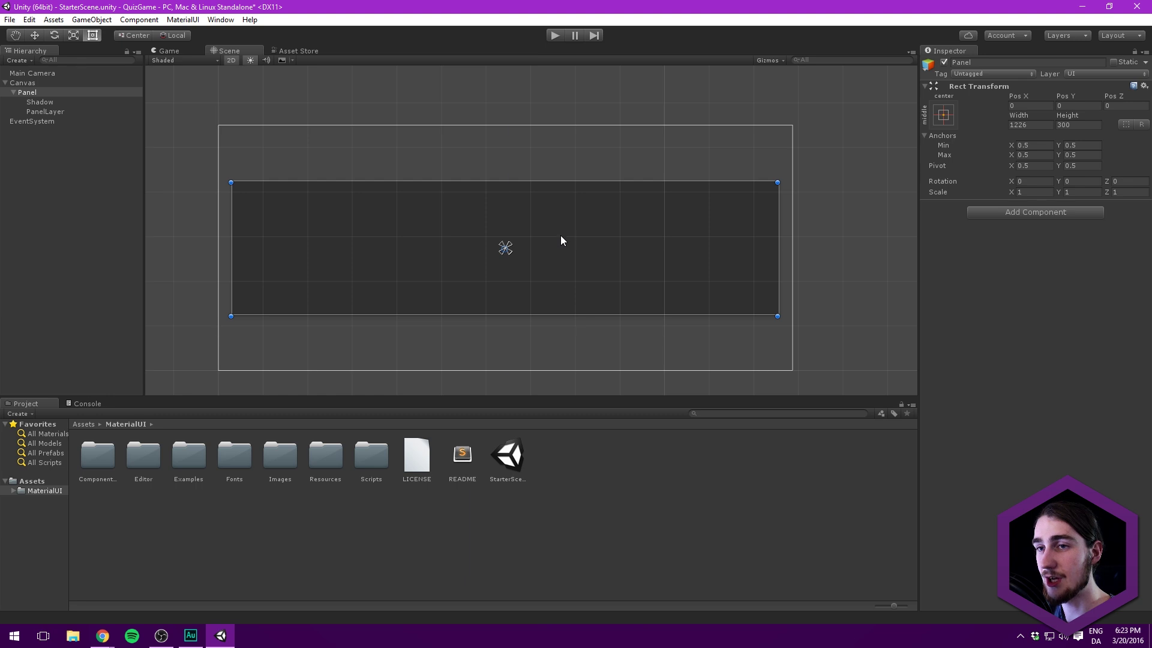
left_click_drag(561, 235, 562, 192)
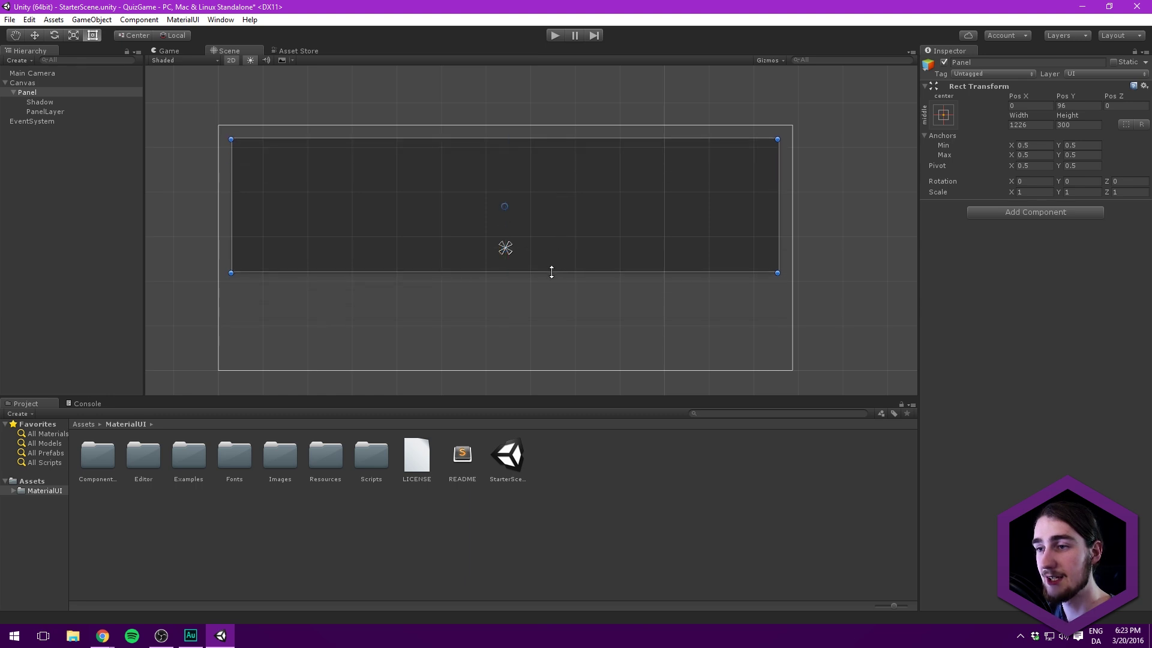
left_click_drag(552, 272, 556, 219)
left_click(171, 52)
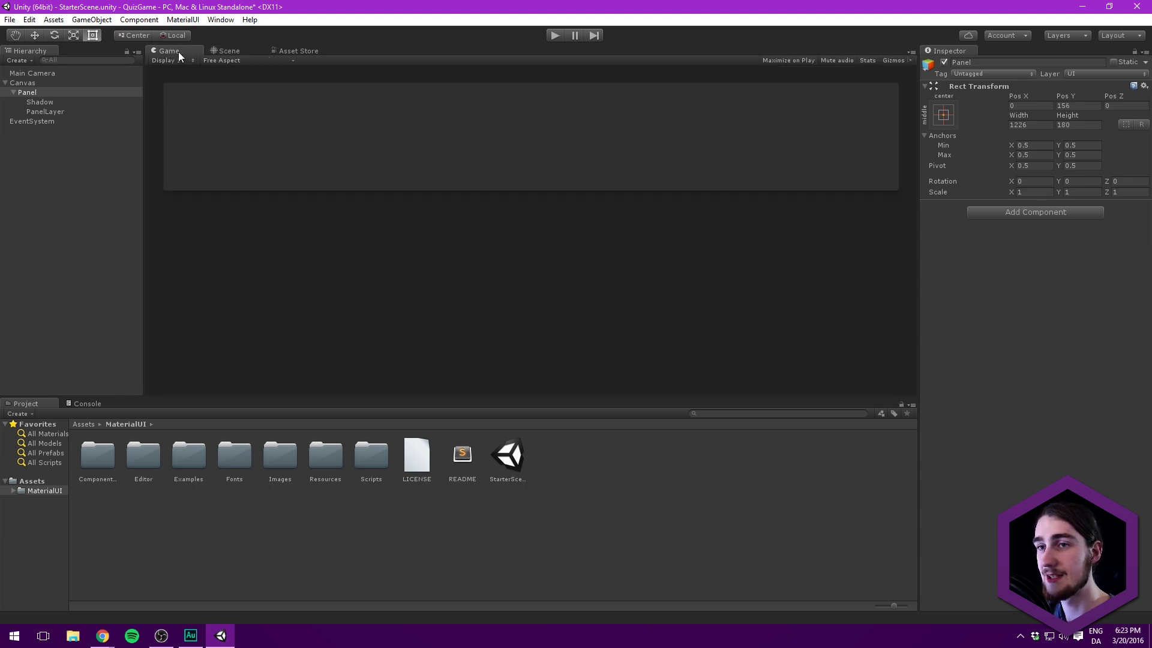
left_click(216, 50)
mouse_move(510, 119)
middle_mouse_down()
mouse_move(556, 134)
mouse_move(520, 121)
middle_mouse_up()
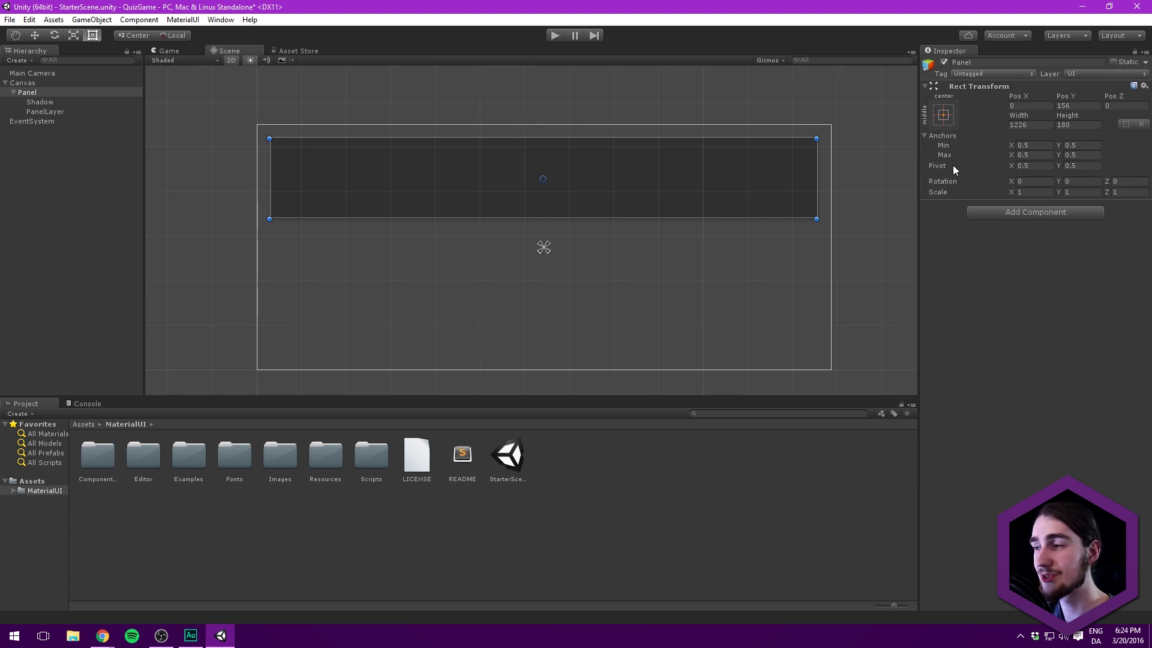
Step: Apply the top-stretch anchor preset to the Panel and test it by resizing the canvas
left_click(951, 123)
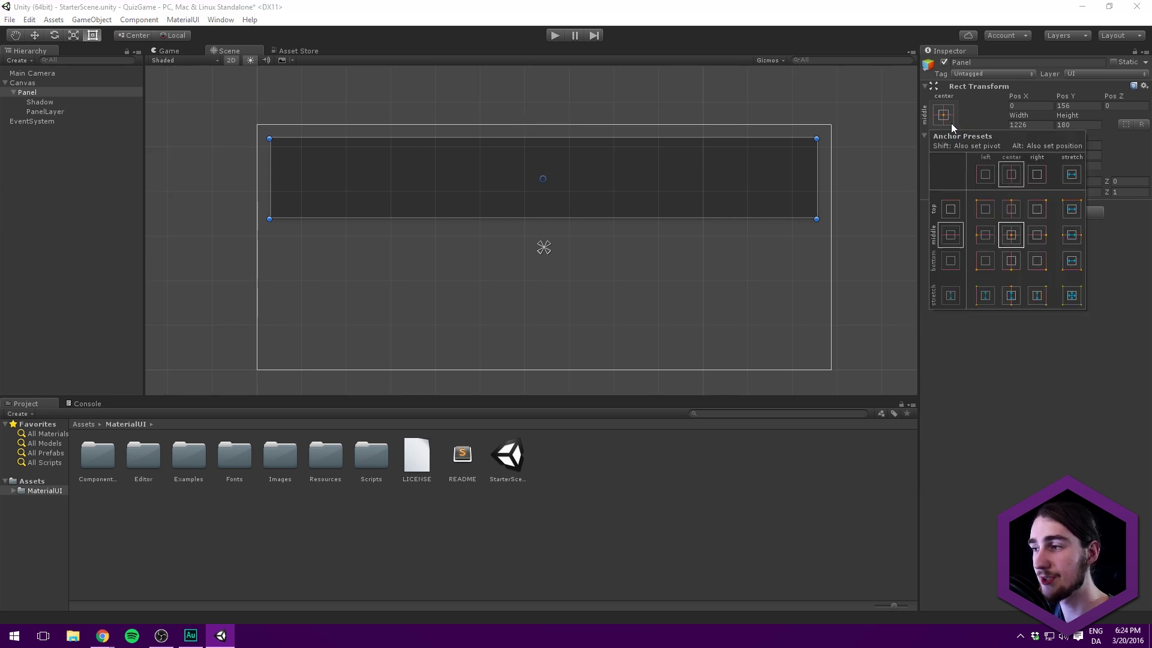
left_click(1072, 210)
left_click(831, 241)
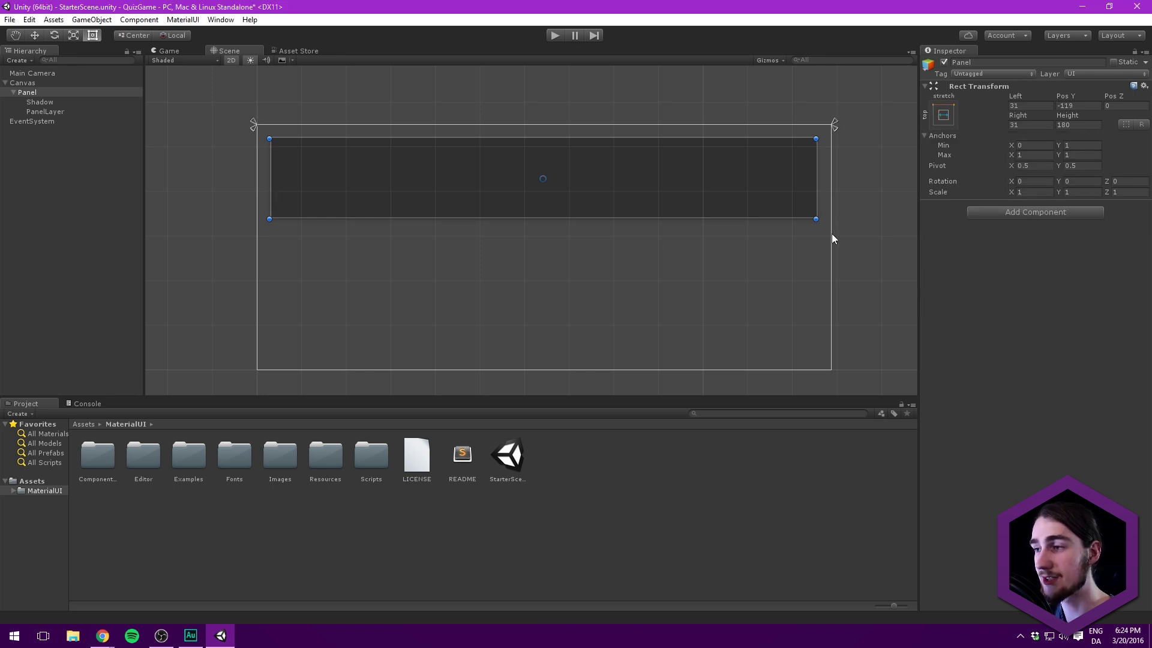
left_click(832, 238)
left_click(111, 93)
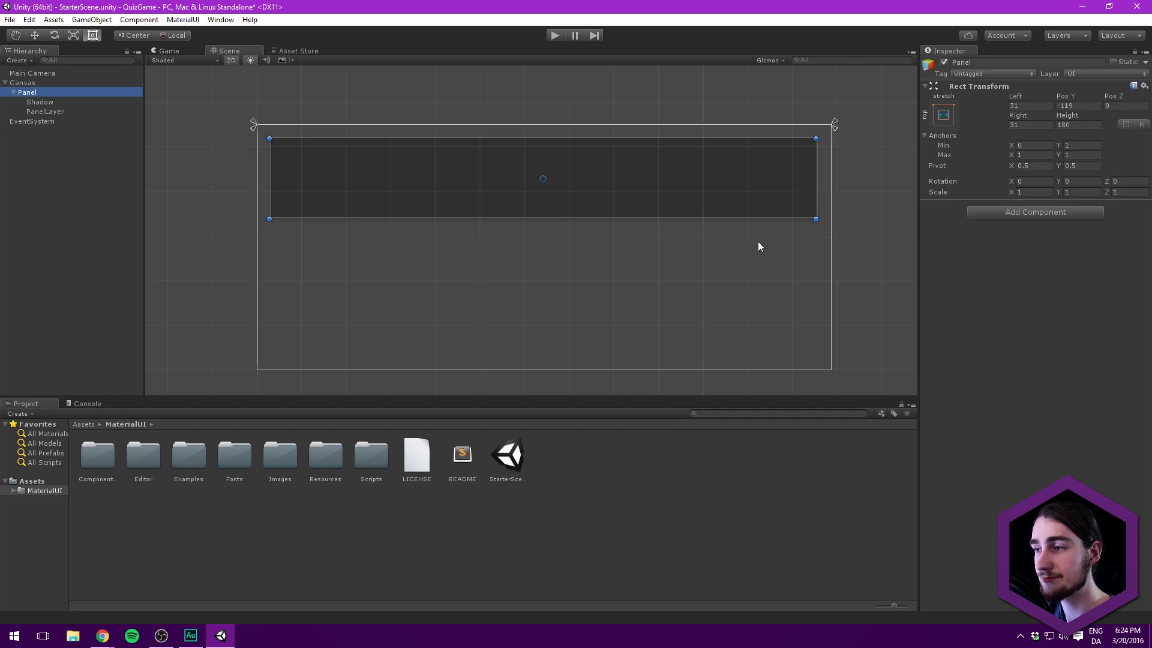
left_click_drag(828, 249, 758, 229)
mouse_move(552, 124)
left_mouse_down()
mouse_move(541, 191)
mouse_move(530, 161)
mouse_move(531, 264)
mouse_move(551, 143)
mouse_move(543, 125)
left_mouse_up()
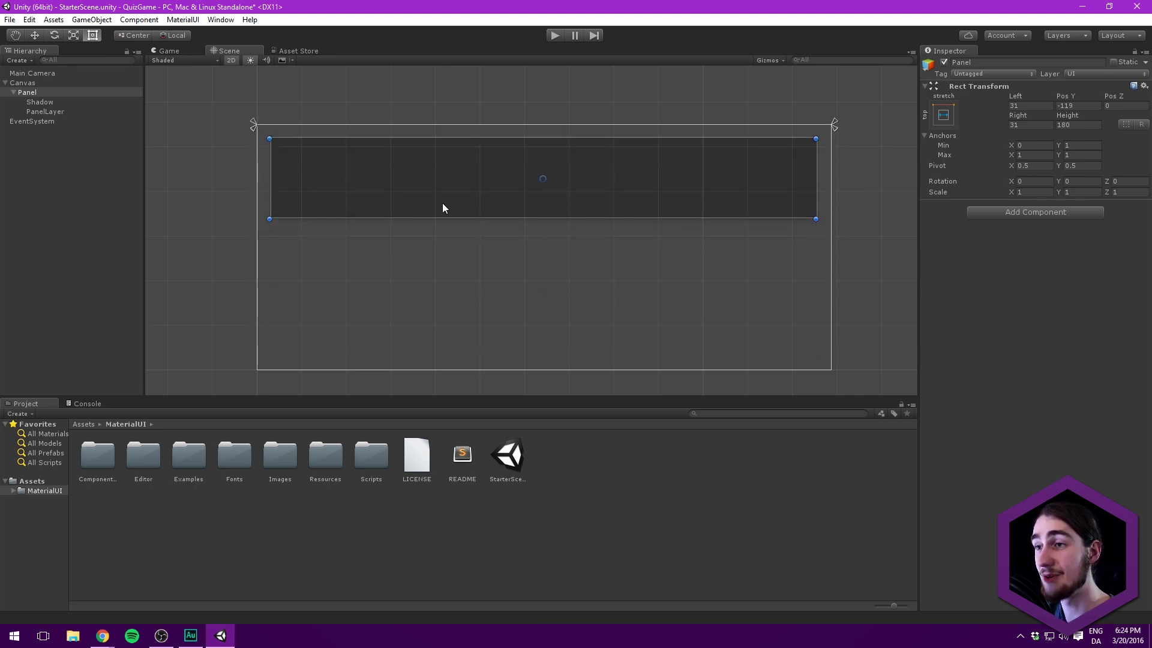
Step: Dock the Scene view to the right of the Game view and widen it with the splitter
left_click(172, 50)
left_click_drag(220, 48, 795, 197)
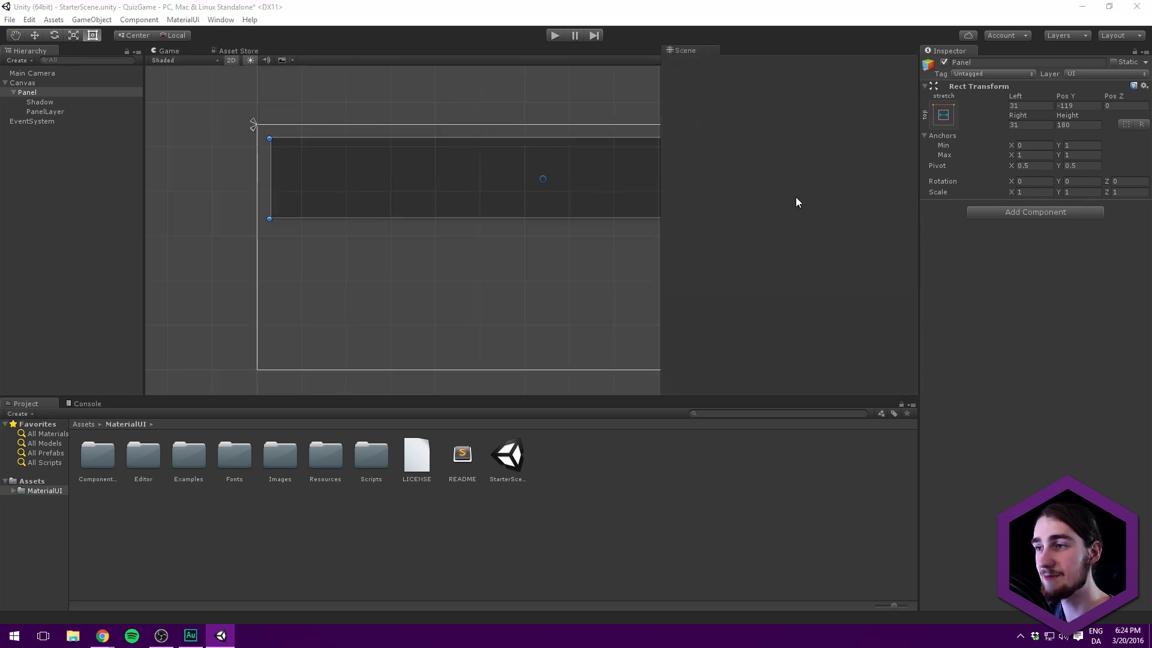
left_click_drag(660, 170, 598, 178)
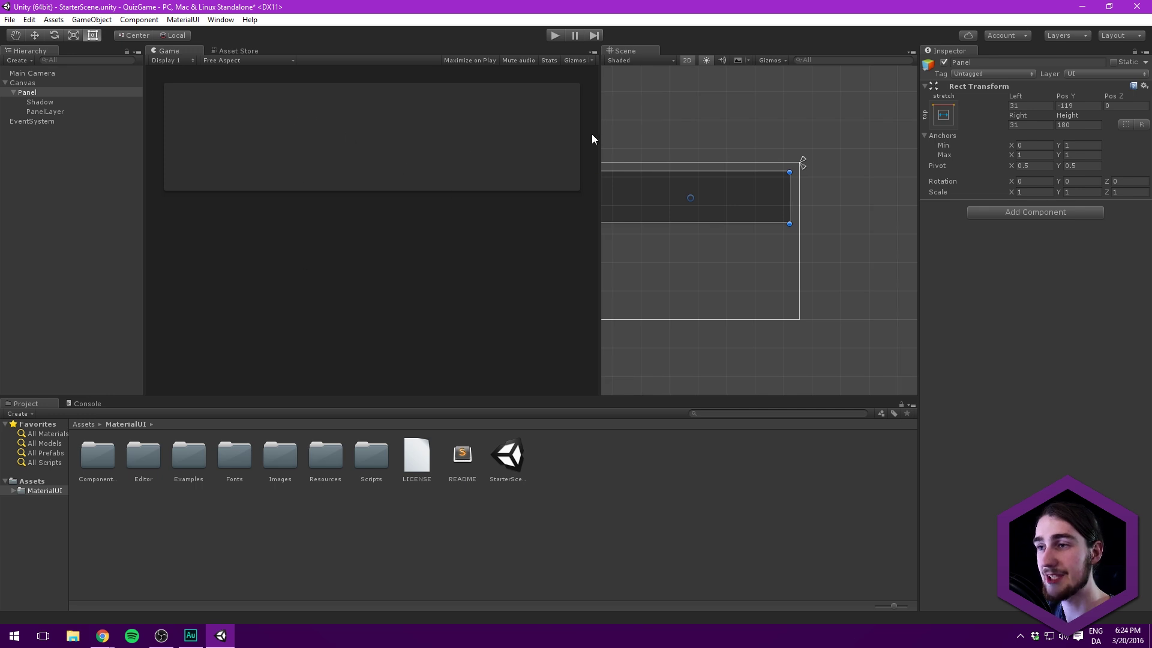
left_click_drag(599, 137, 564, 137)
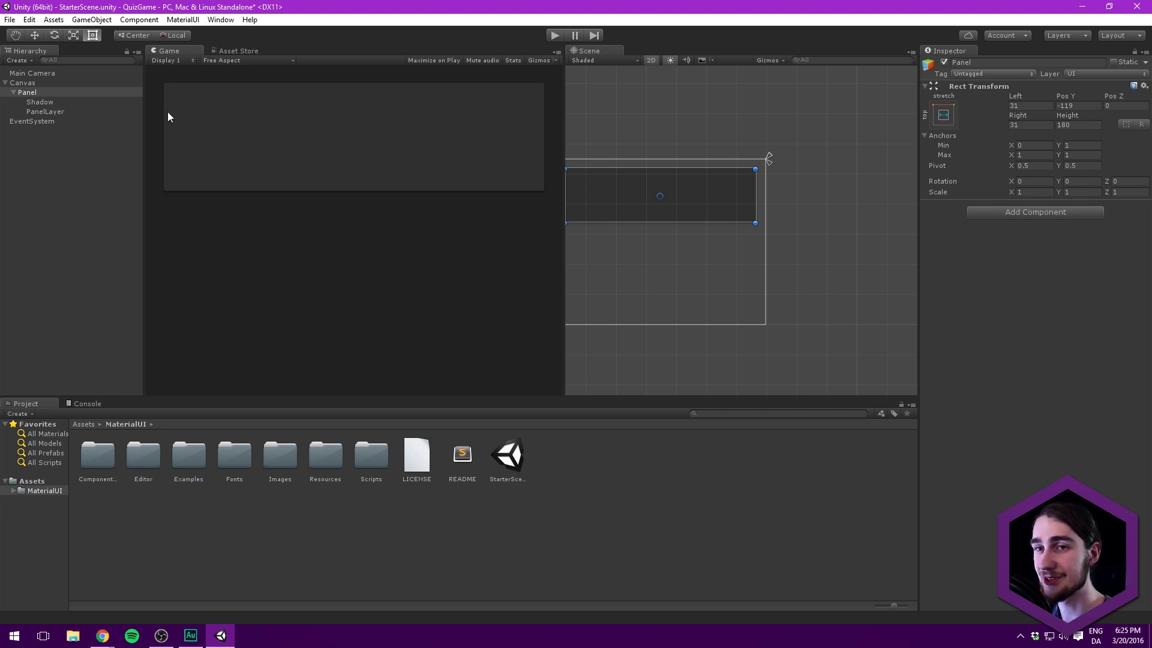
Step: Add a MaterialUI Button > Text - Raised under the Canvas
left_click(45, 112)
left_click(27, 92)
left_click(13, 93)
right_click(29, 83)
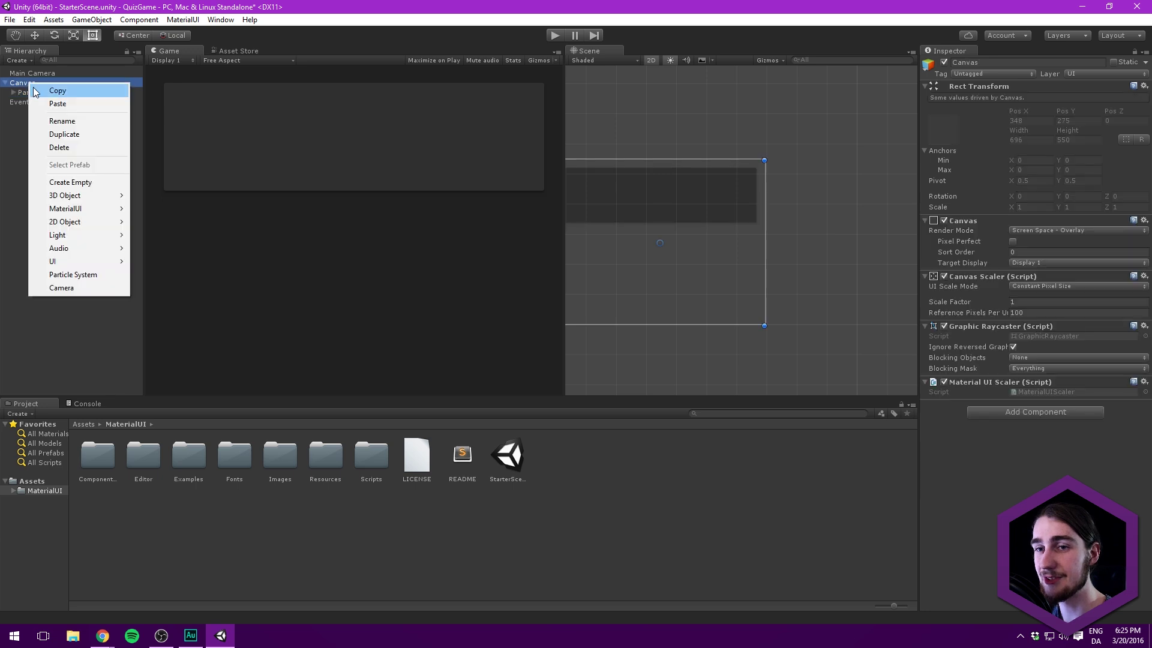
mouse_move(90, 213)
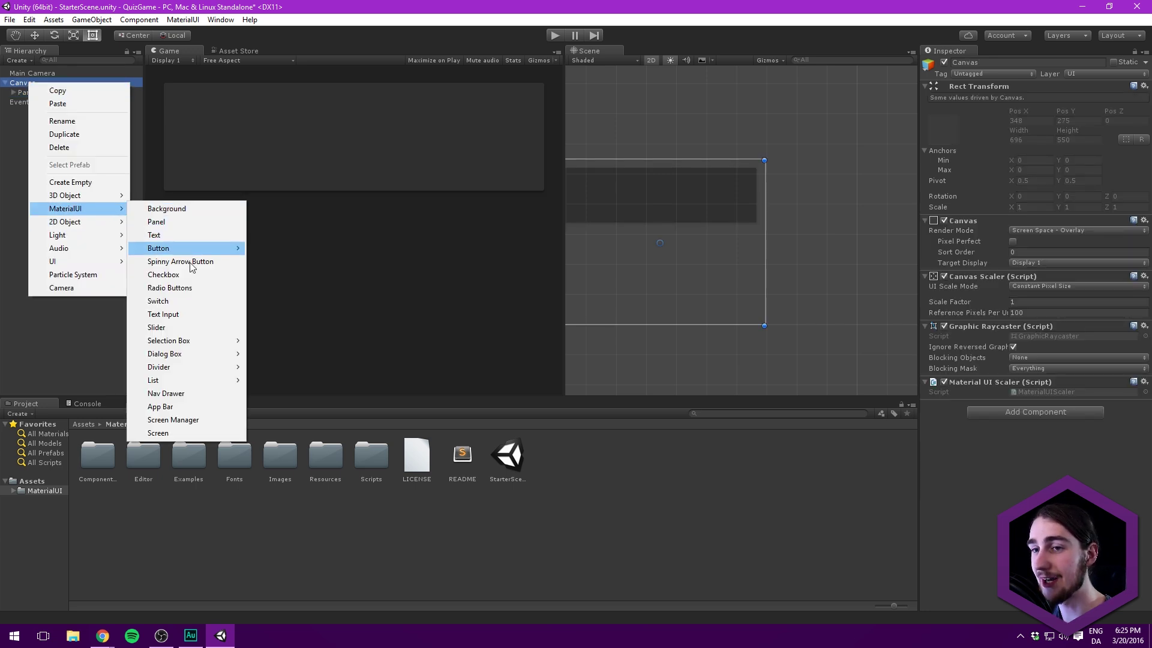
mouse_move(180, 249)
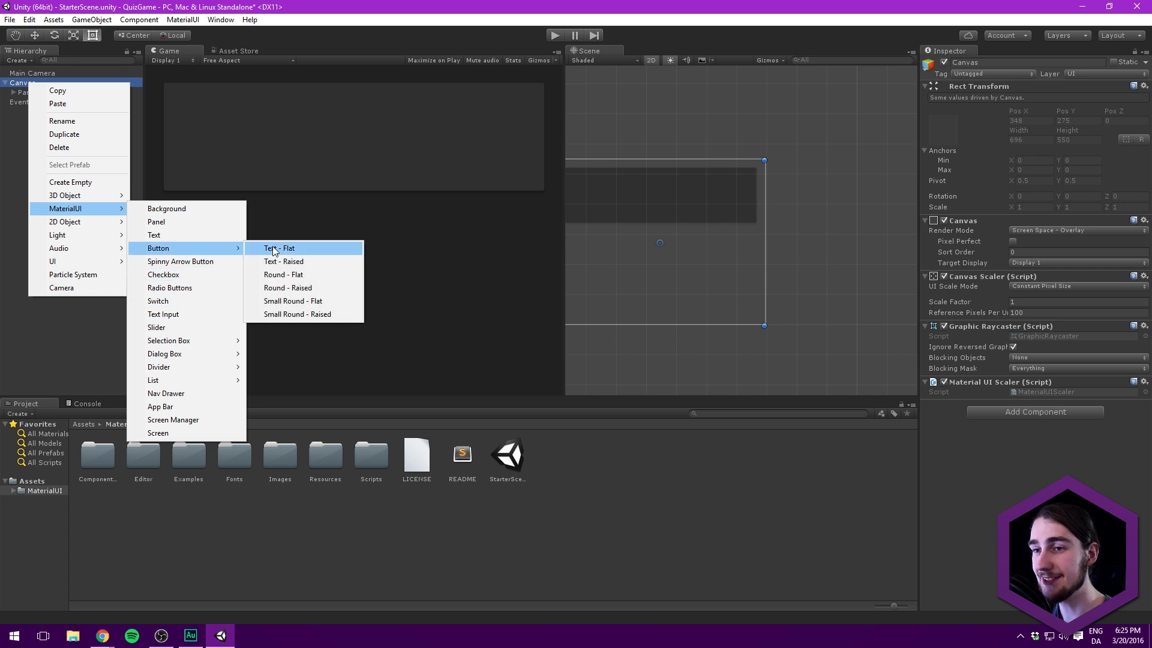
left_click(308, 266)
Step: Move the raised button below the panel and stretch it taller, to 317 by 341
middle_click_drag(712, 172, 722, 184)
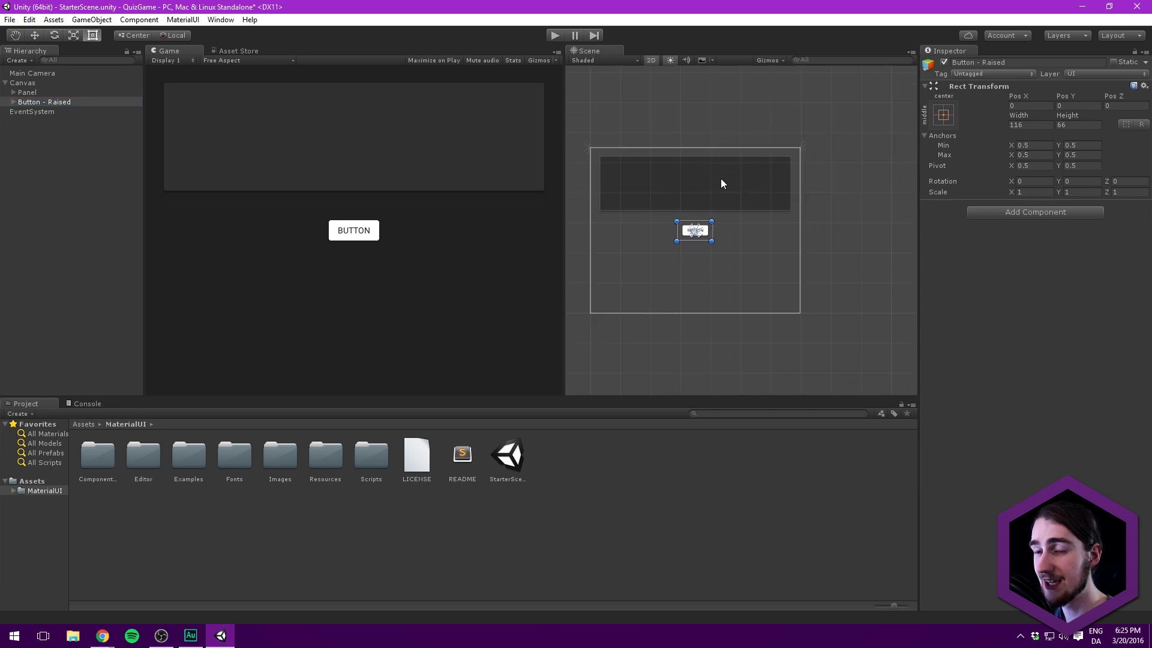
scroll(758, 147, "up", 4)
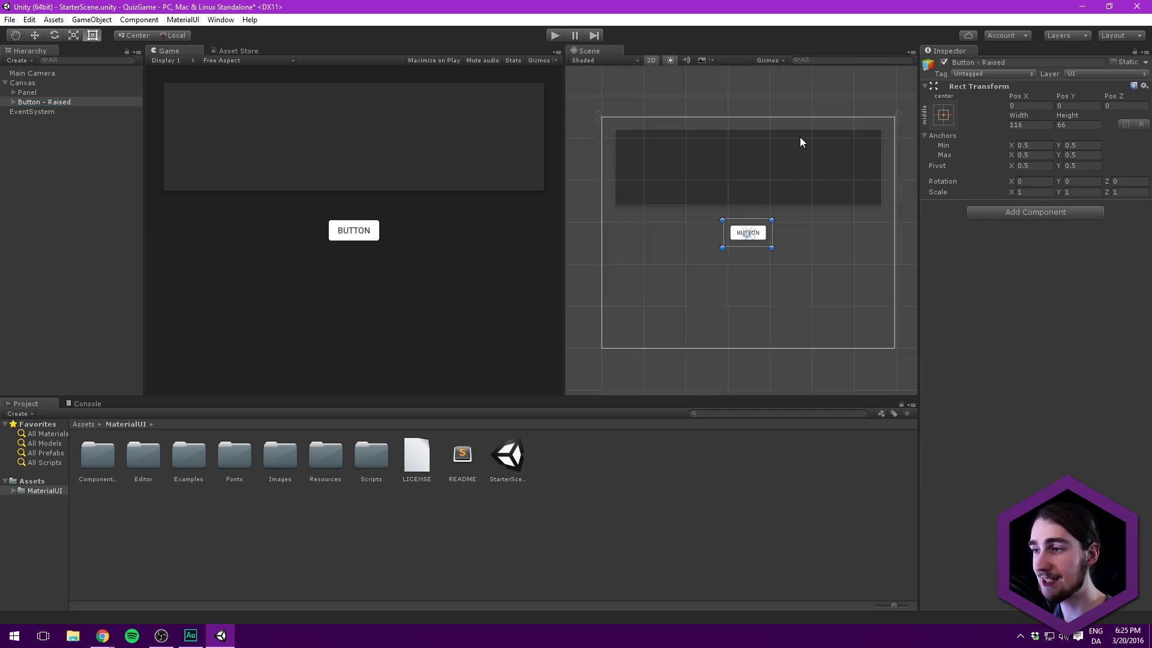
scroll(722, 273, "down", 2)
left_click_drag(736, 273, 707, 243)
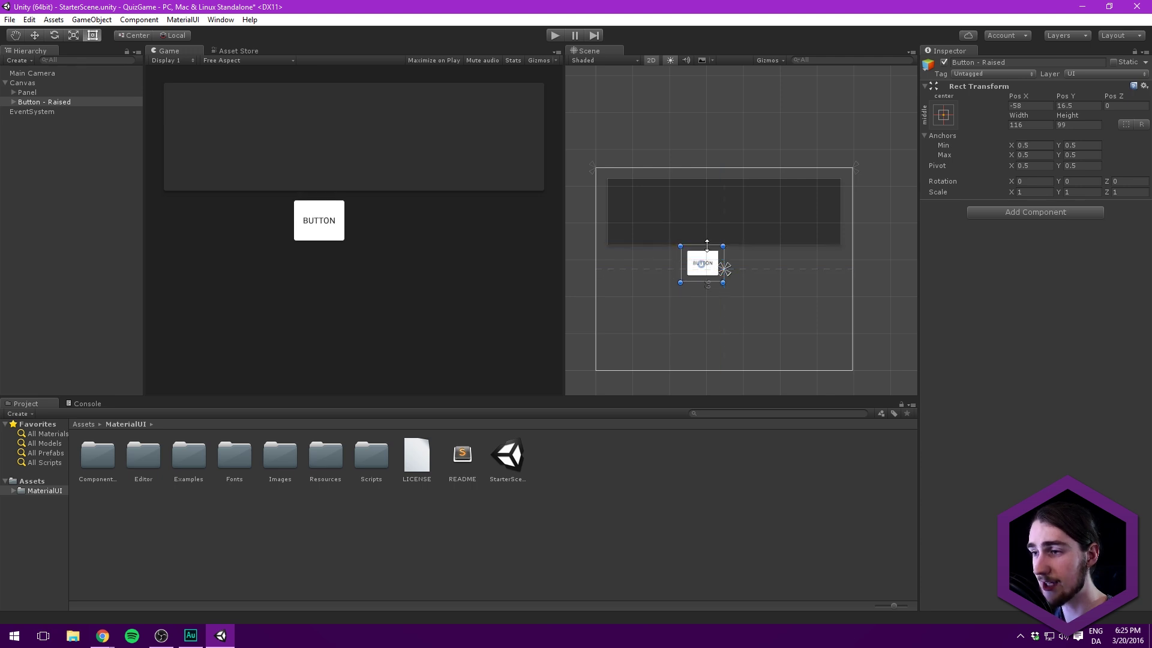
middle_click_drag(720, 200, 718, 210)
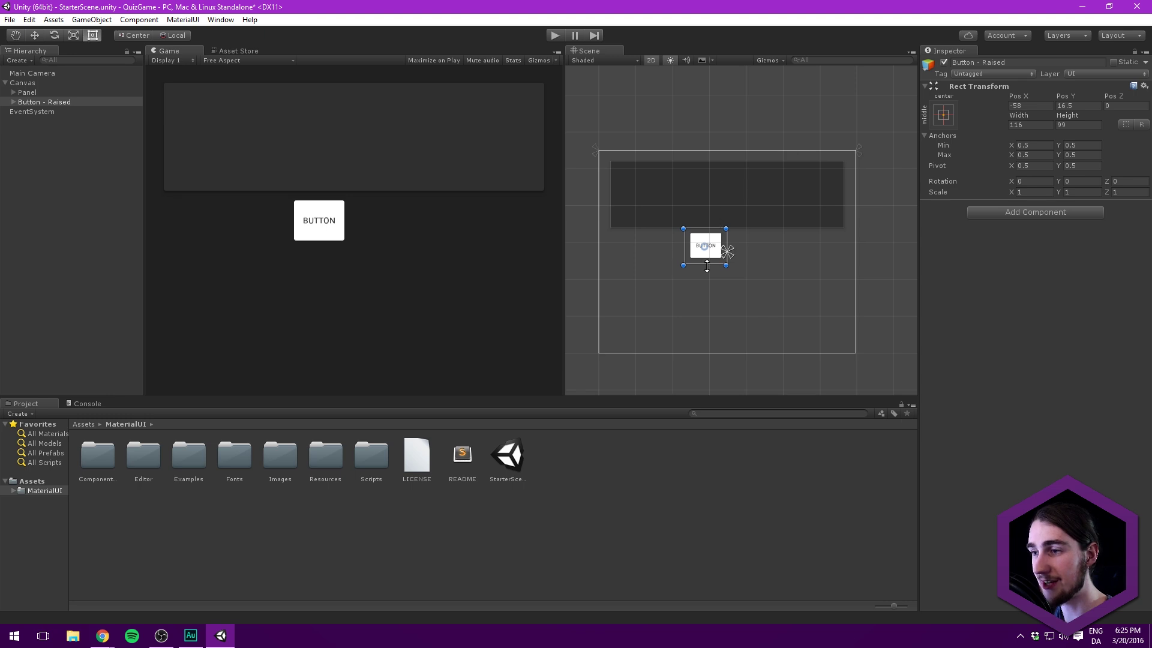
left_click_drag(706, 270, 703, 354)
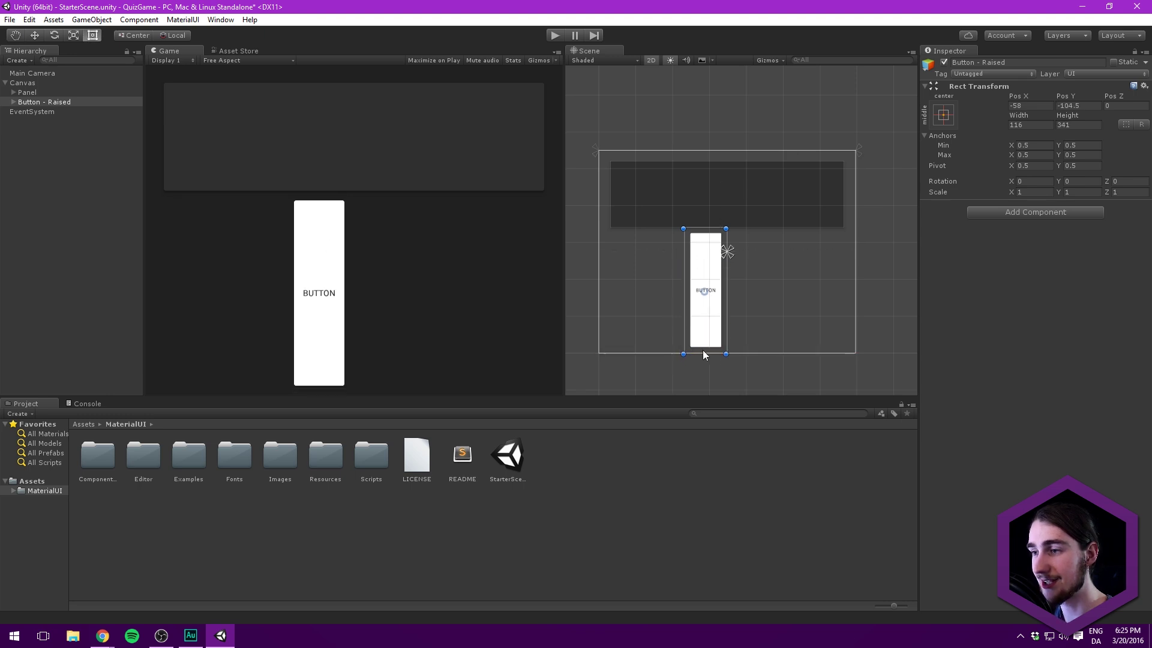
scroll(762, 195, "up", 4)
middle_click_drag(664, 239, 757, 182)
Step: With the Rect tool, widen the button by dragging its left edge outward
key("t")
left_click_drag(826, 182, 699, 184)
scroll(702, 138, "up", 3)
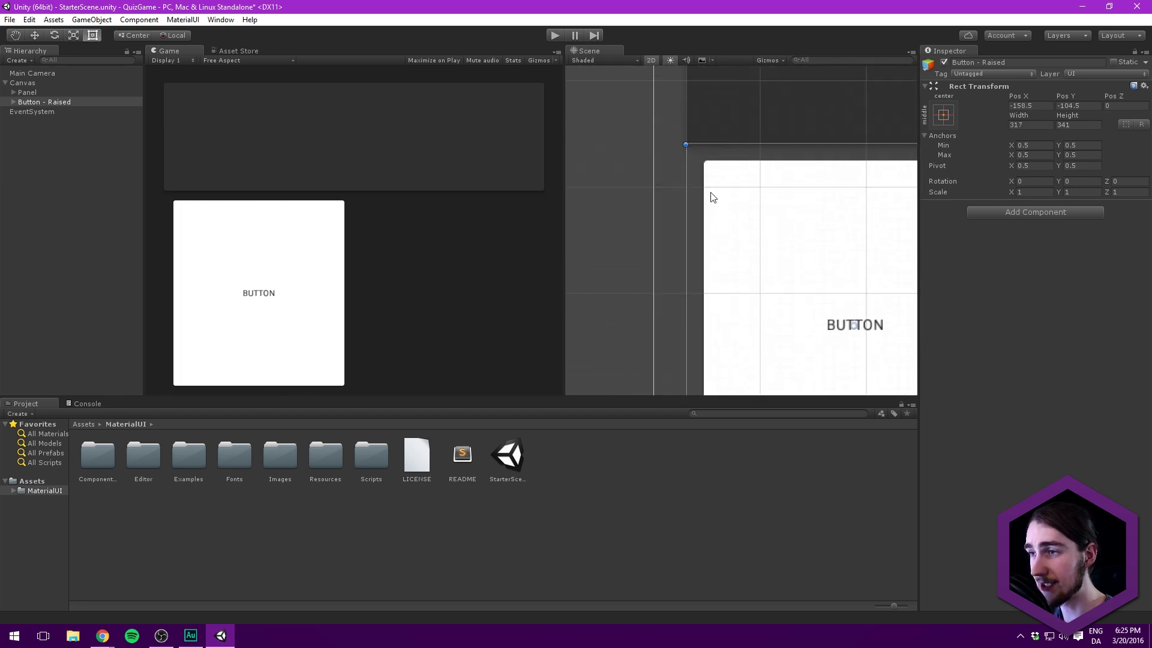
scroll(657, 157, "down", 3)
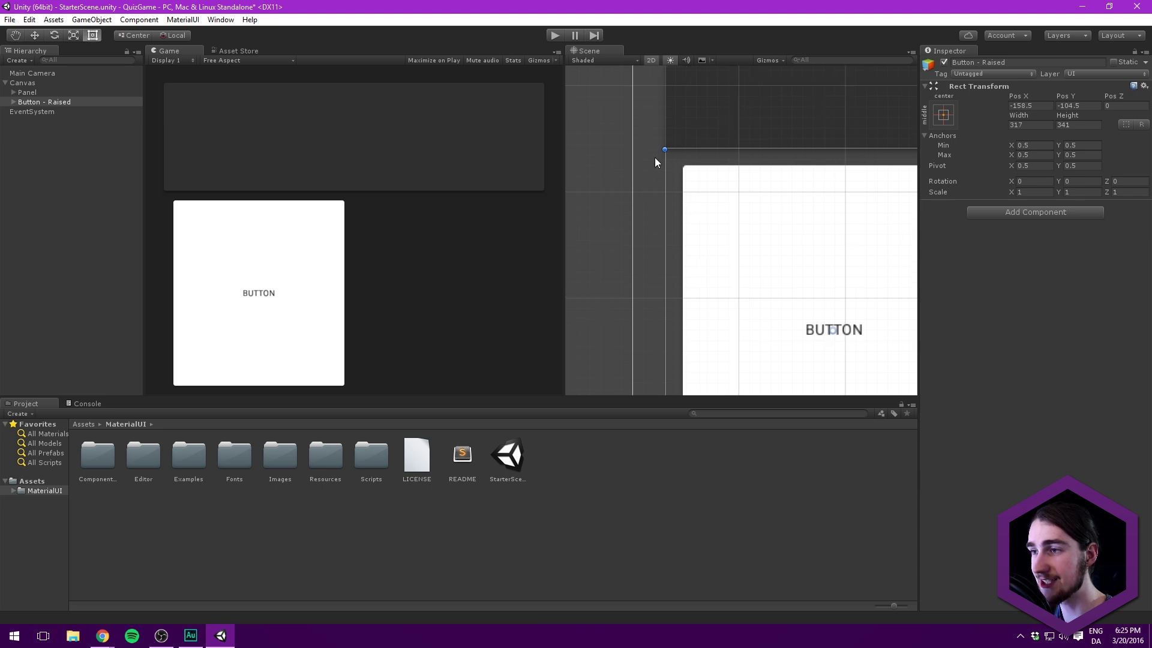
scroll(679, 157, "up", 2)
scroll(684, 192, "down", 1)
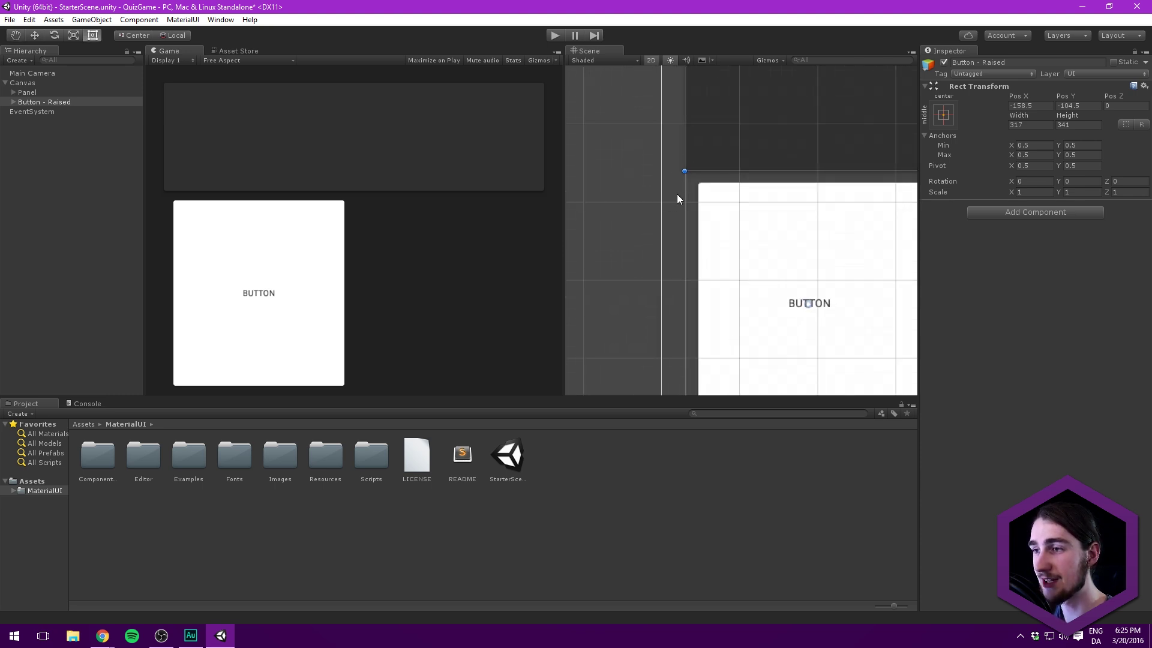
scroll(696, 175, "down", 1)
scroll(738, 204, "up", 3)
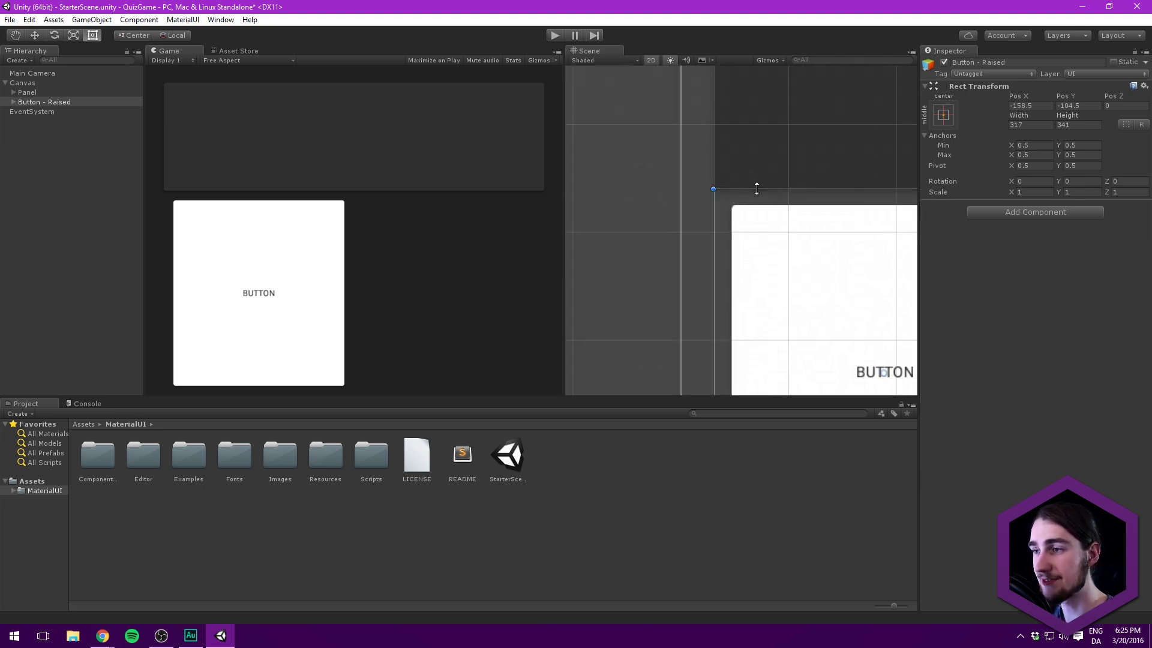
scroll(710, 237, "up", 3)
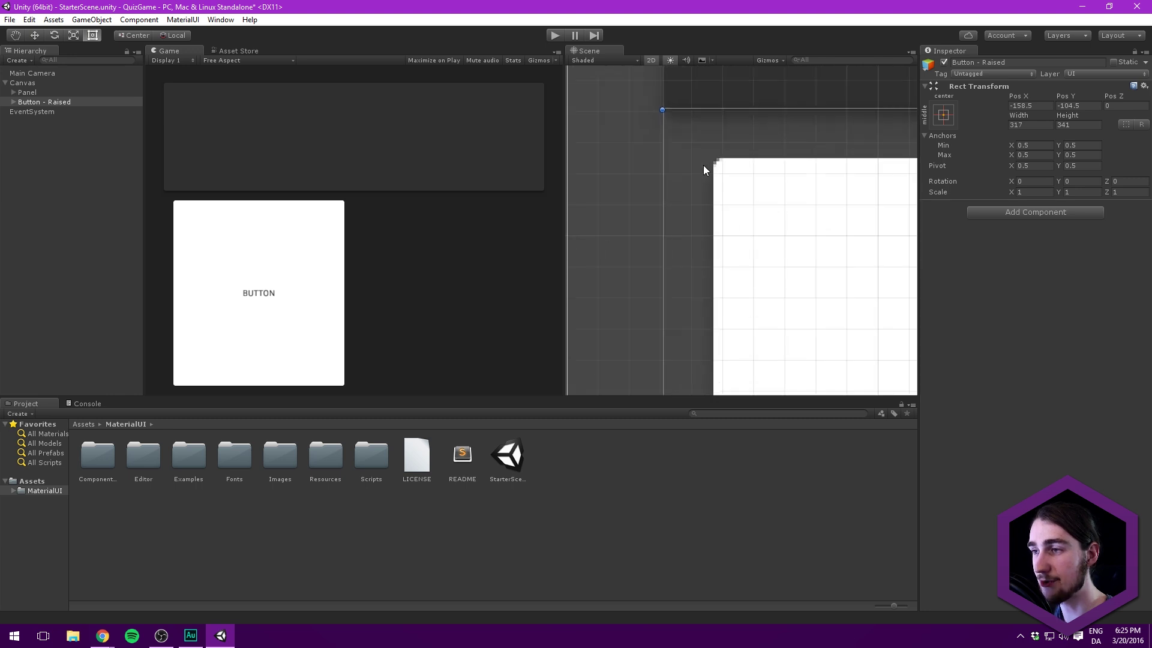
scroll(736, 231, "up", 2)
Step: Fine-tune the left edge to Width 332.6 at Pos X -166.3, aligned with the banner
left_click_drag(699, 219, 625, 228)
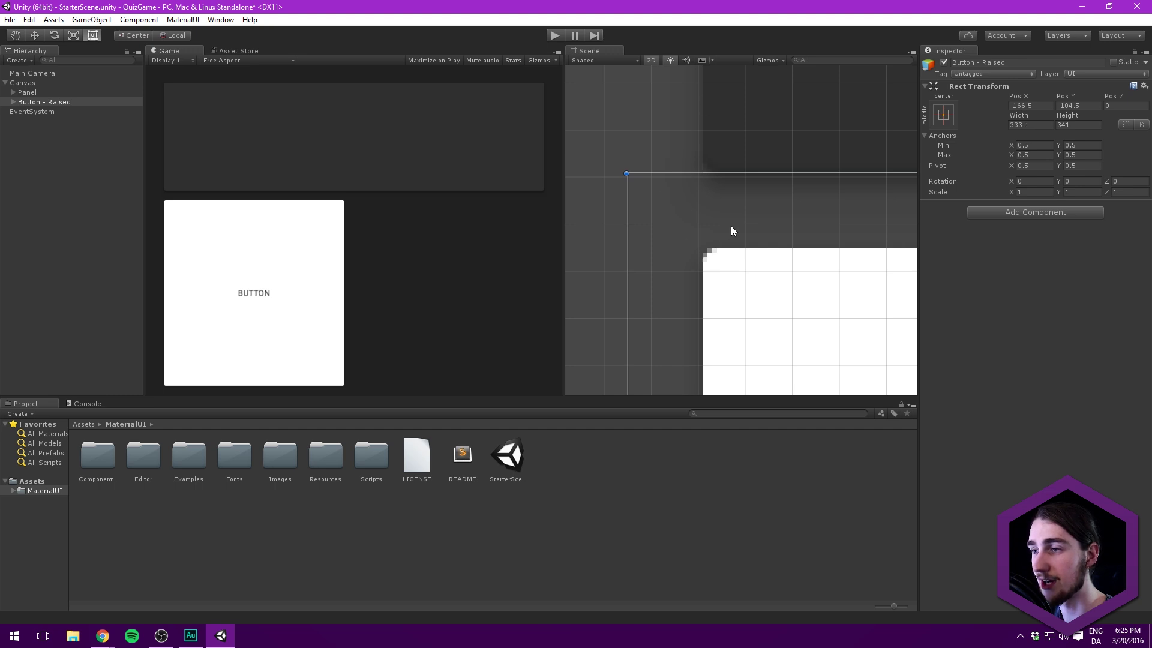
scroll(731, 230, "down", 1)
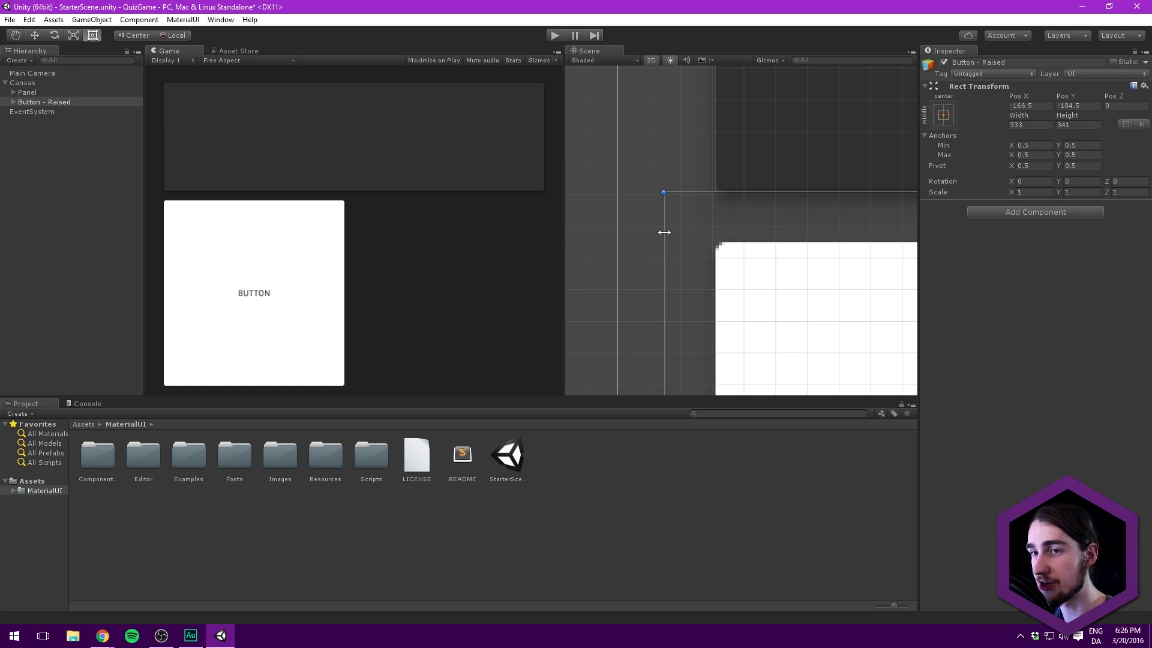
left_click_drag(664, 232, 669, 232)
scroll(740, 236, "down", 3)
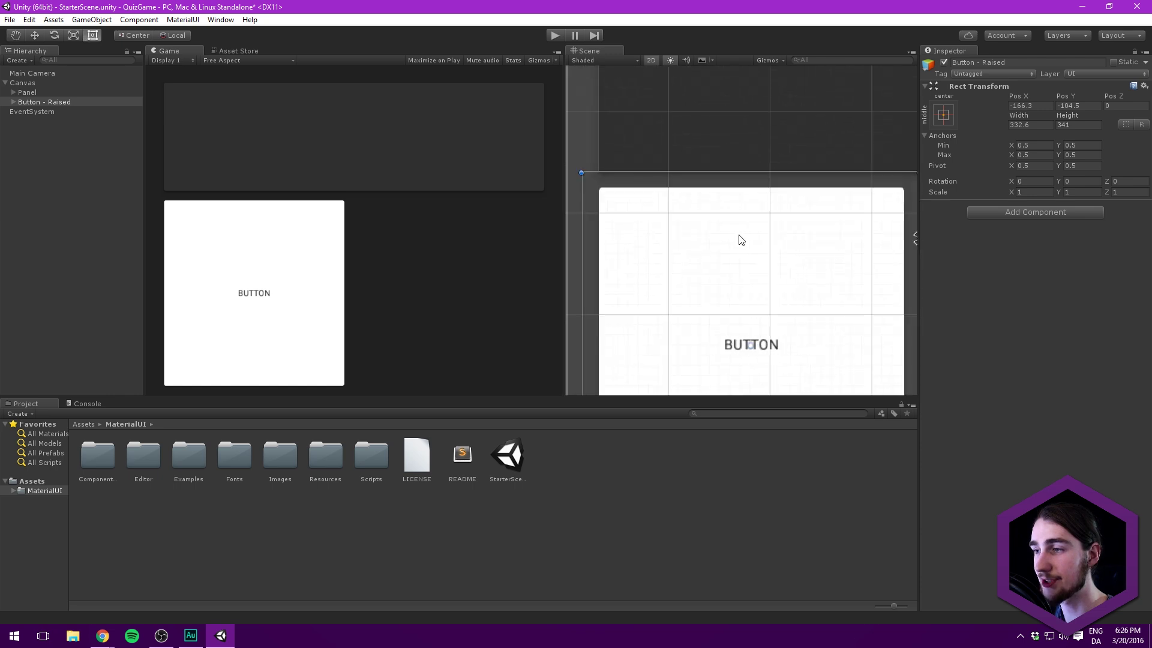
scroll(750, 242, "down", 4)
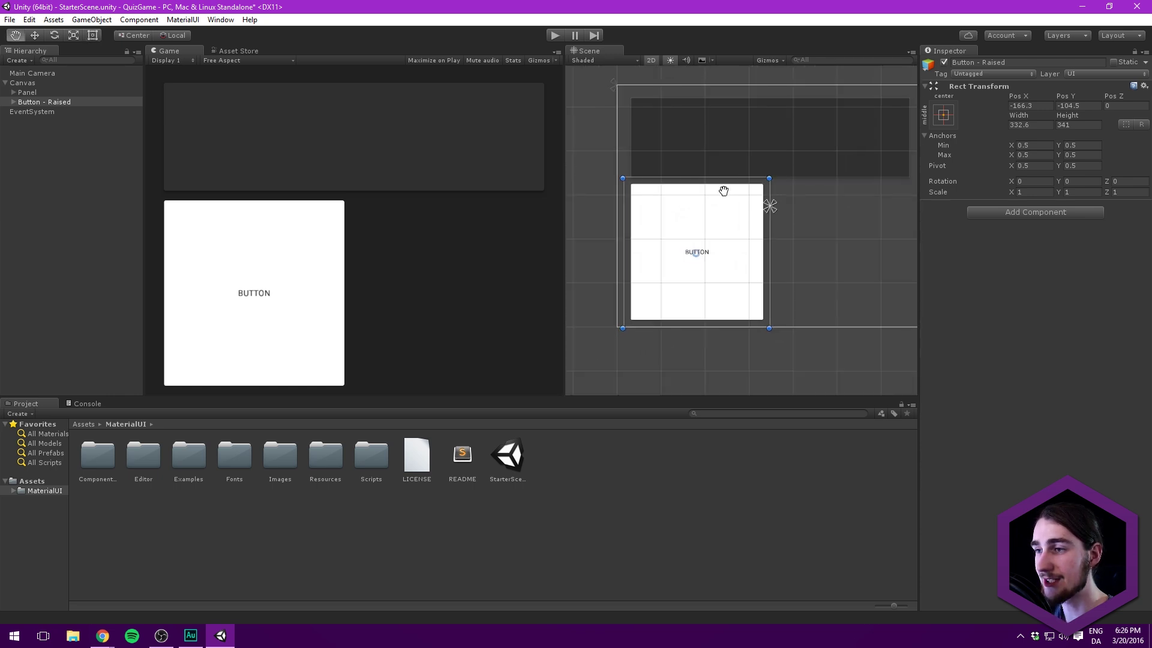
scroll(714, 178, "down", 2)
left_click(12, 102)
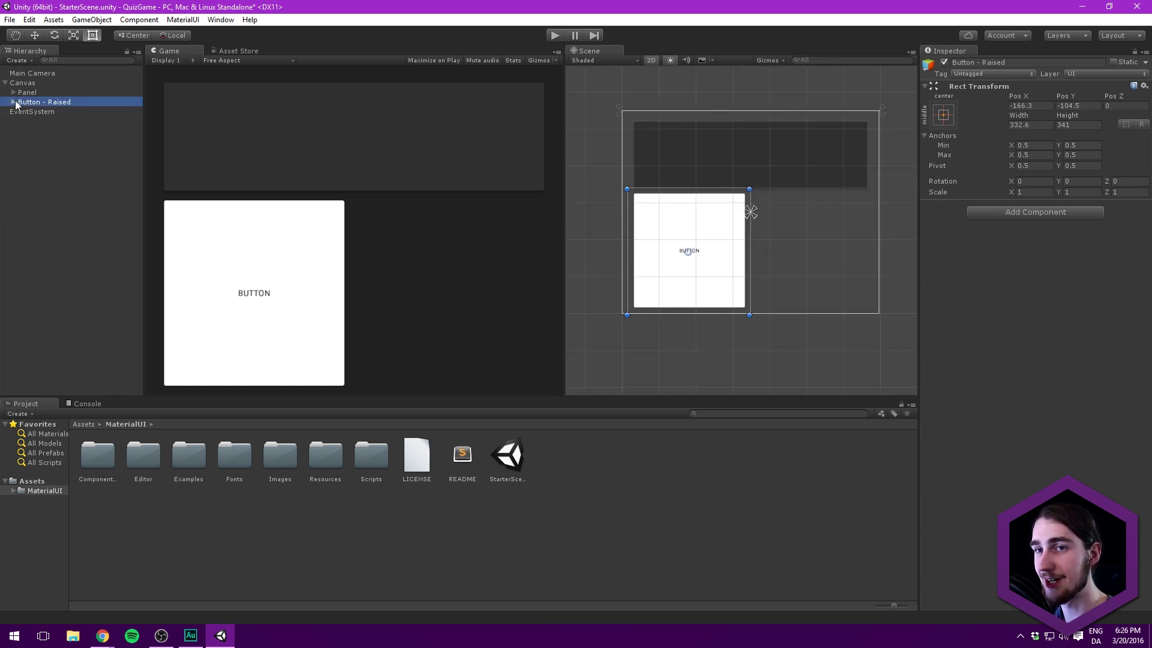
Step: Rename the Panel to QuestionPanel
left_click(28, 93)
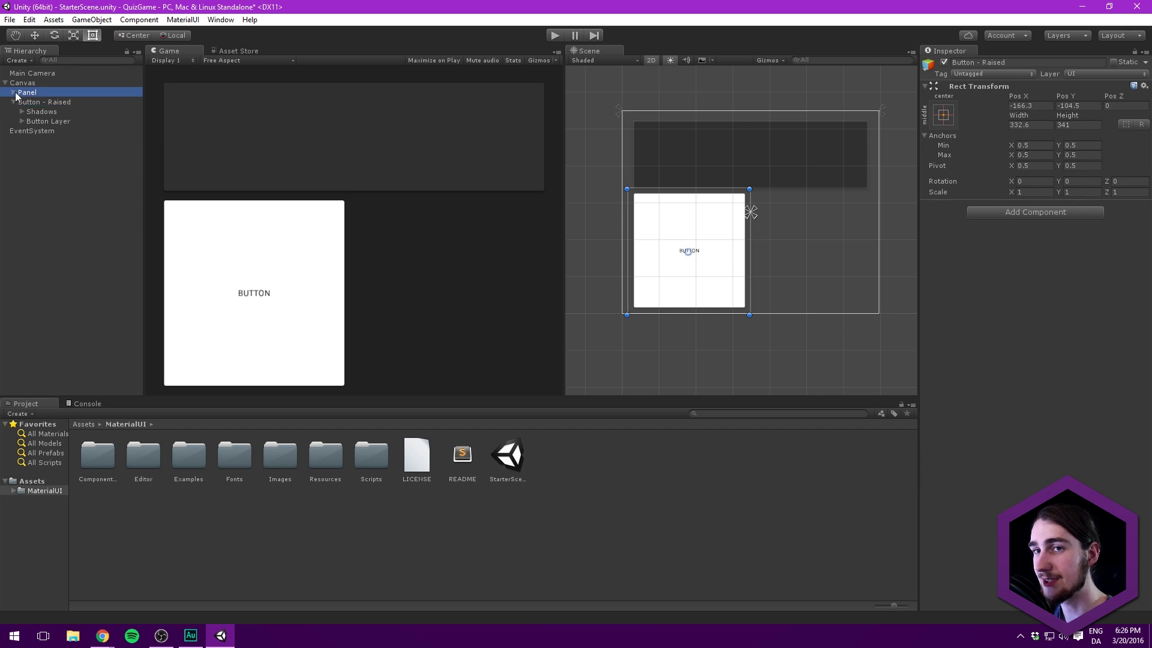
key("F2")
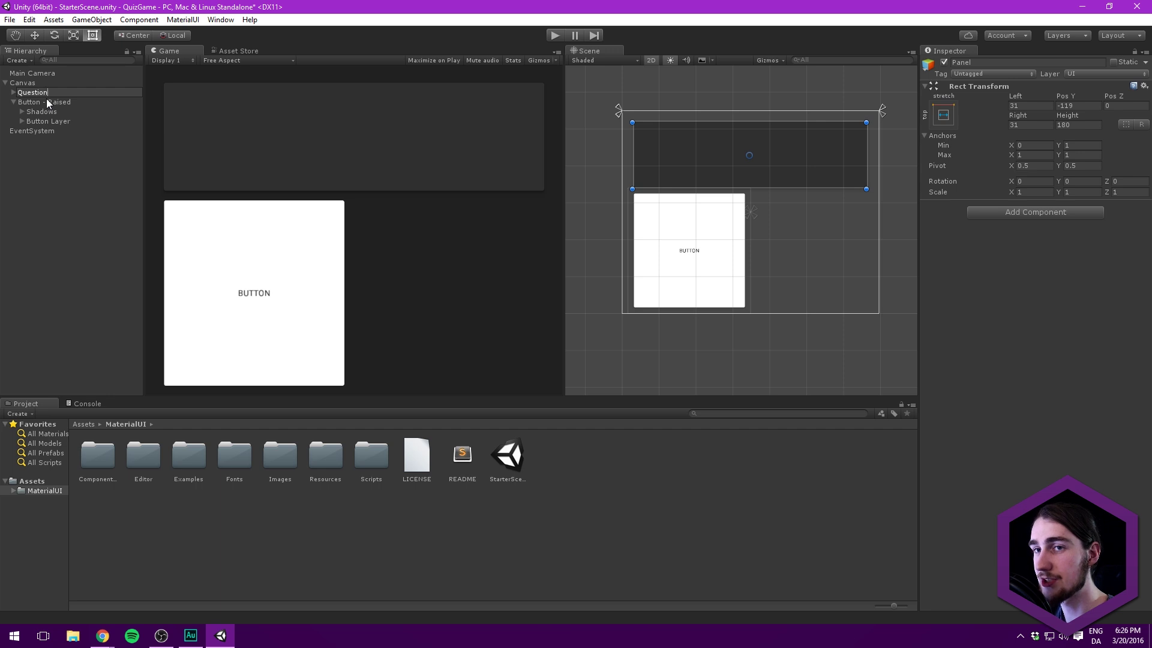
type("QuestionPanel")
key("Return")
key("Right")
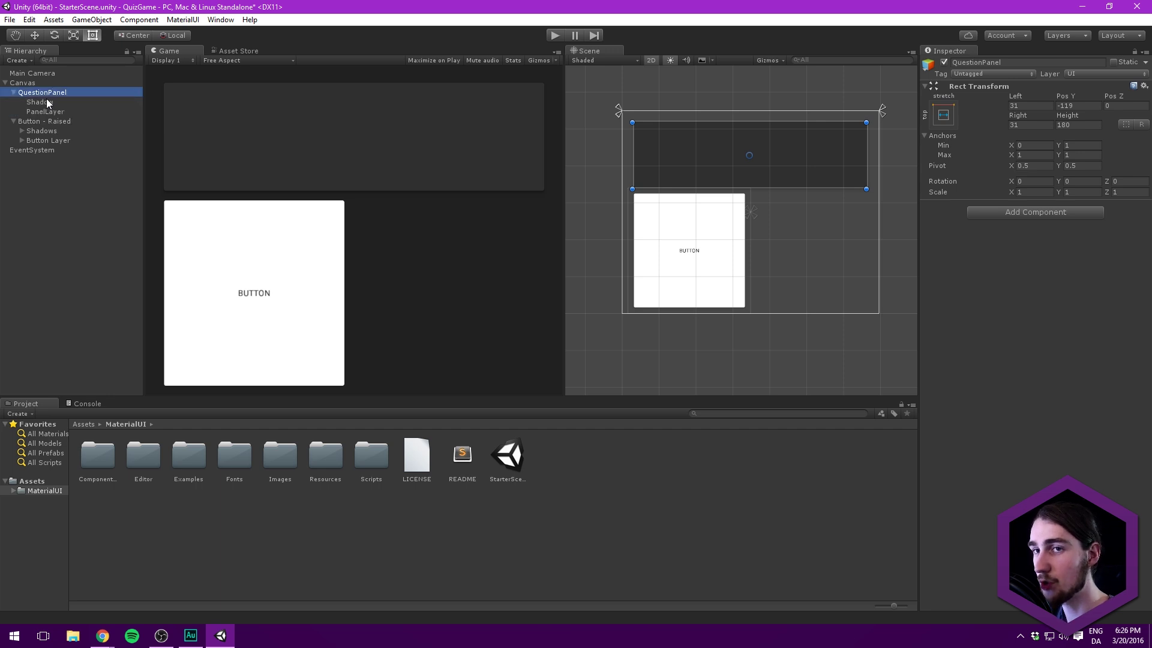
key("Down")
key("Down")
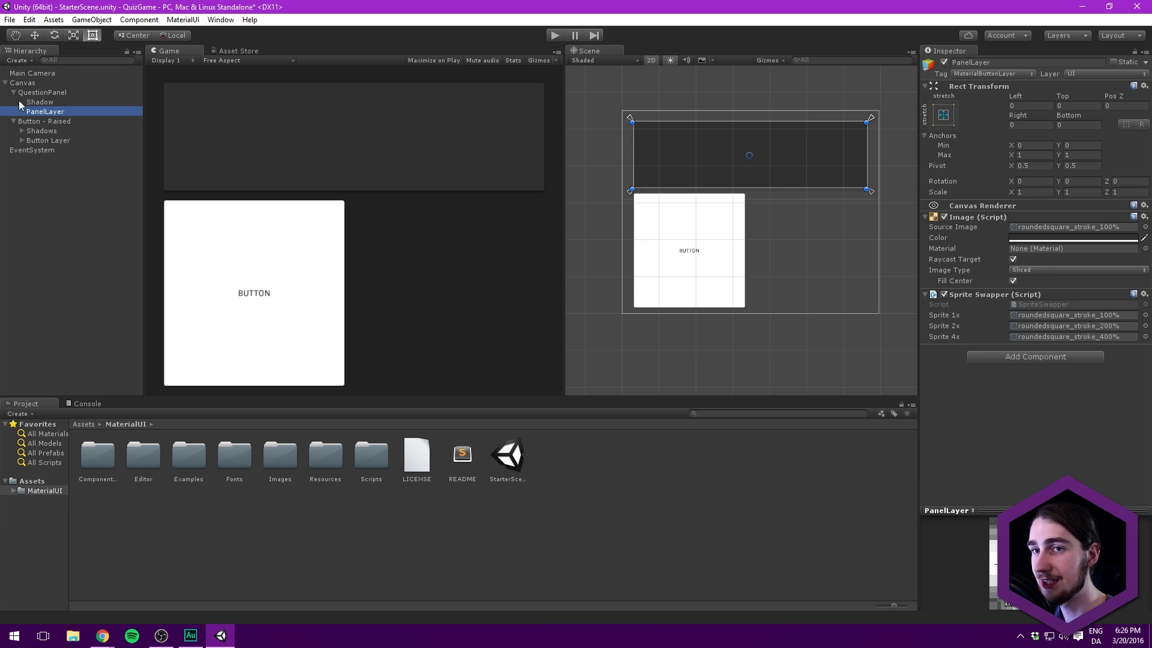
Step: Rename Button - Raised to TrueButton and select its Button Layer child
left_click(42, 121)
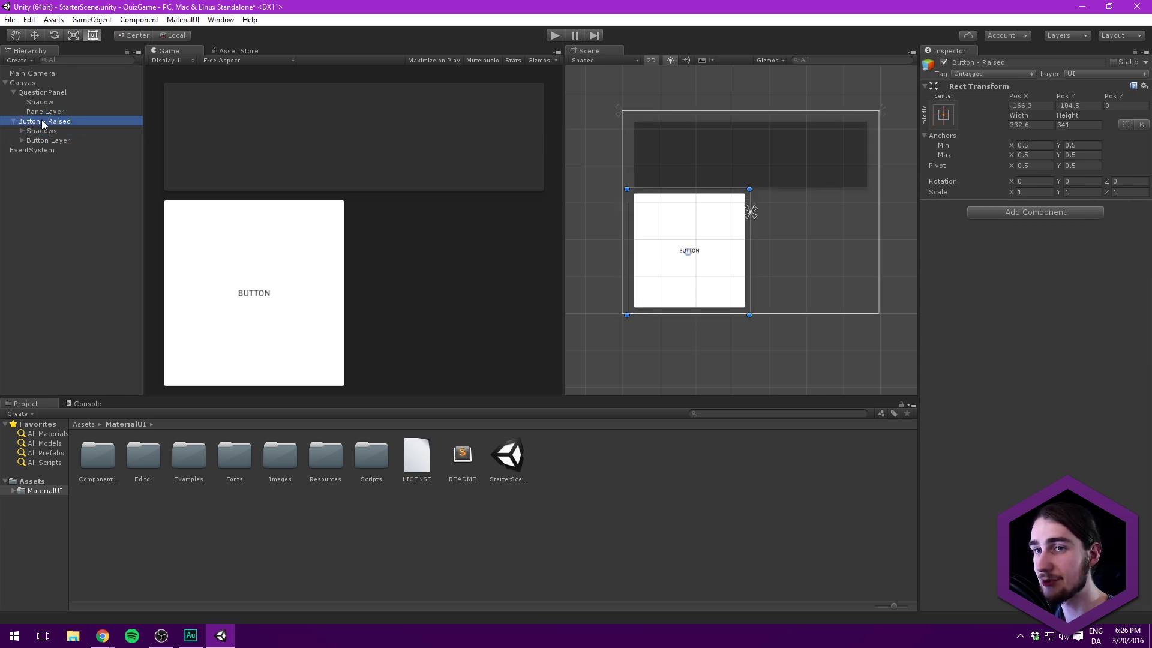
left_click(41, 122)
type("True")
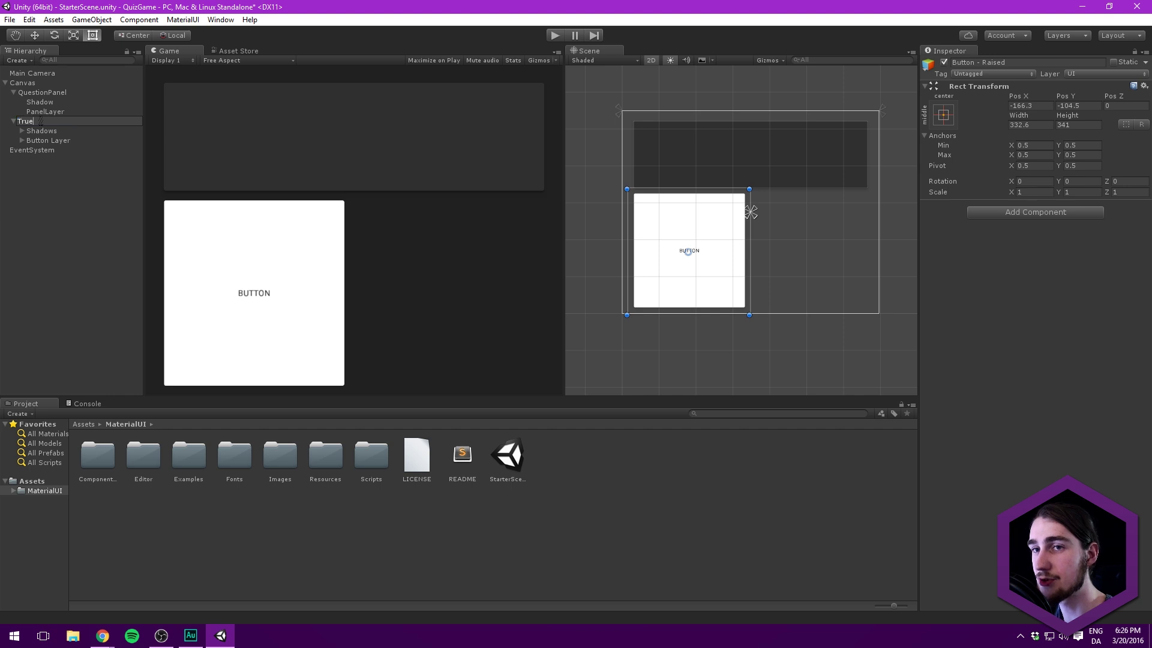
type("Button")
key("Return")
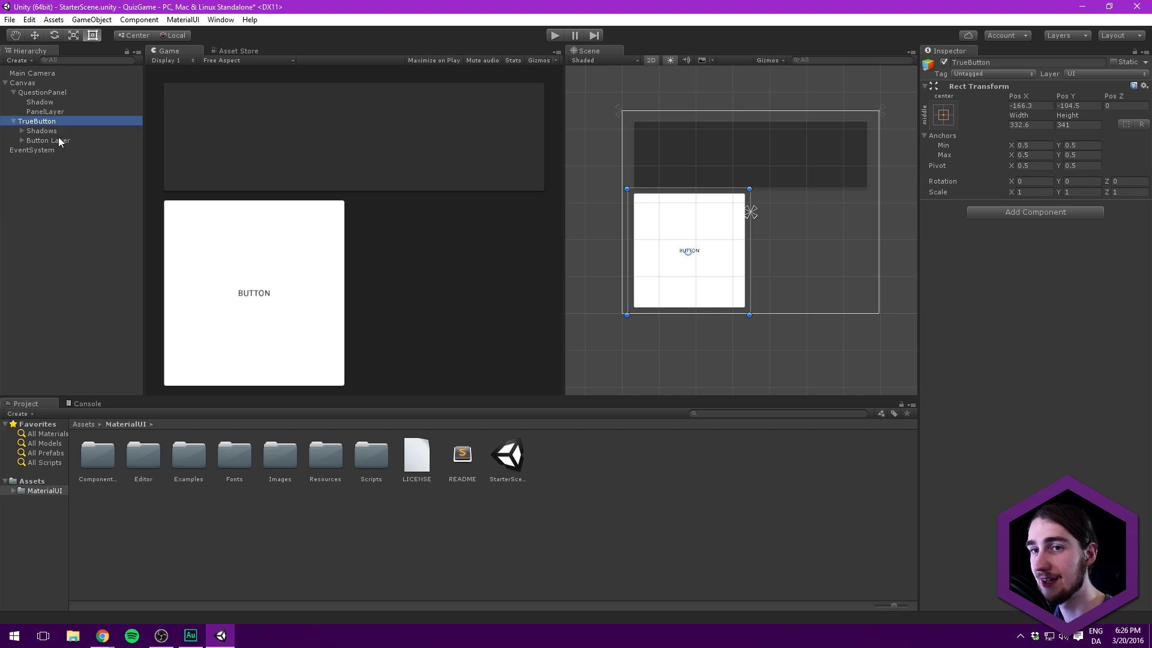
key("Down")
left_click(45, 142)
Step: Remove the Snap Button To Text component from the button's Button Text object
left_click(22, 140)
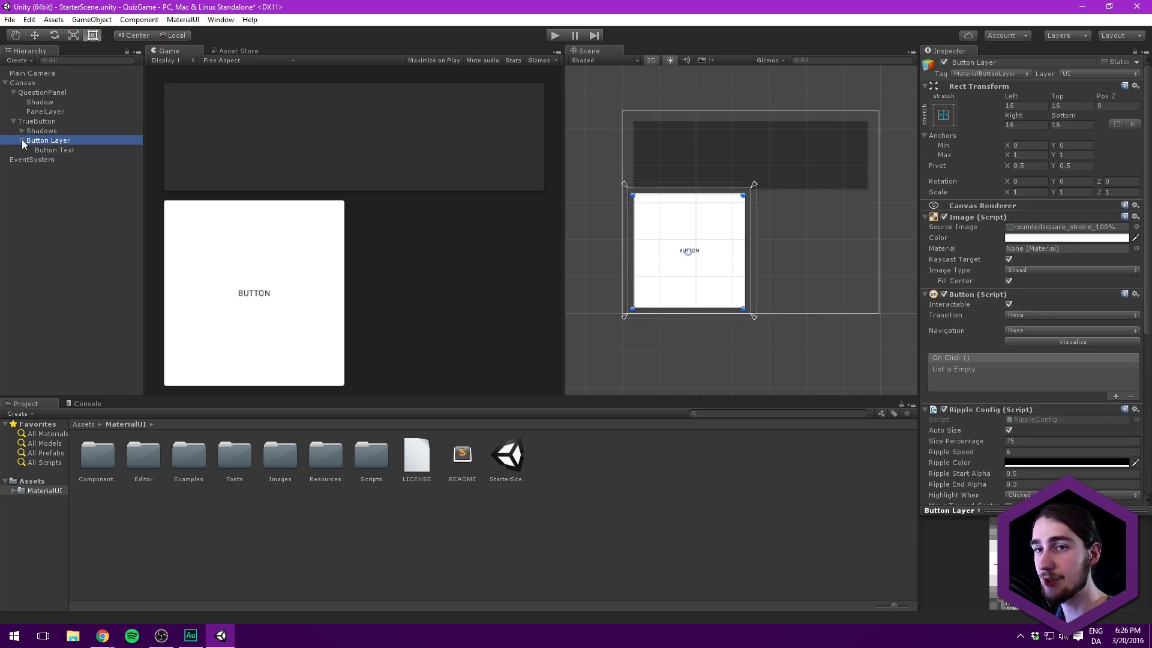
scroll(984, 276, "down", 5)
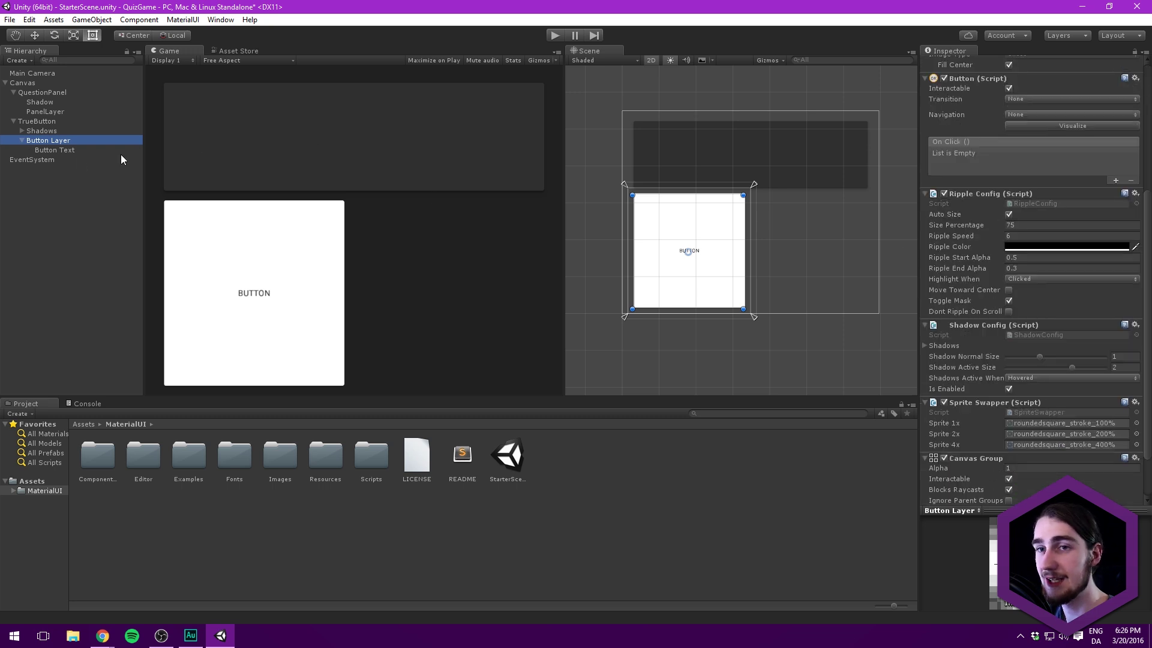
left_click(72, 151)
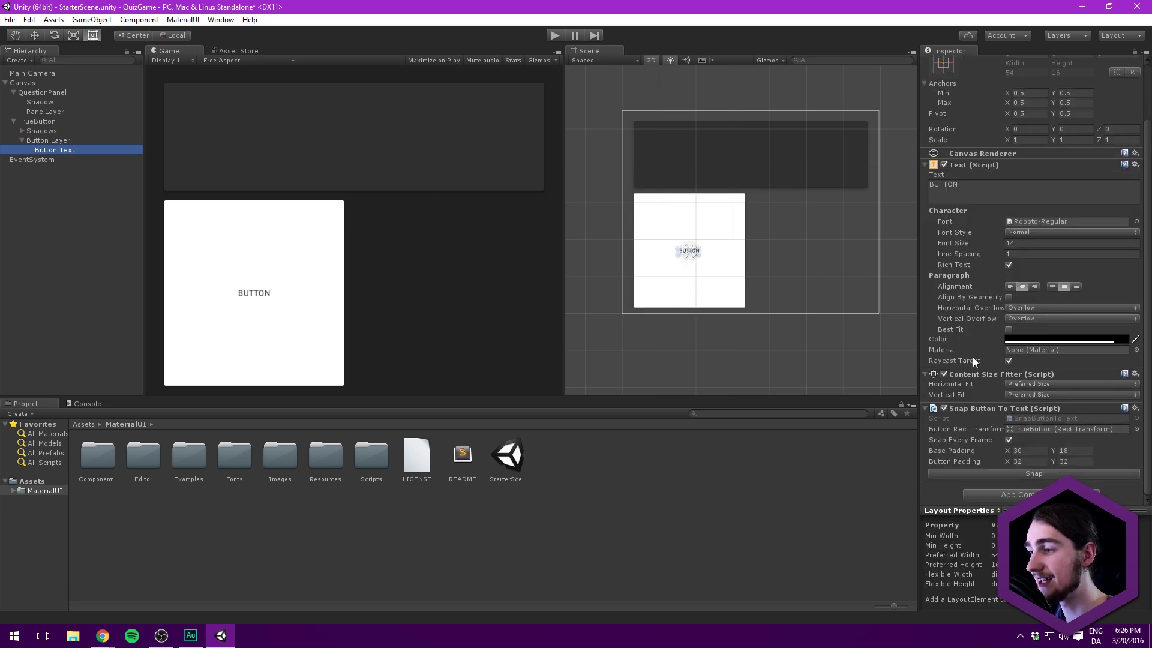
right_click(984, 408)
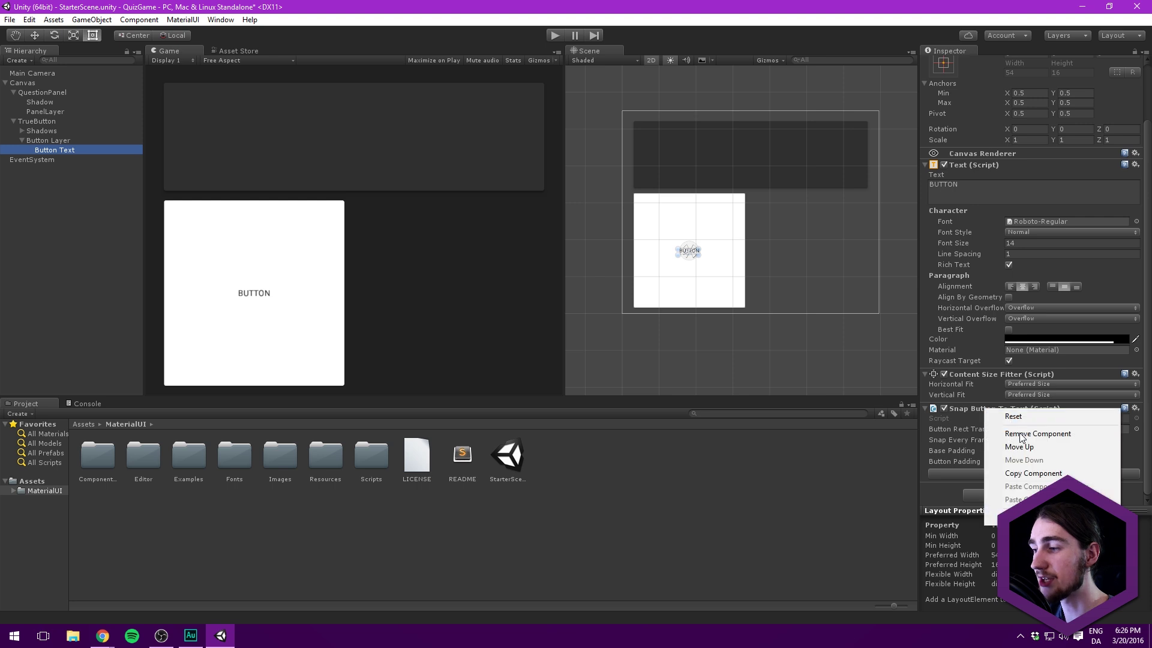
left_click(1027, 433)
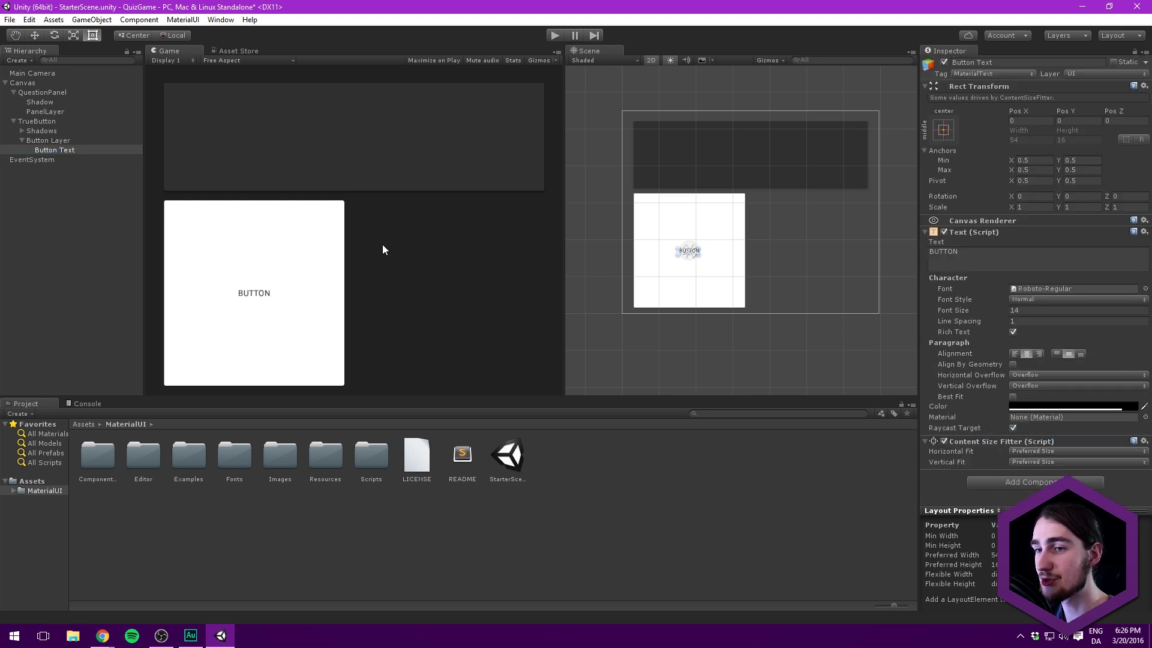
Step: Enlarge the label's font size, set font Roboto-Medium and colour #EEEEEE
scroll(708, 225, "up", 2)
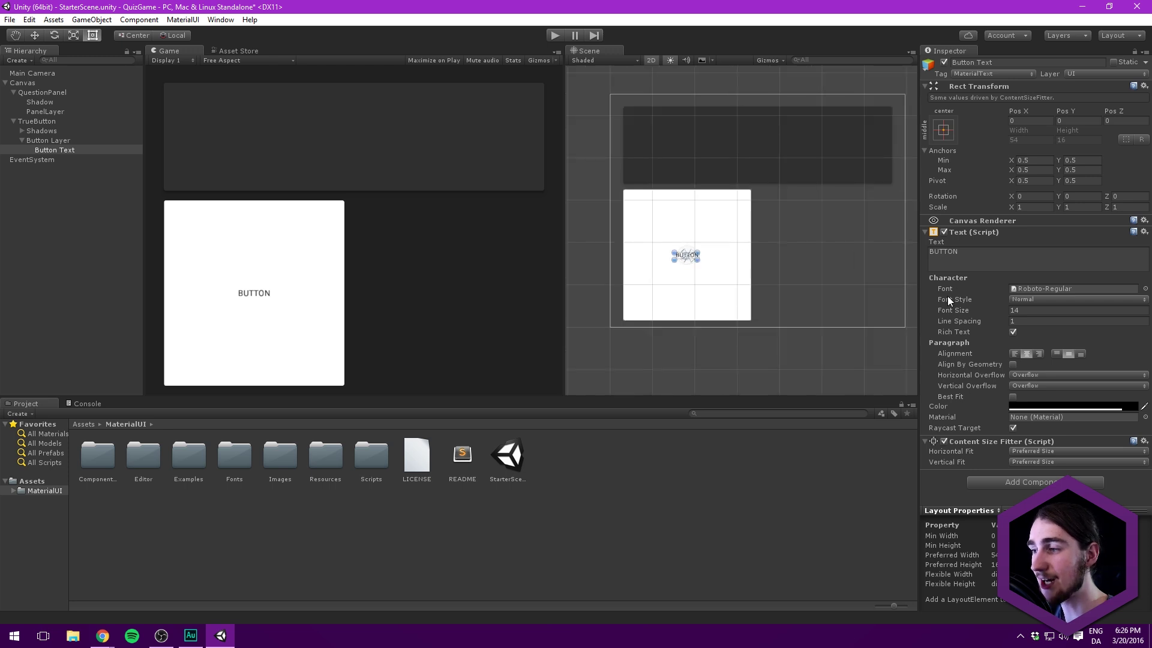
left_click_drag(952, 309, 989, 321)
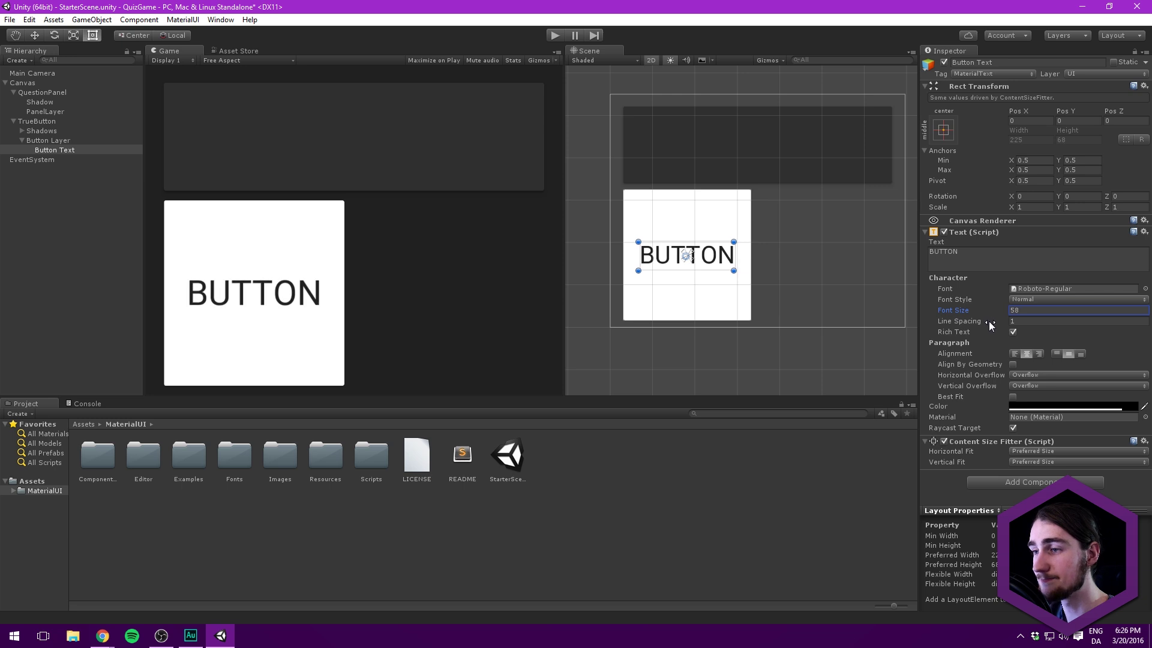
left_click(1145, 288)
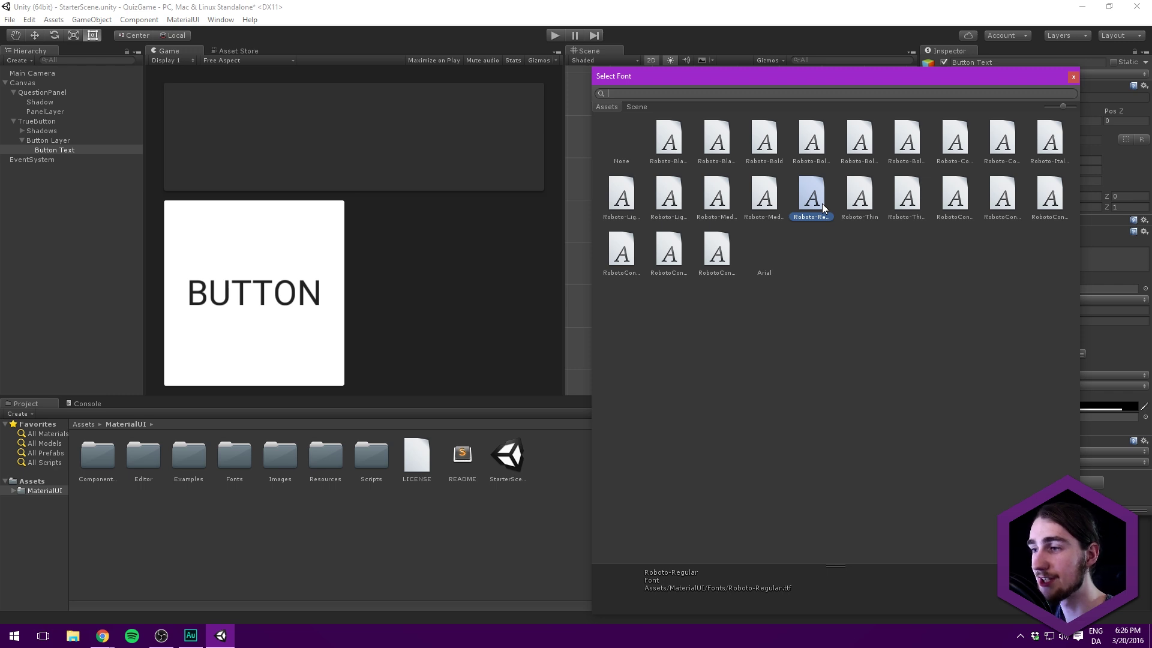
key("Left")
key("Left")
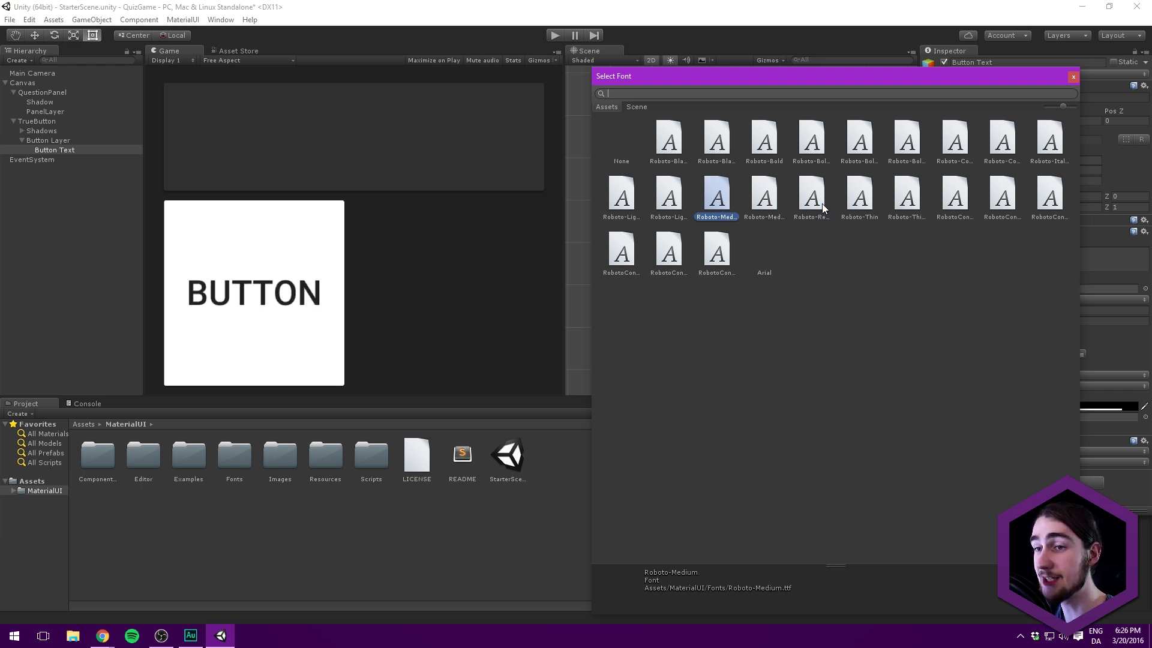
key("Return")
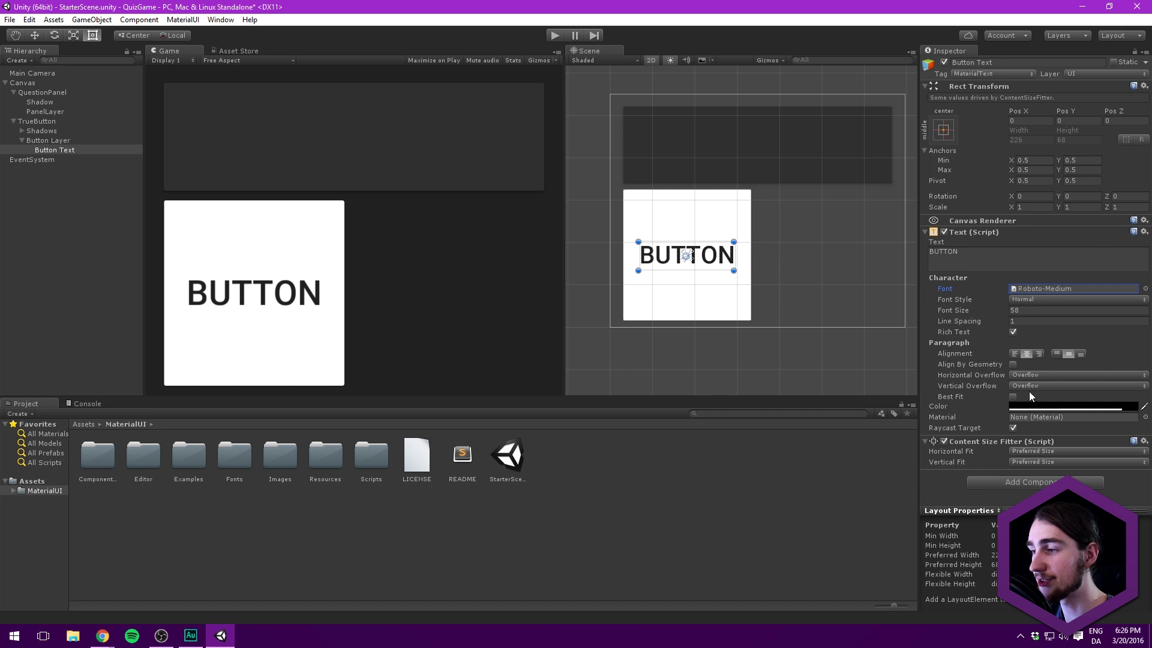
left_click(1025, 407)
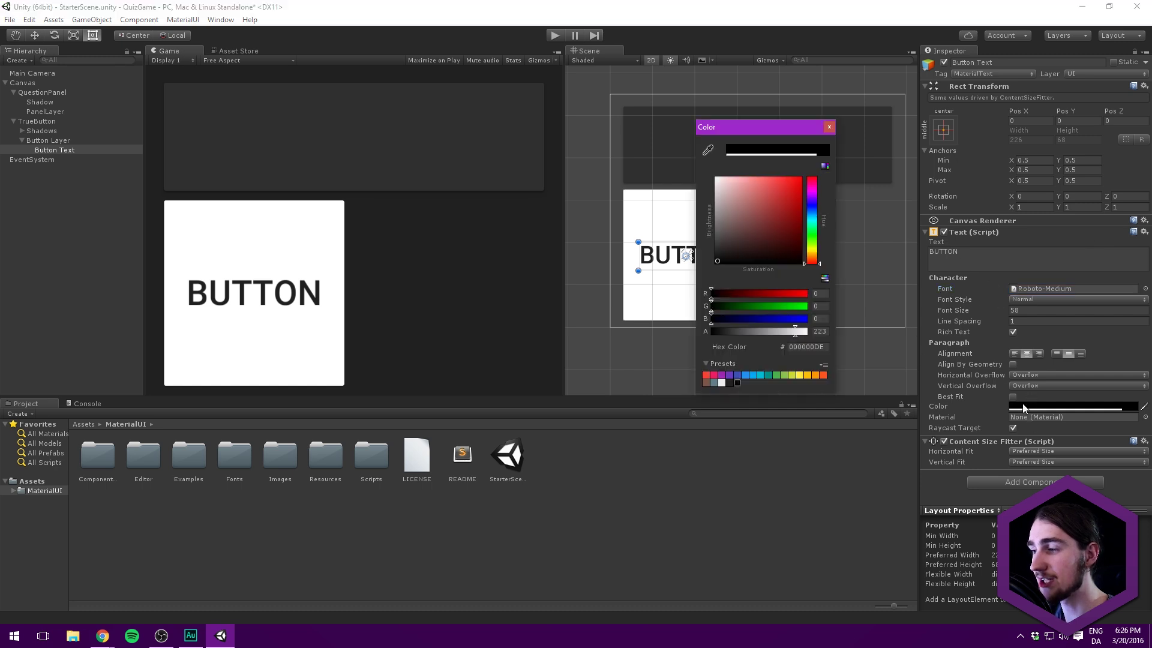
left_click(722, 383)
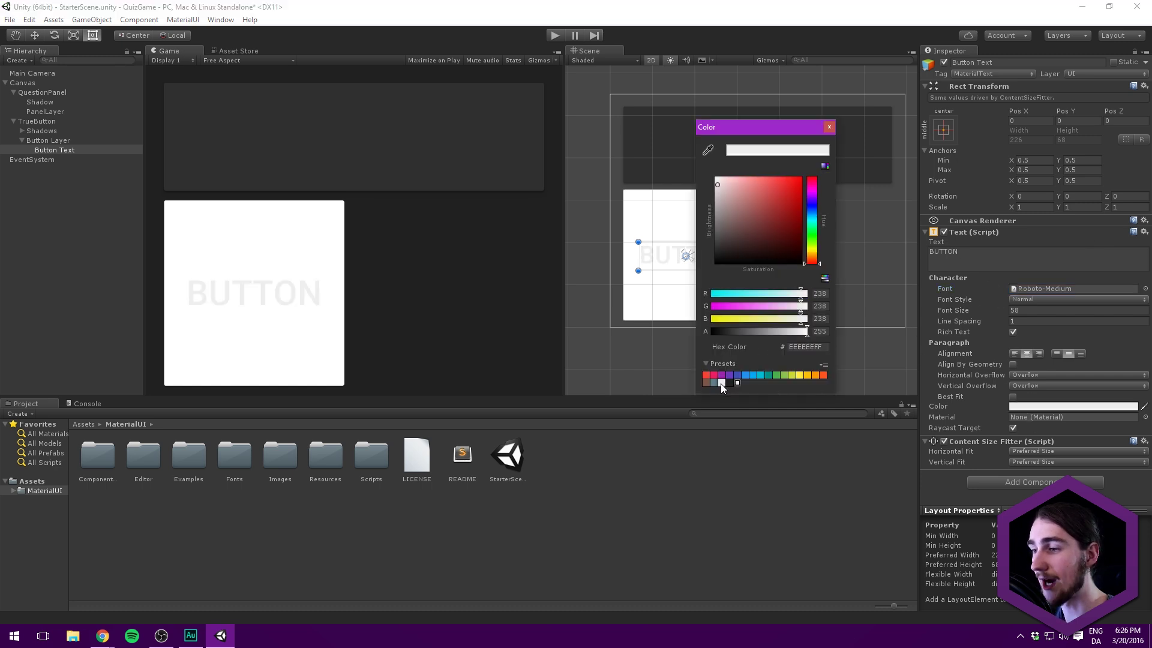
left_click(829, 126)
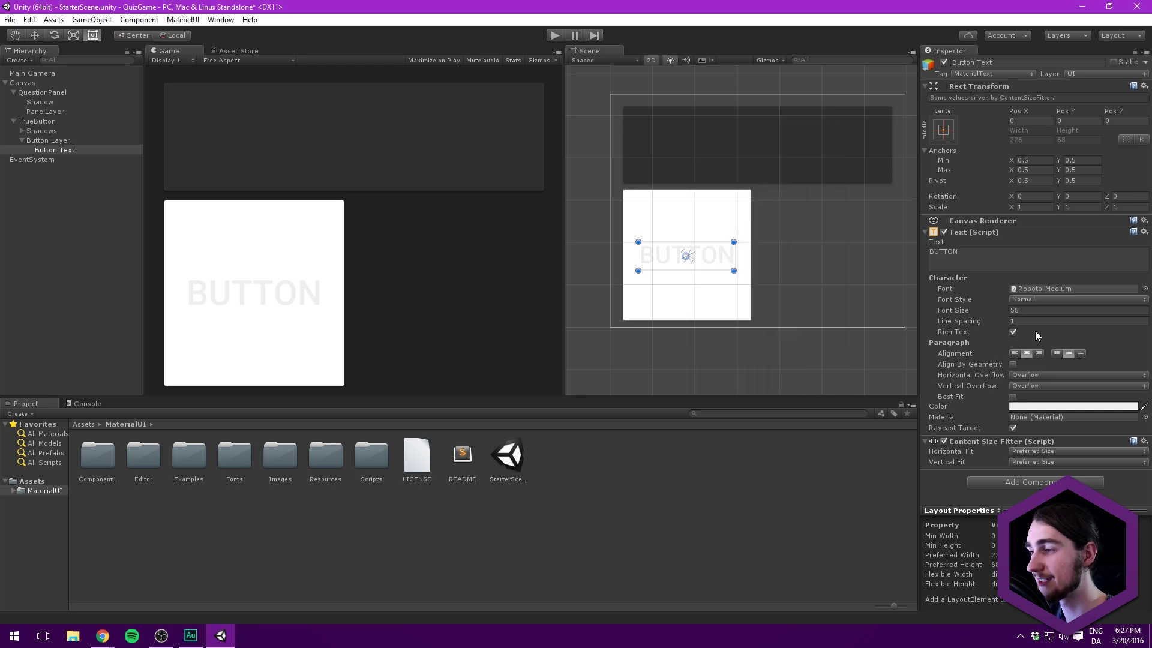
Step: Change the label text to TRUE and raise its font size to 72
scroll(815, 251, "up", 2)
scroll(879, 253, "down", 2)
left_click(966, 255)
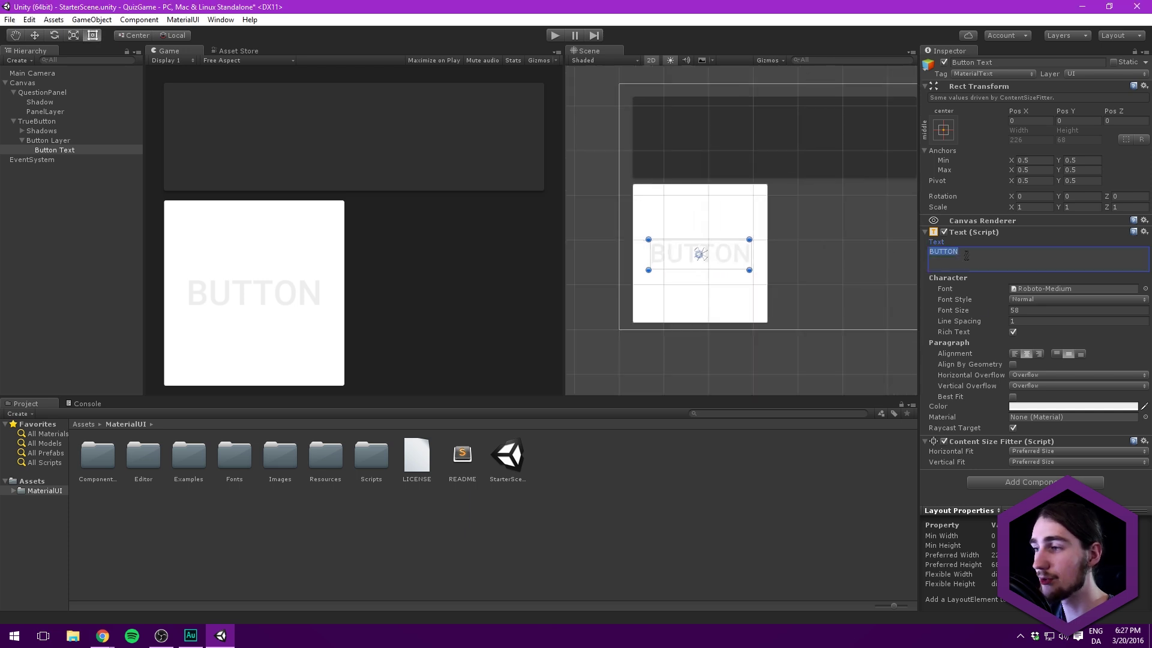
type("TRY")
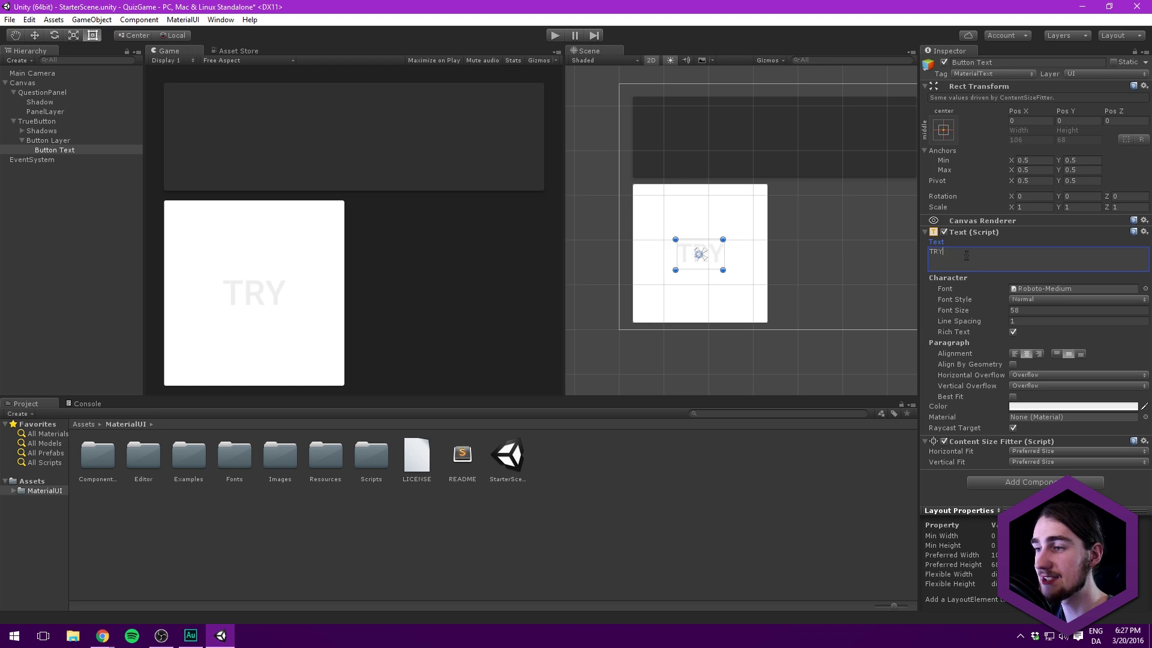
key("BackSpace")
type("YU")
key("BackSpace")
key("BackSpace")
type("UE")
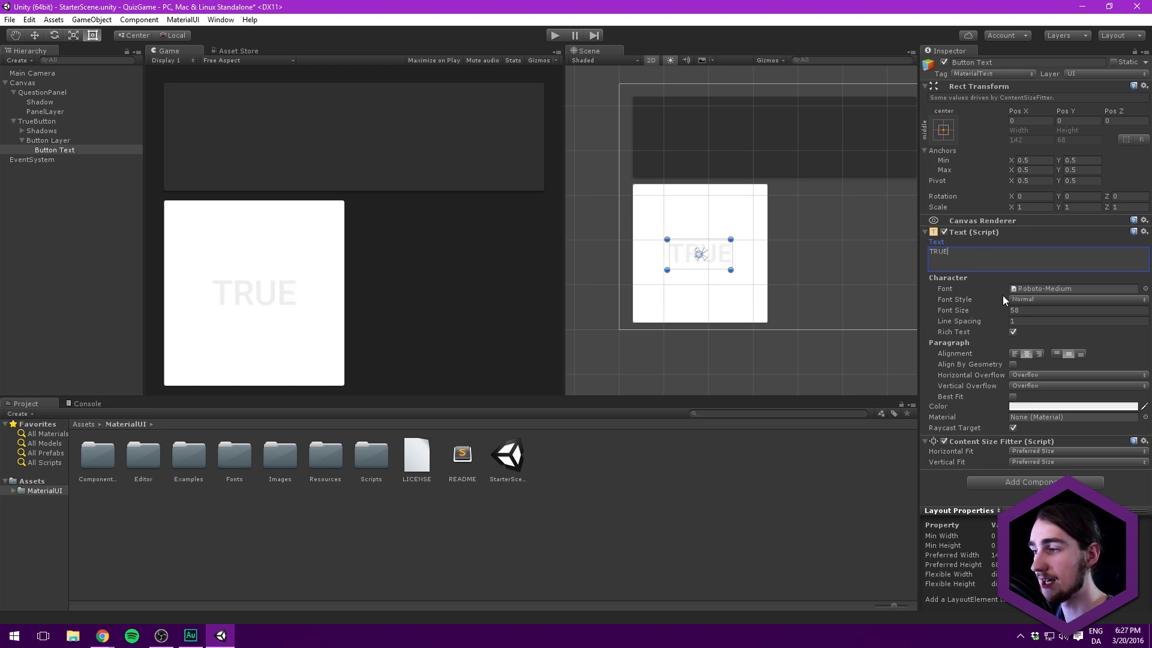
left_click_drag(973, 311, 987, 315)
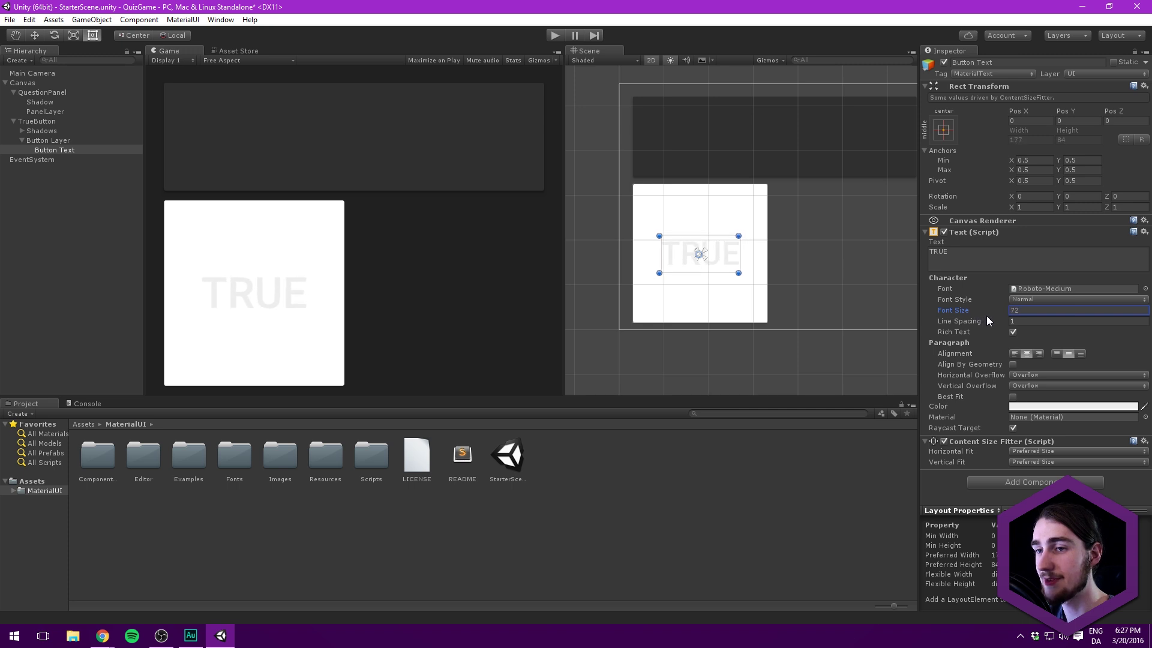
Step: Set the TrueButton's Button Layer image colour to a strong blue
left_click(54, 141)
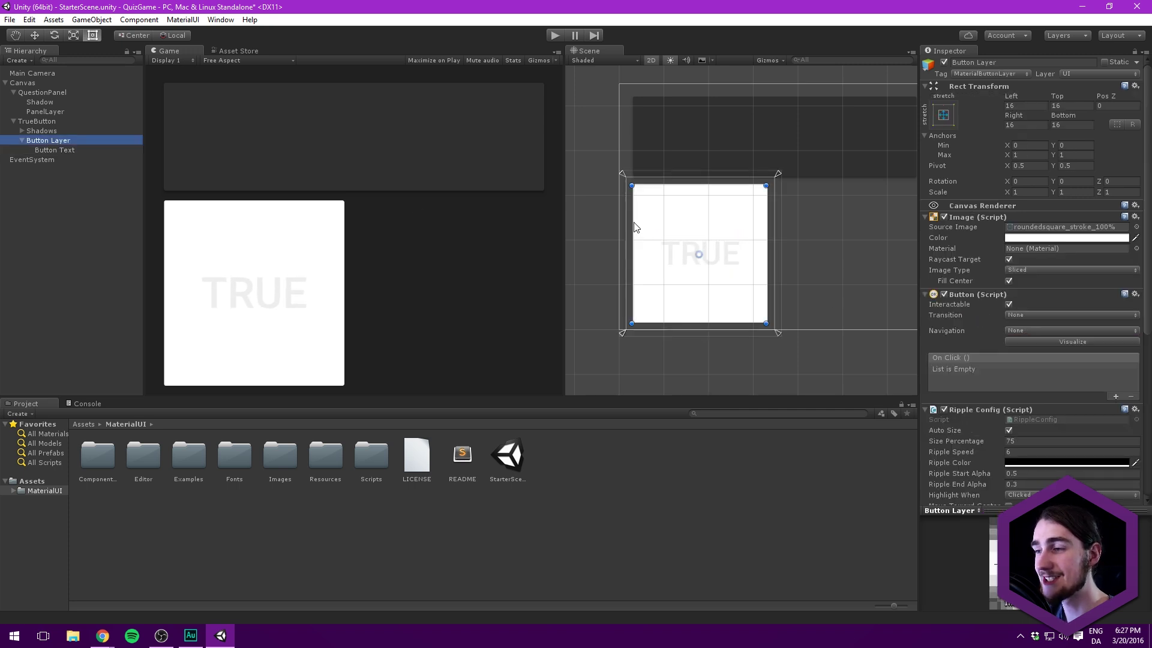
left_click(1041, 237)
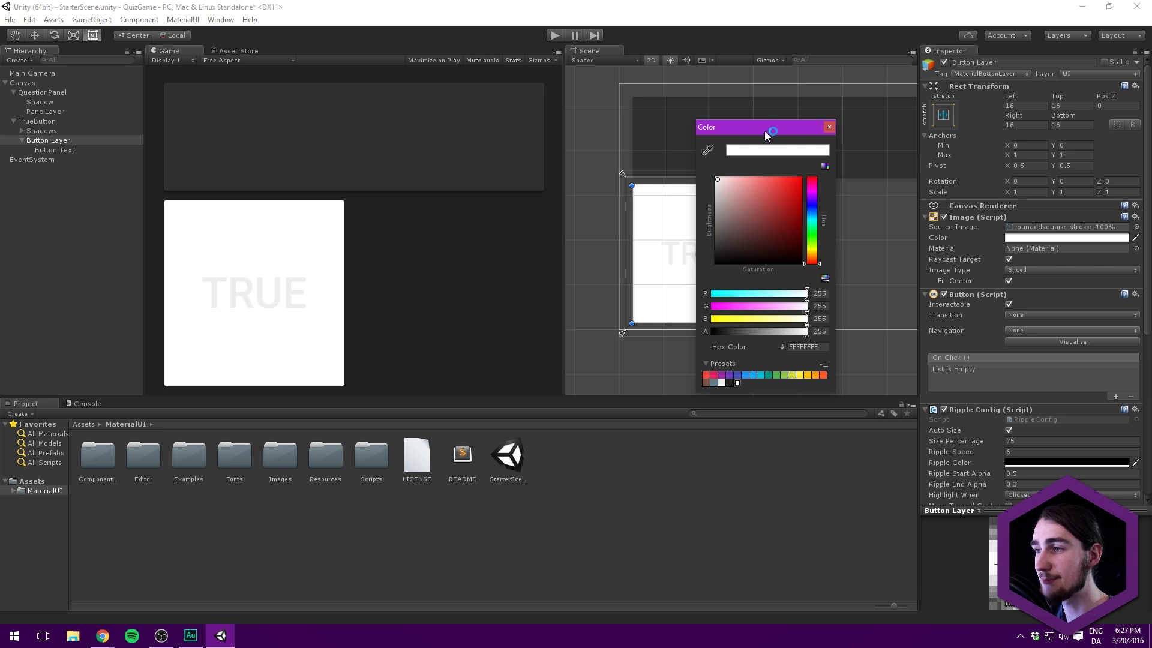
left_click_drag(764, 131, 899, 140)
left_click(947, 218)
left_click(949, 222)
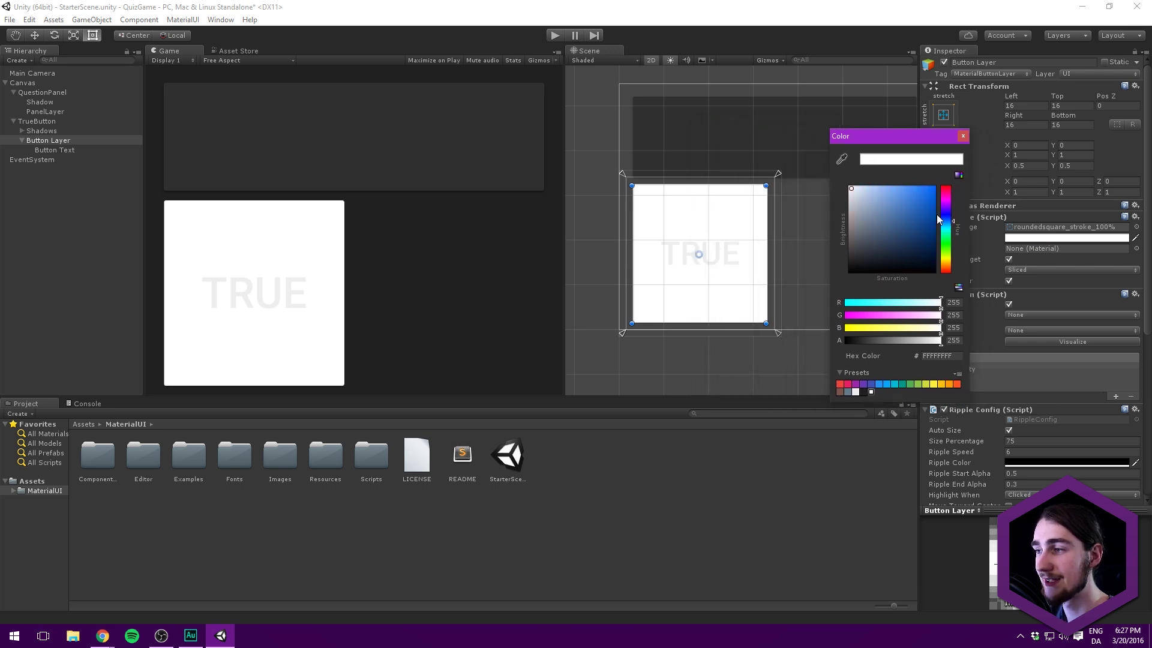
left_click_drag(936, 215, 913, 181)
left_click(963, 136)
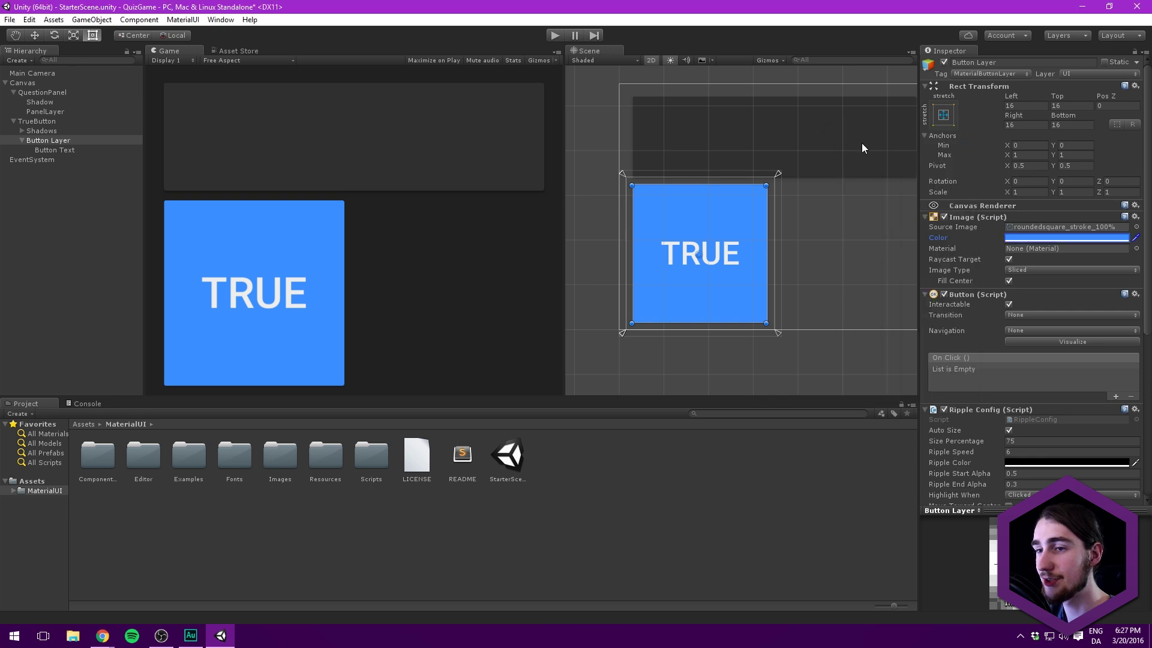
Step: Make the Button Text colour pure white and collapse TrueButton in the Hierarchy
left_click(66, 151)
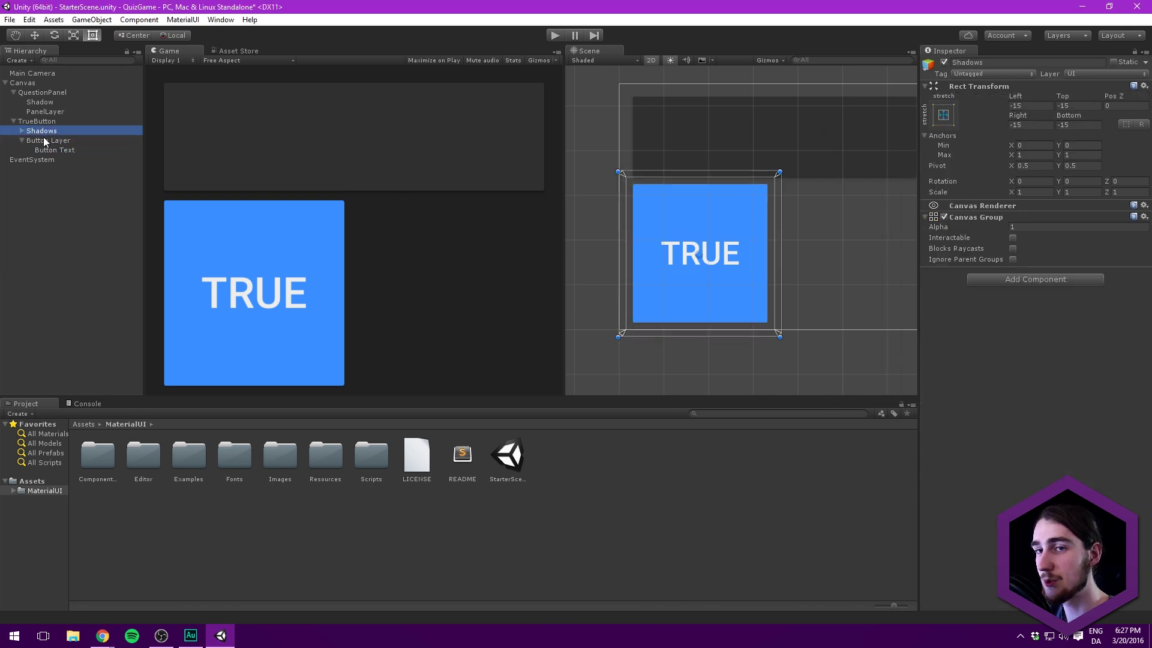
left_click(63, 145)
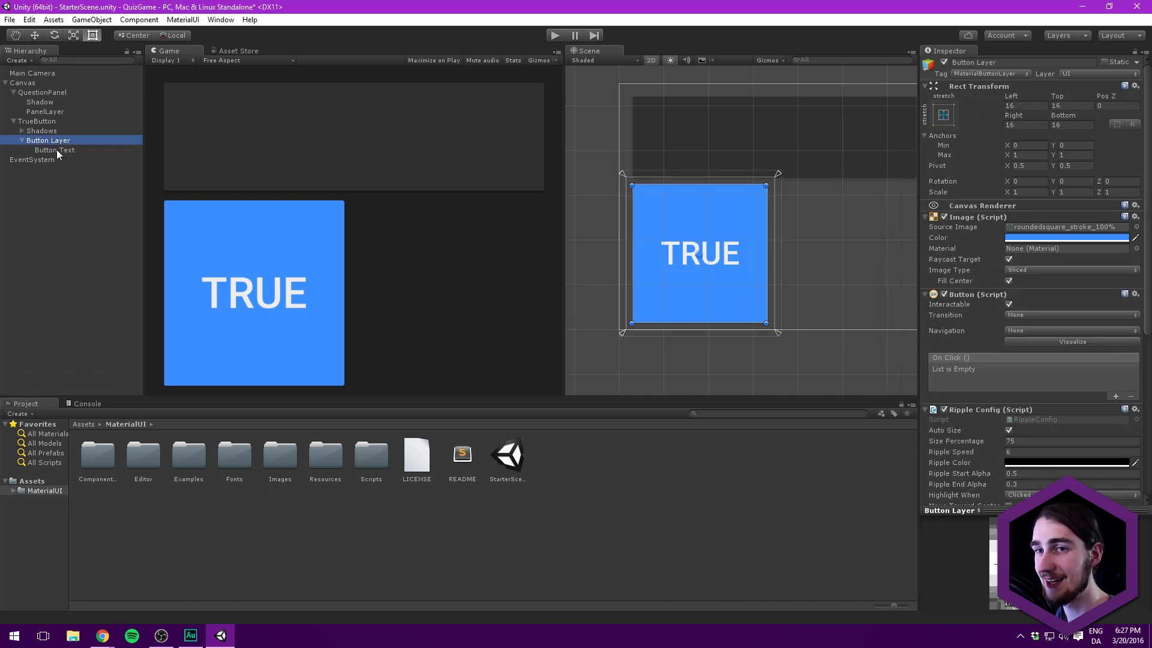
left_click(56, 150)
left_click(1041, 407)
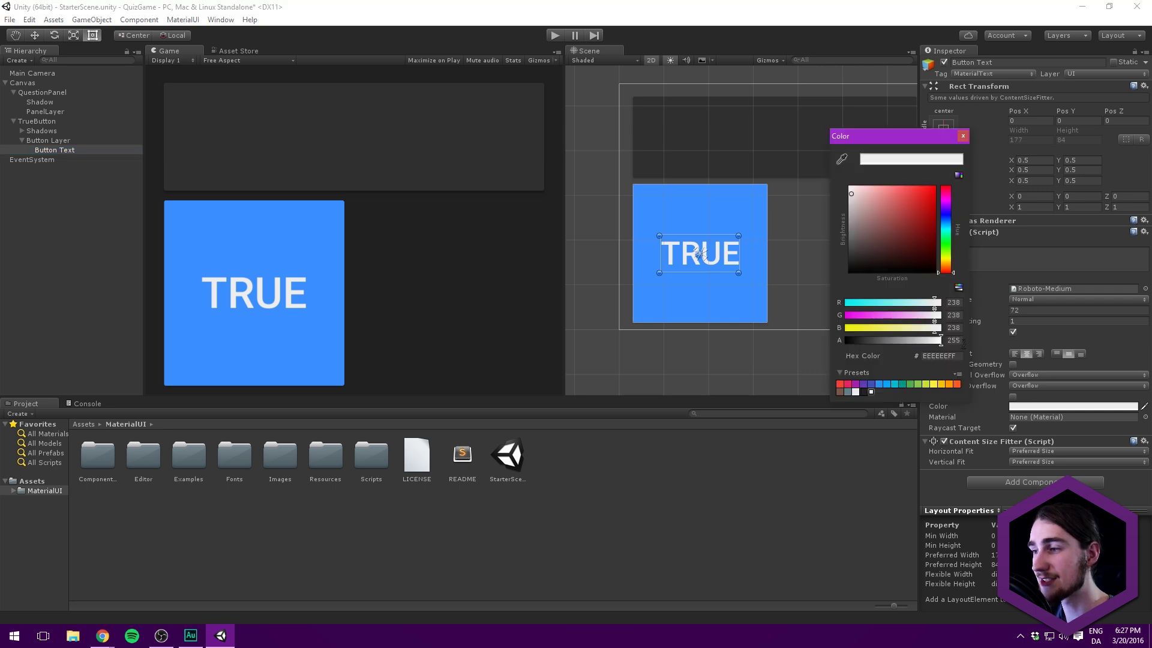
left_click(851, 191)
left_click(963, 137)
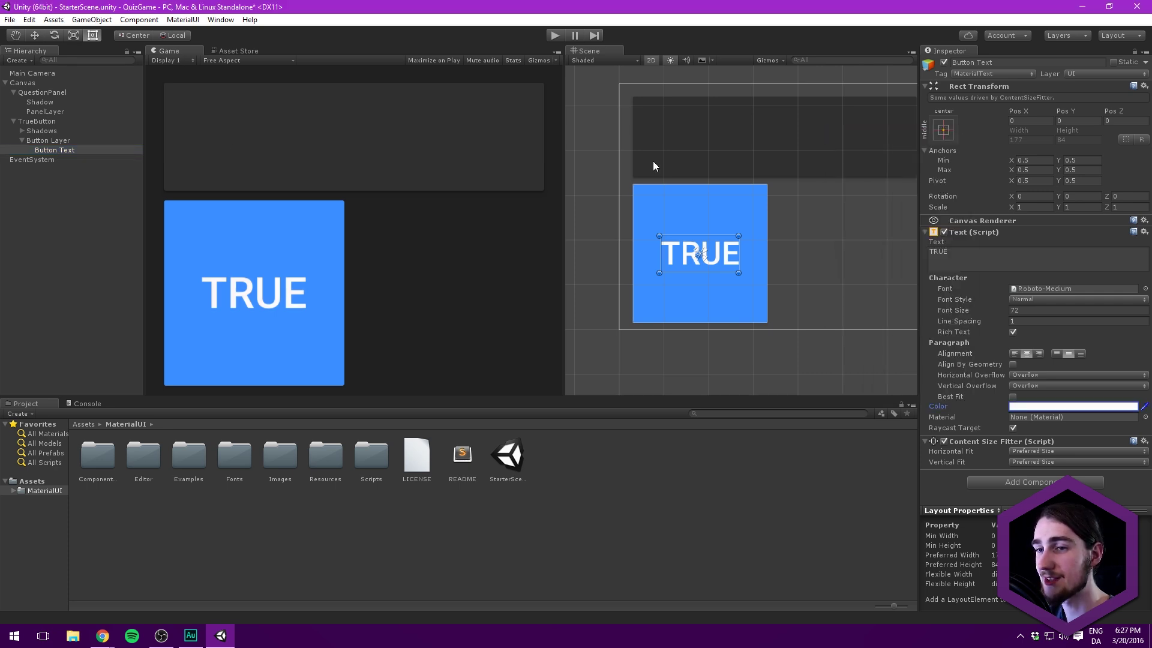
left_click(70, 140)
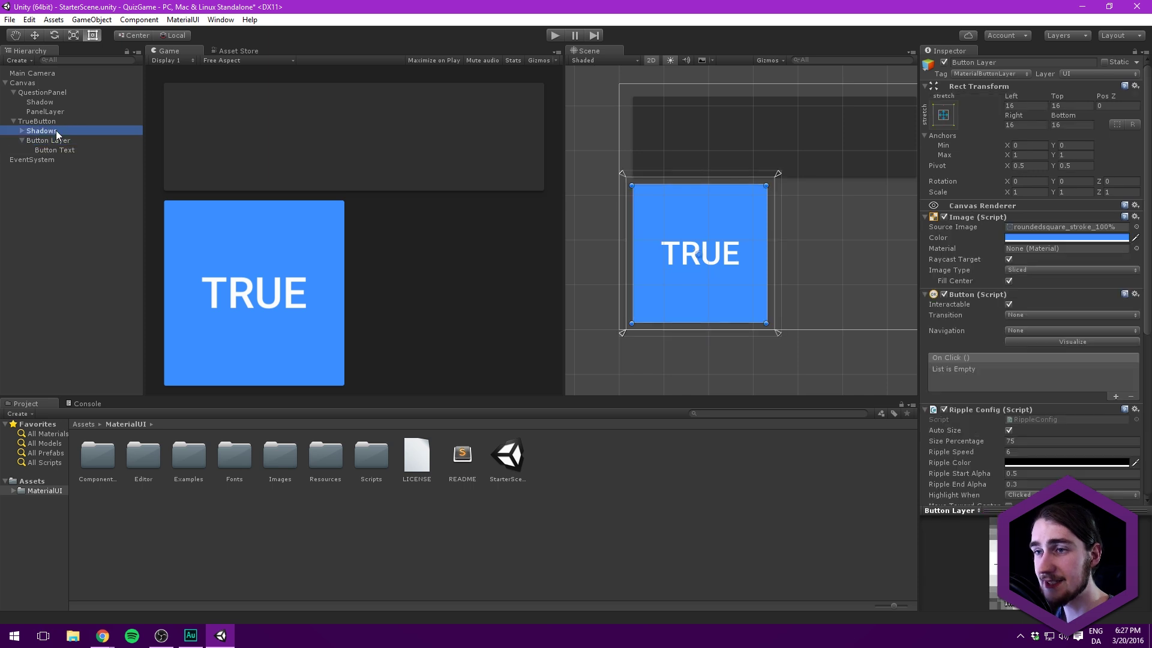
left_click(56, 131)
left_click(45, 122)
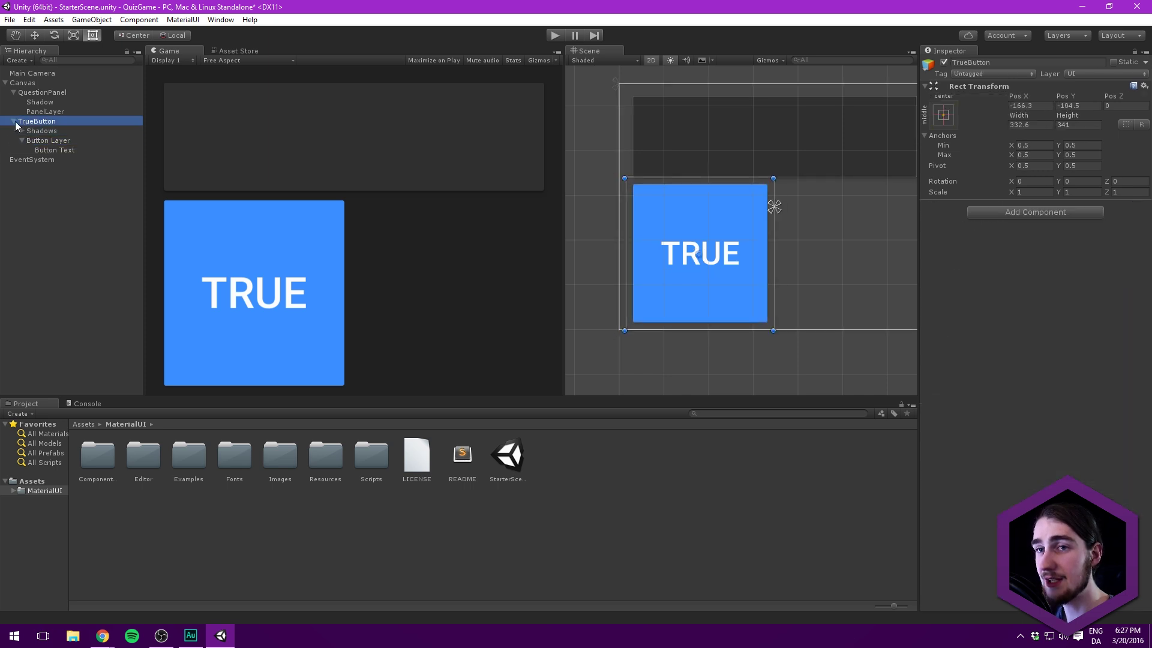
left_click(13, 122)
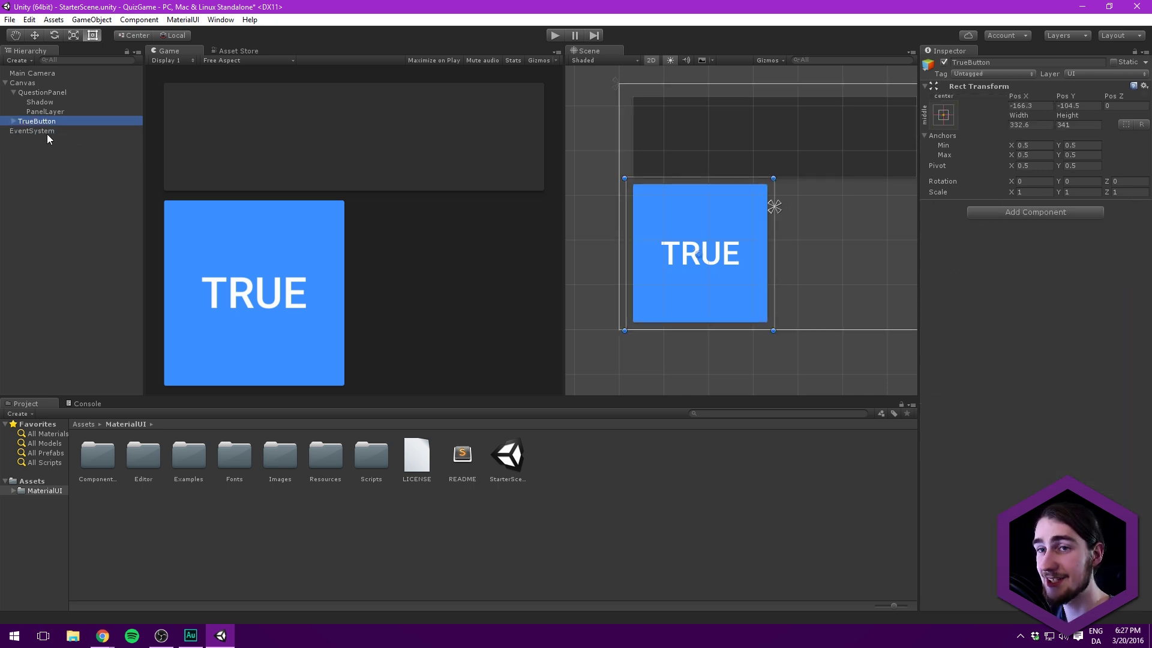
Step: Duplicate TrueButton and move the copy right of the original, to Pos X 166.3
key("ctrl+d")
middle_click_drag(780, 233, 639, 218)
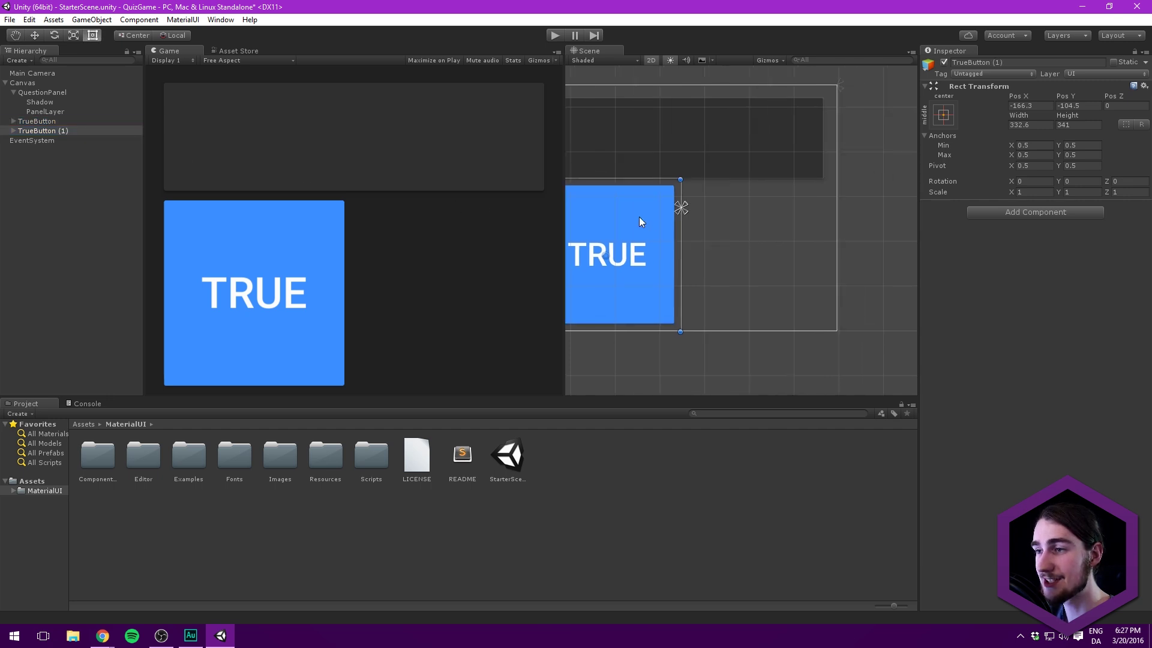
left_click_drag(639, 217, 791, 216)
key("f")
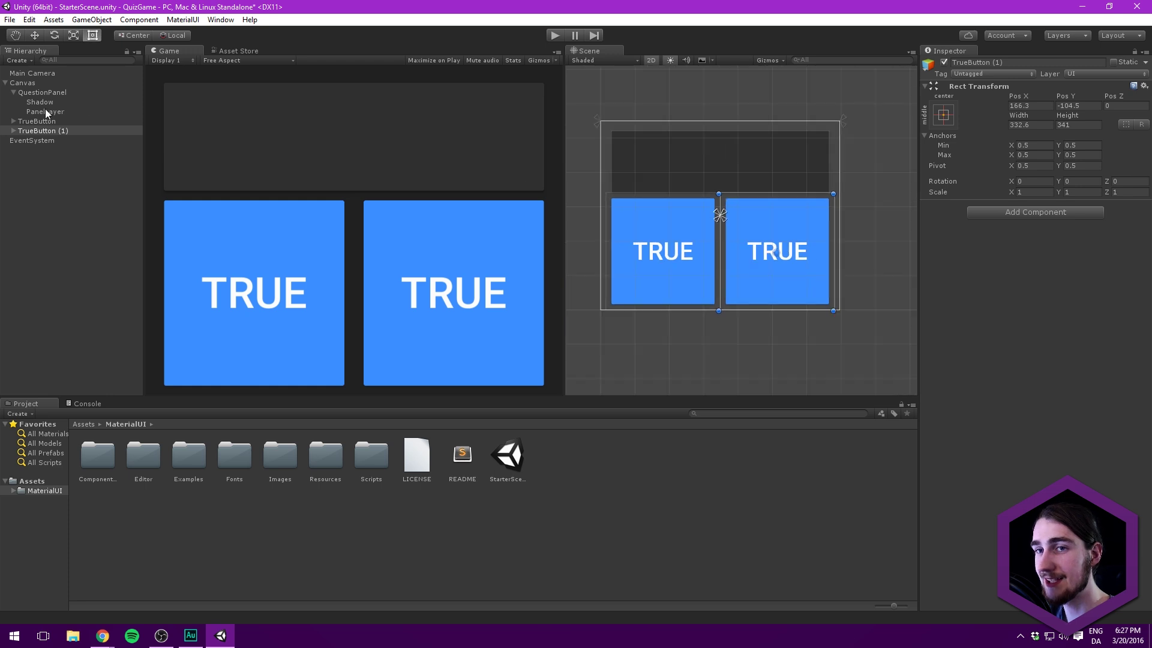
Step: Rename the copy to FalseButton and select its Button Layer
left_click(45, 131)
key("Right")
key("F2")
type("Fa")
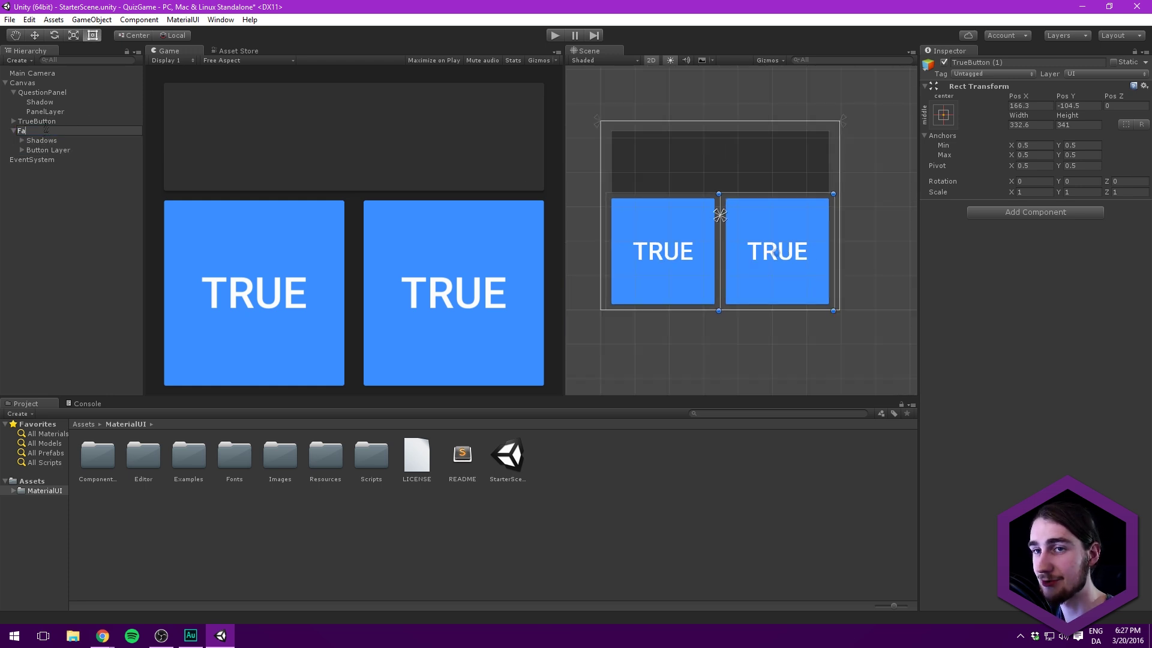
type("lseButton")
key("Return")
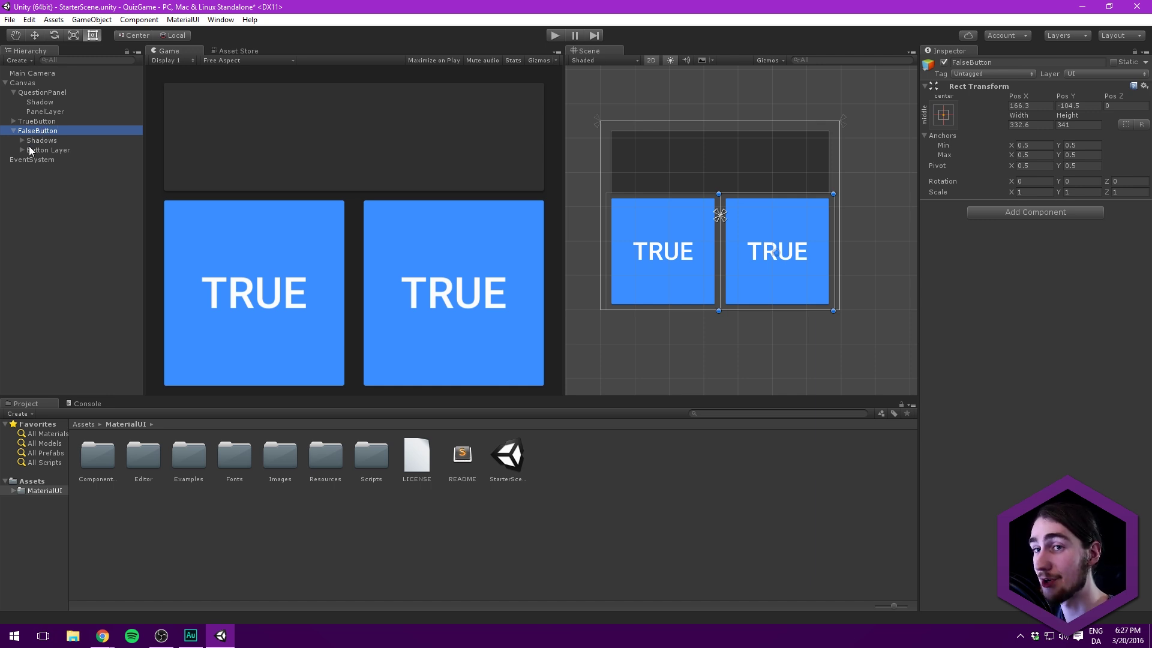
left_click(24, 150)
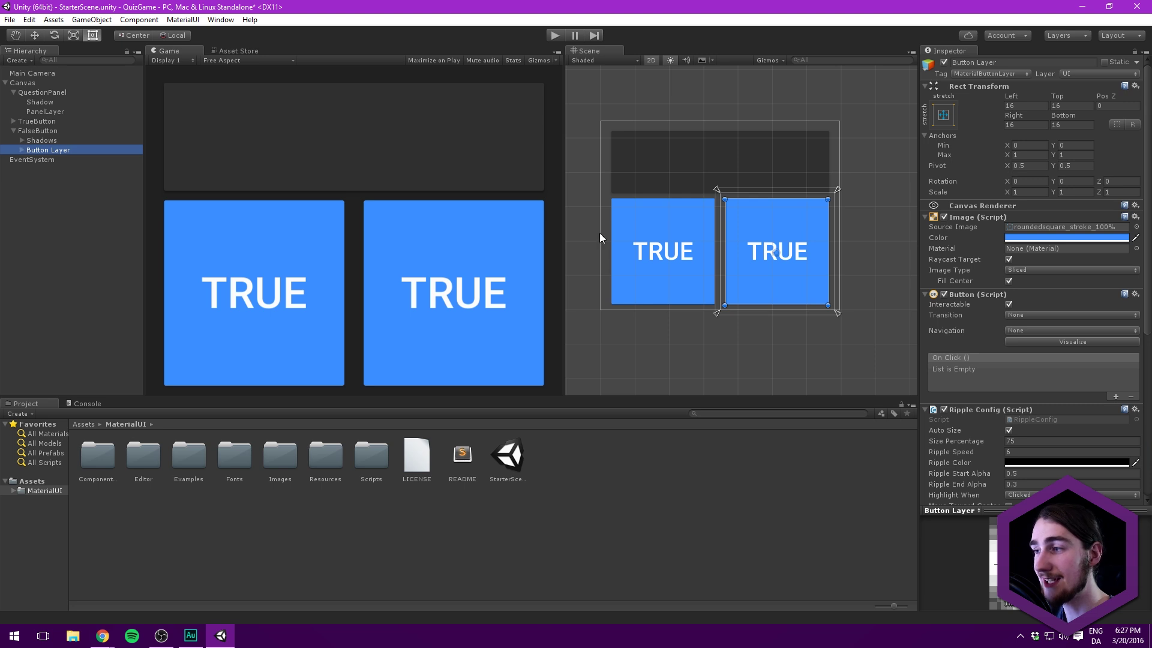
Step: Change FalseButton's Button Layer colour from blue to saturated red #FF3232
left_click(1067, 238)
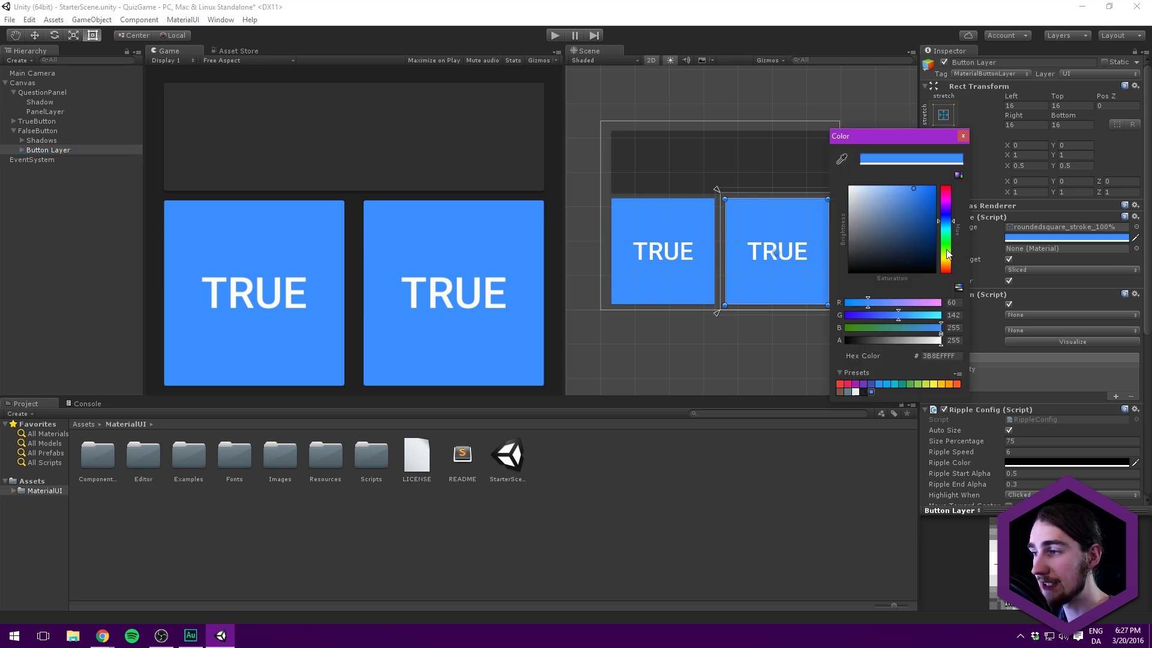
left_click_drag(947, 253, 947, 297)
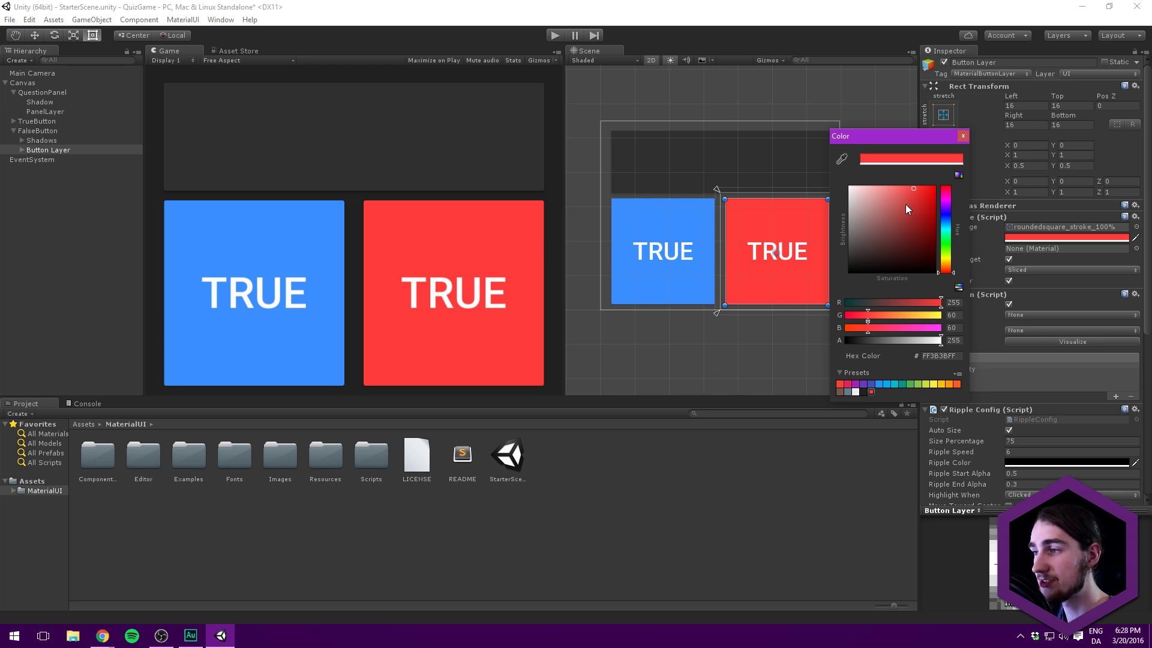
left_click(917, 188)
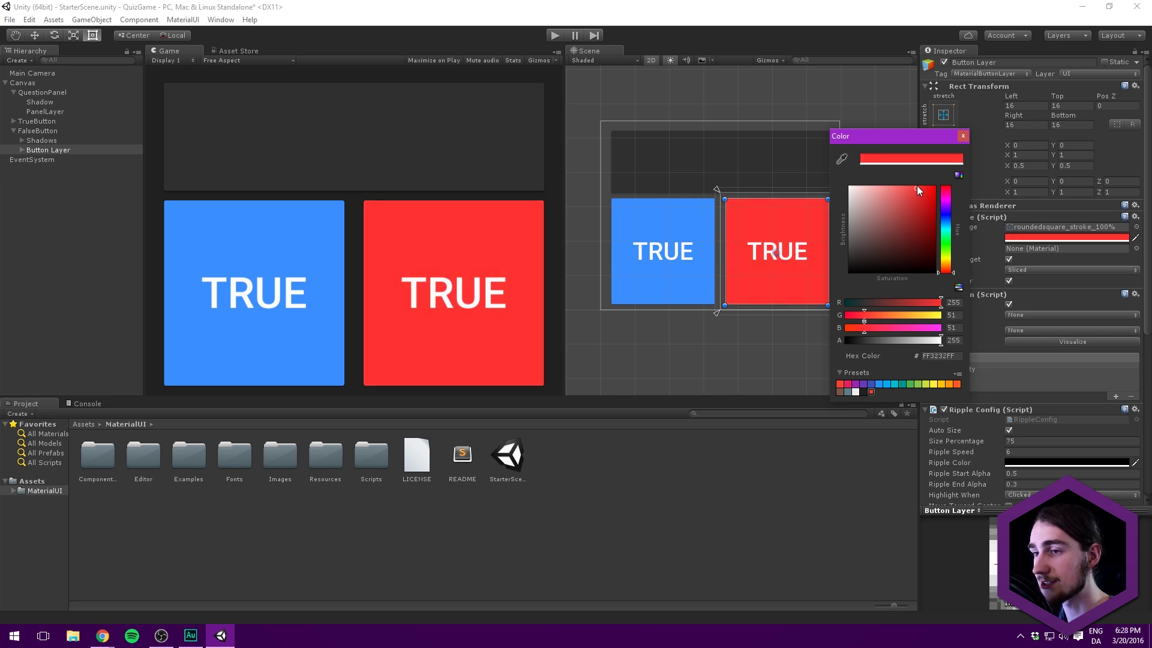
left_click(963, 136)
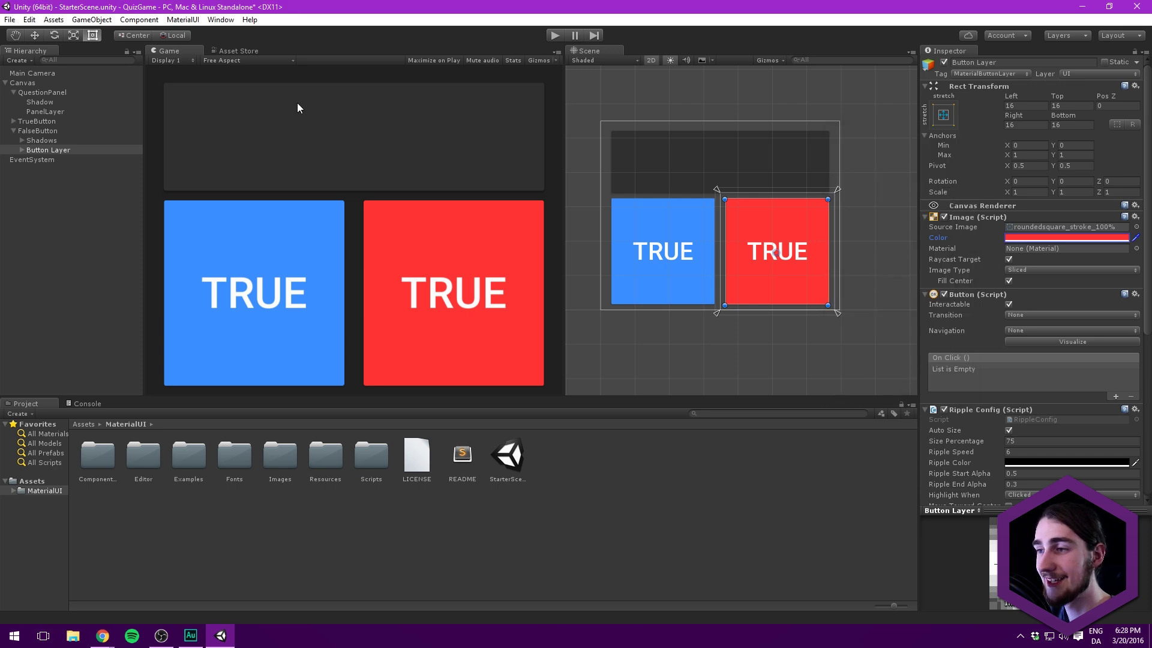
Step: Replace the red button's Button Text label TRUE with FALSE
left_click(22, 149)
left_click(59, 160)
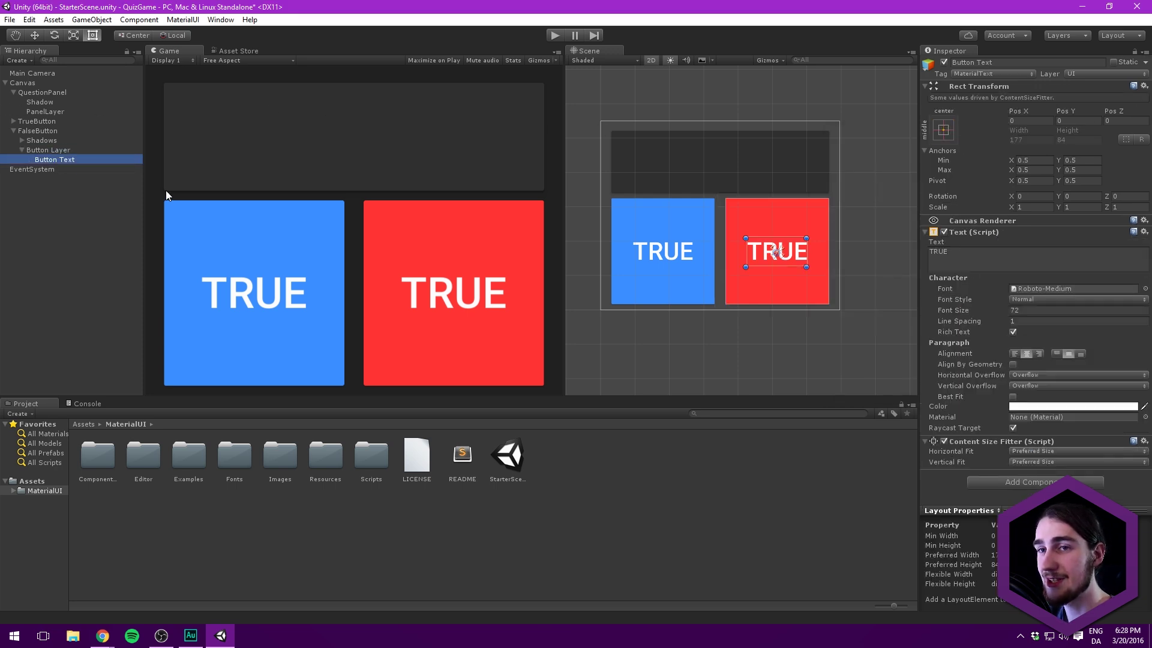
left_click(1023, 264)
type("F")
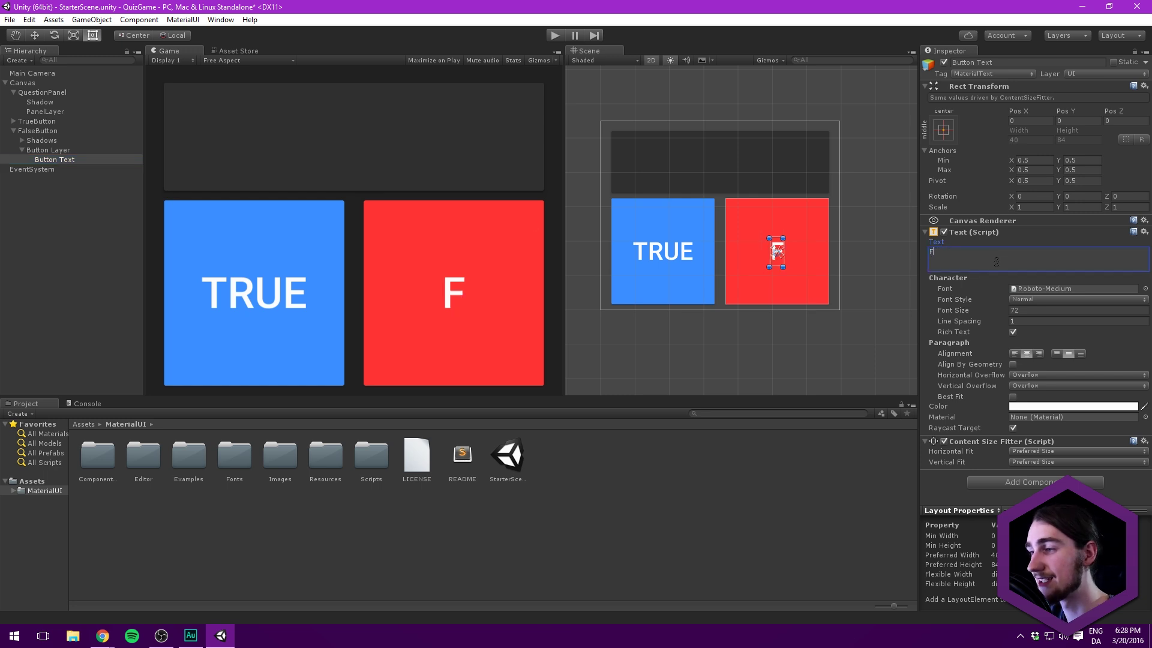
type("ALSE")
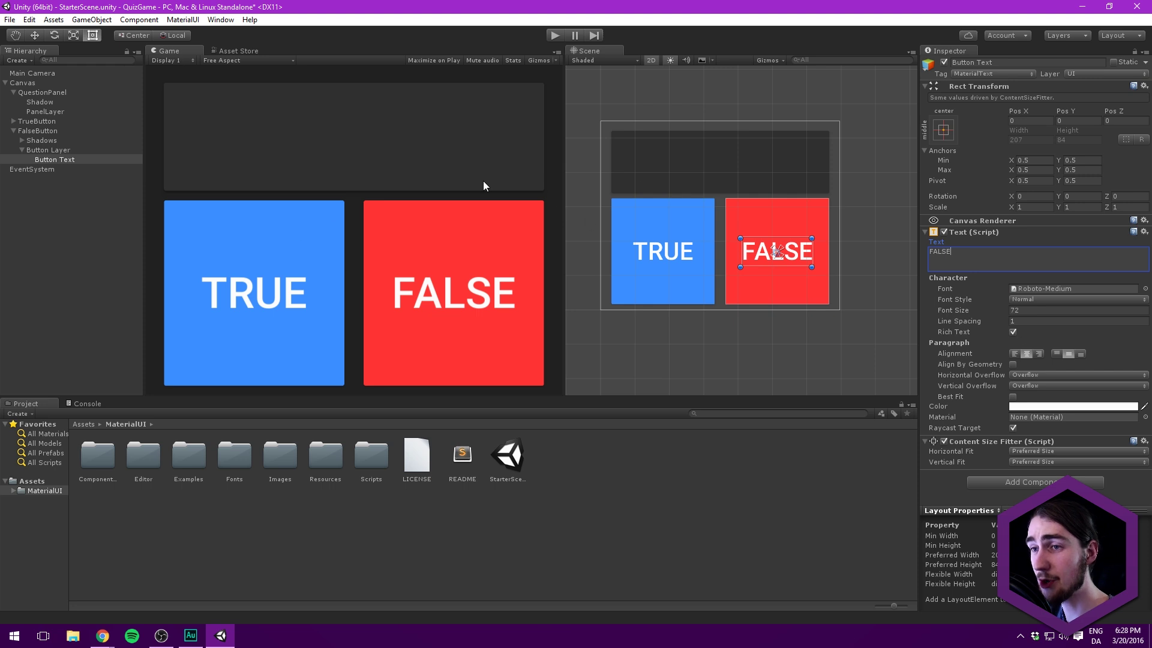
mouse_move(722, 186)
middle_mouse_down()
mouse_move(743, 197)
mouse_move(718, 202)
middle_mouse_up()
scroll(743, 197, "up", 3)
scroll(684, 193, "down", 2)
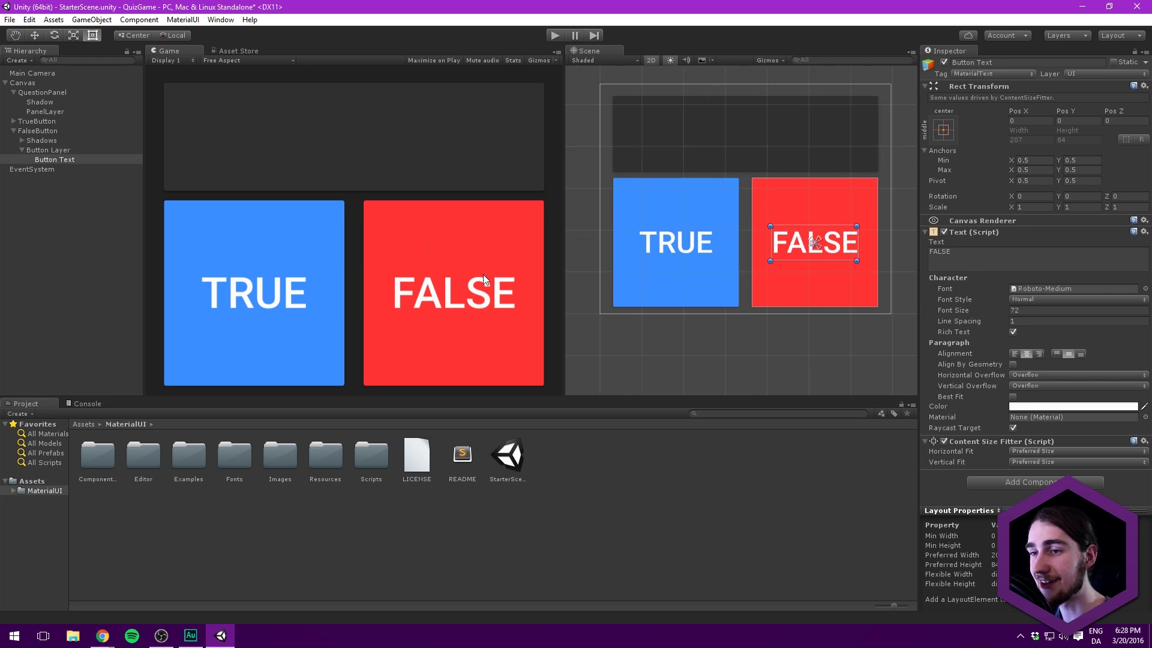
left_click(53, 151)
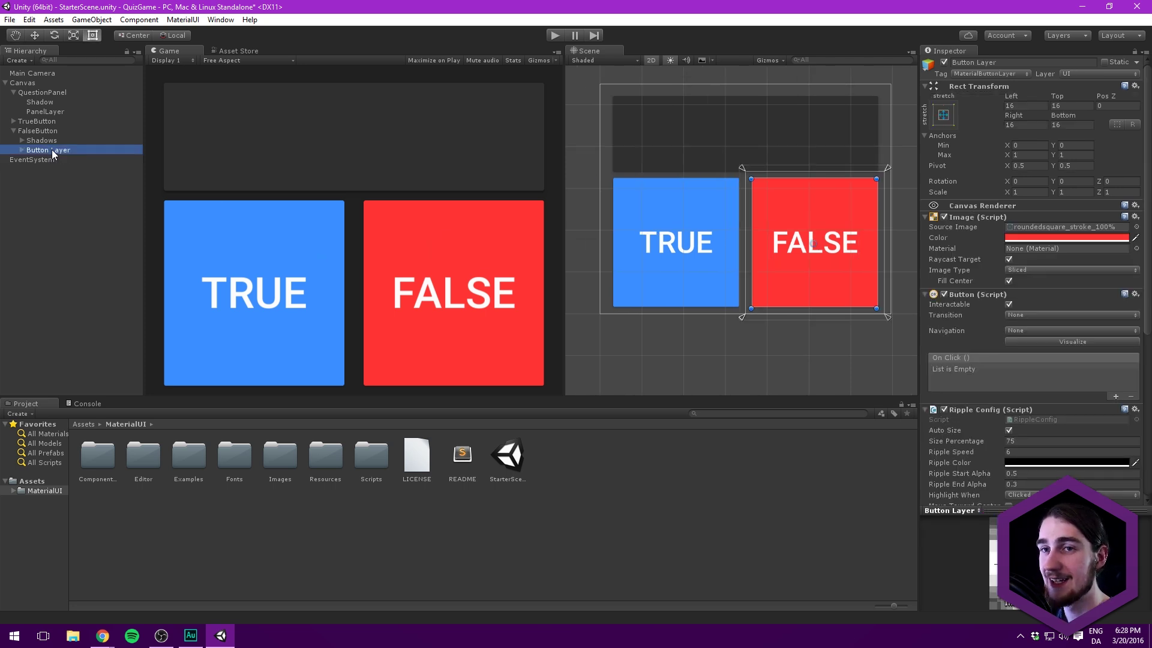
key("Left")
key("Left")
key("Left")
key("Up")
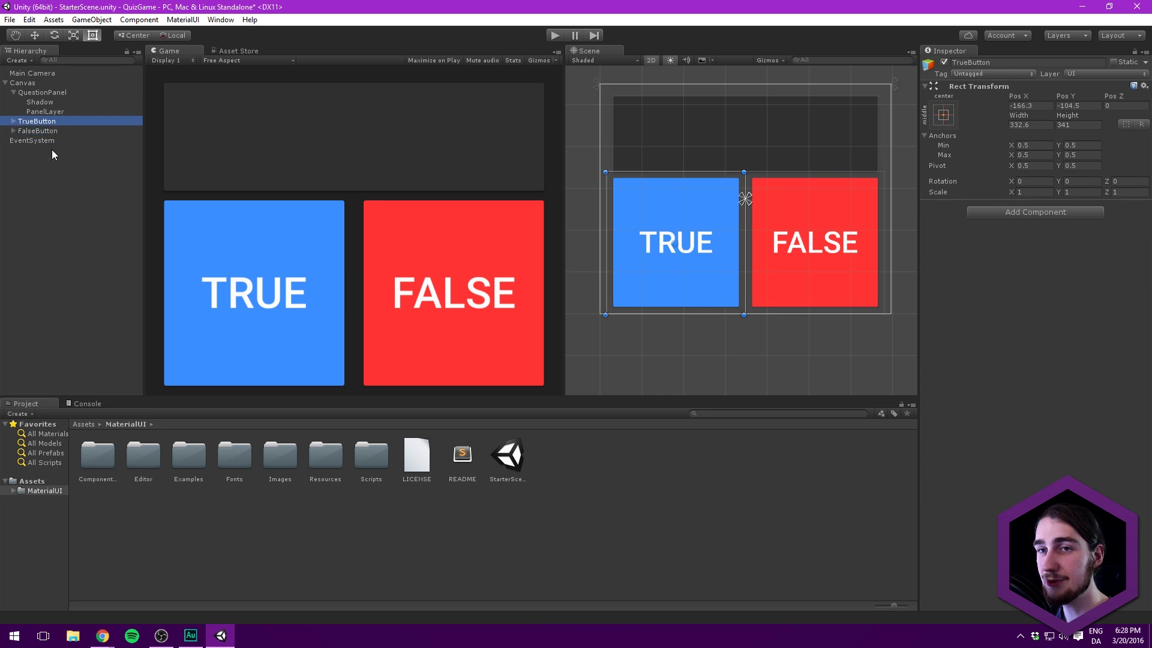
scroll(781, 206, "down", 2)
middle_click_drag(781, 206, 739, 178)
scroll(780, 162, "up", 4)
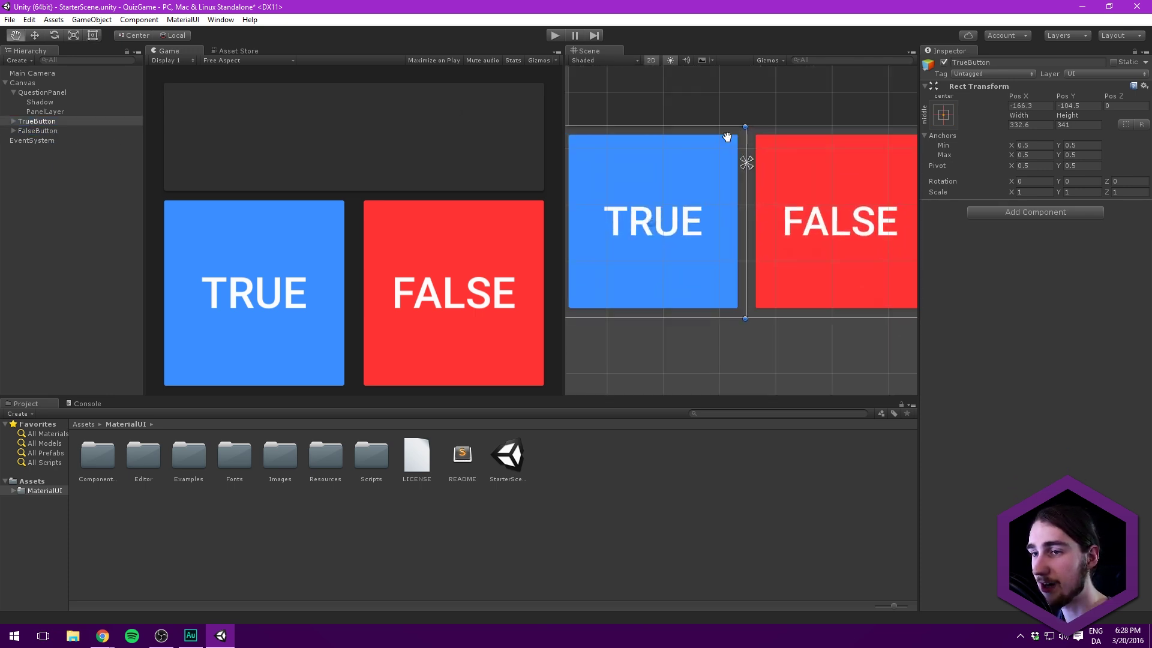
middle_click_drag(774, 110, 747, 147)
scroll(748, 149, "up", 1)
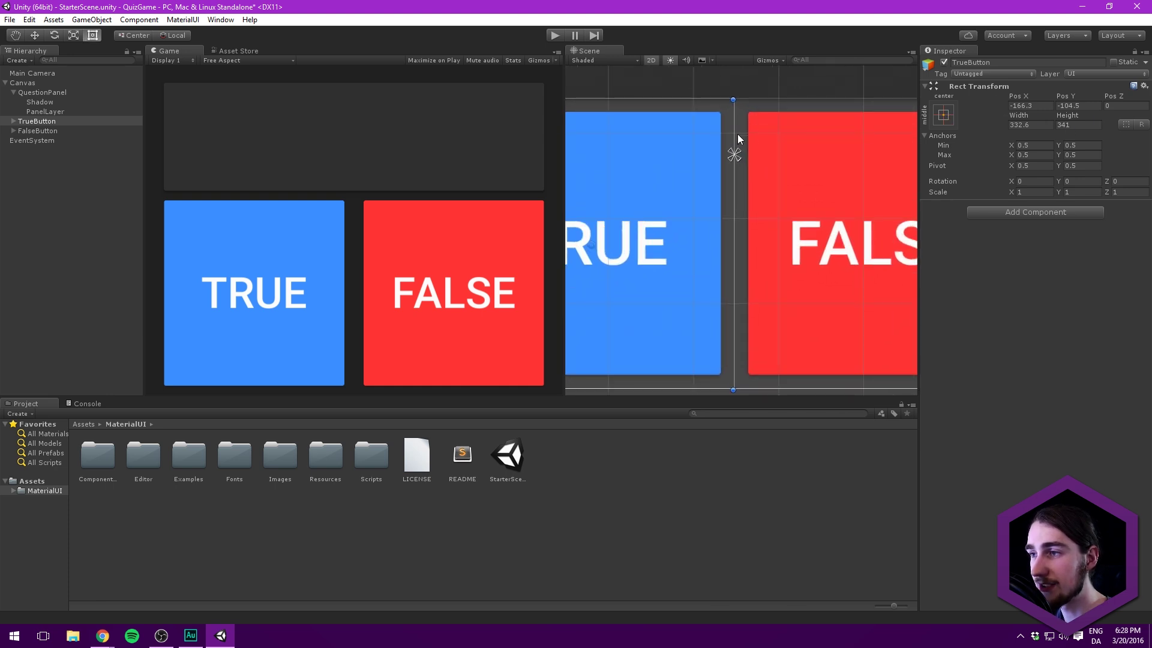
scroll(736, 138, "down", 4)
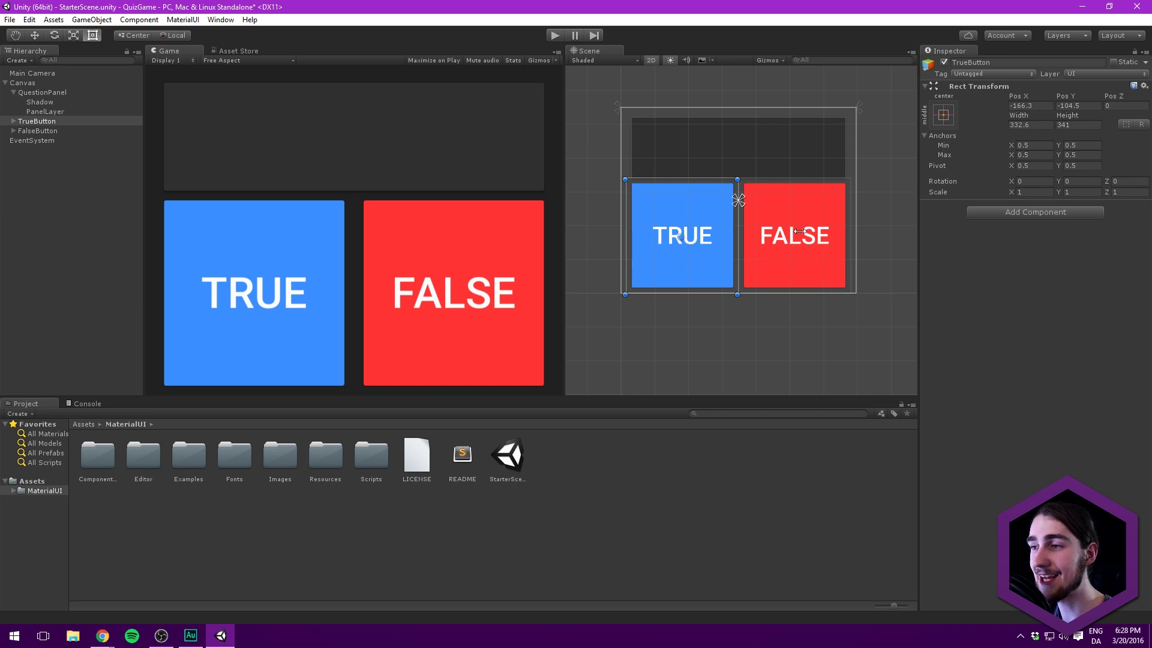
Step: Set both TrueButton and FalseButton to the stretch-center anchor preset, then enlarge the Project panel
left_click(53, 118)
left_click(55, 127, "shift")
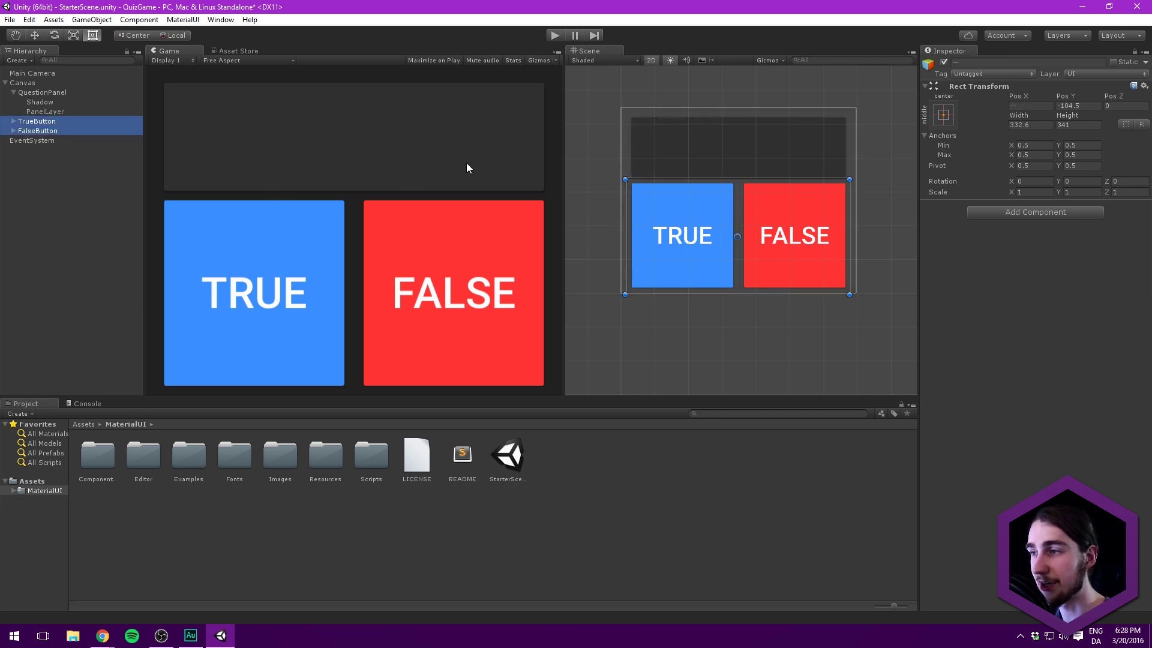
left_click(943, 114)
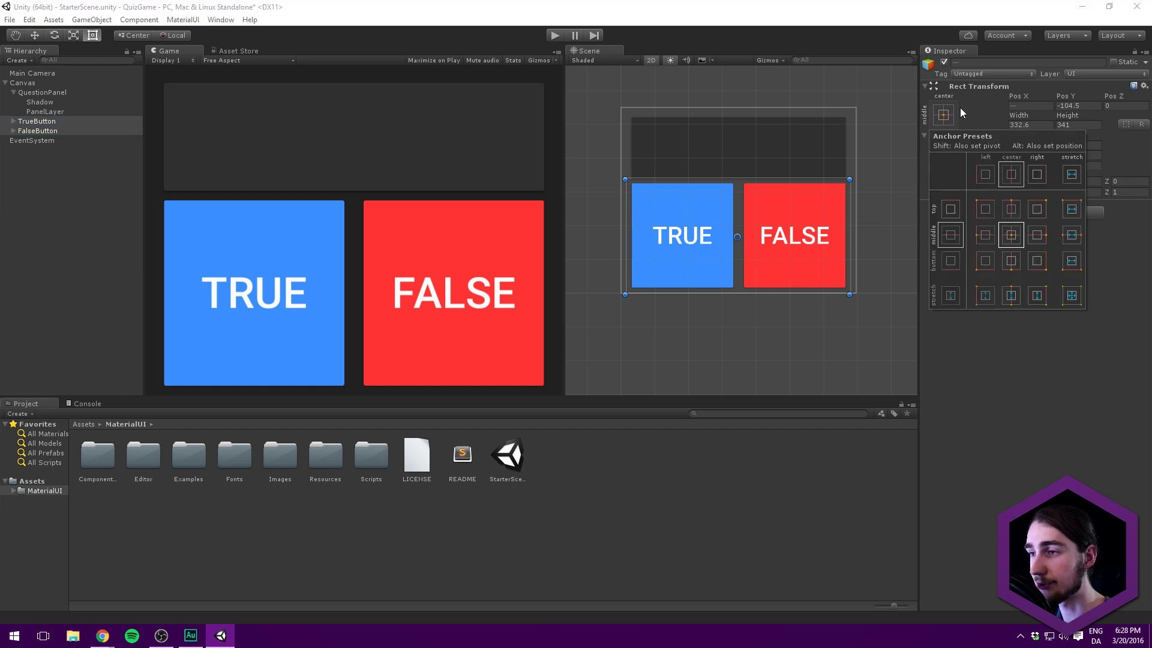
left_click(960, 107)
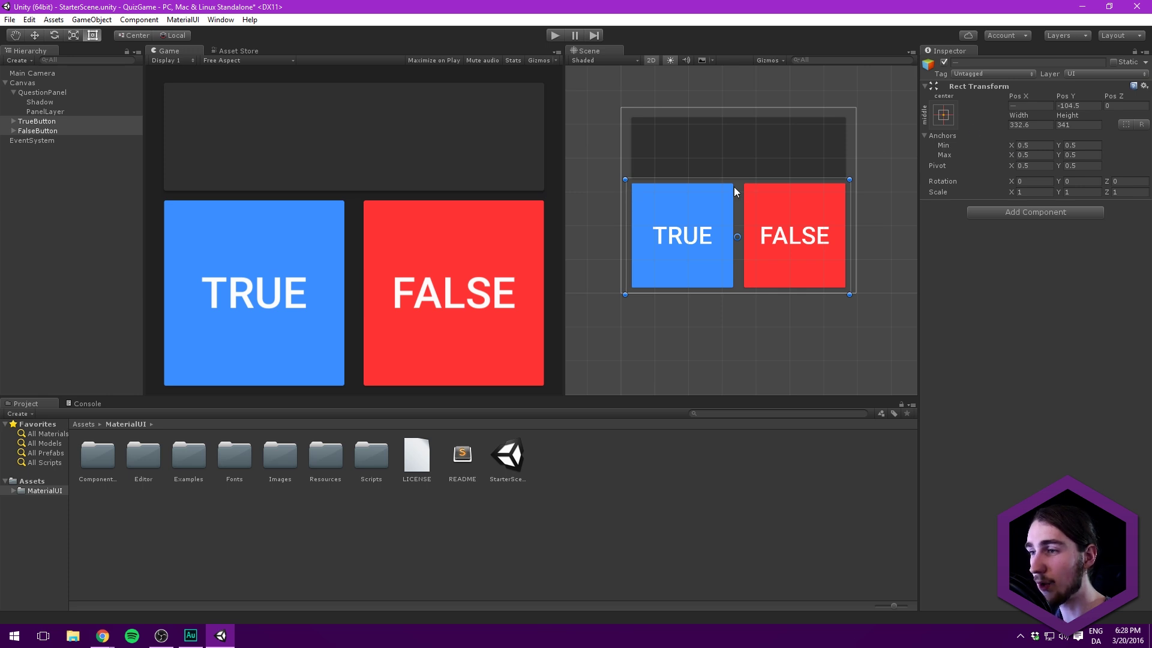
middle_click_drag(733, 186, 772, 165)
scroll(753, 193, "up", 2)
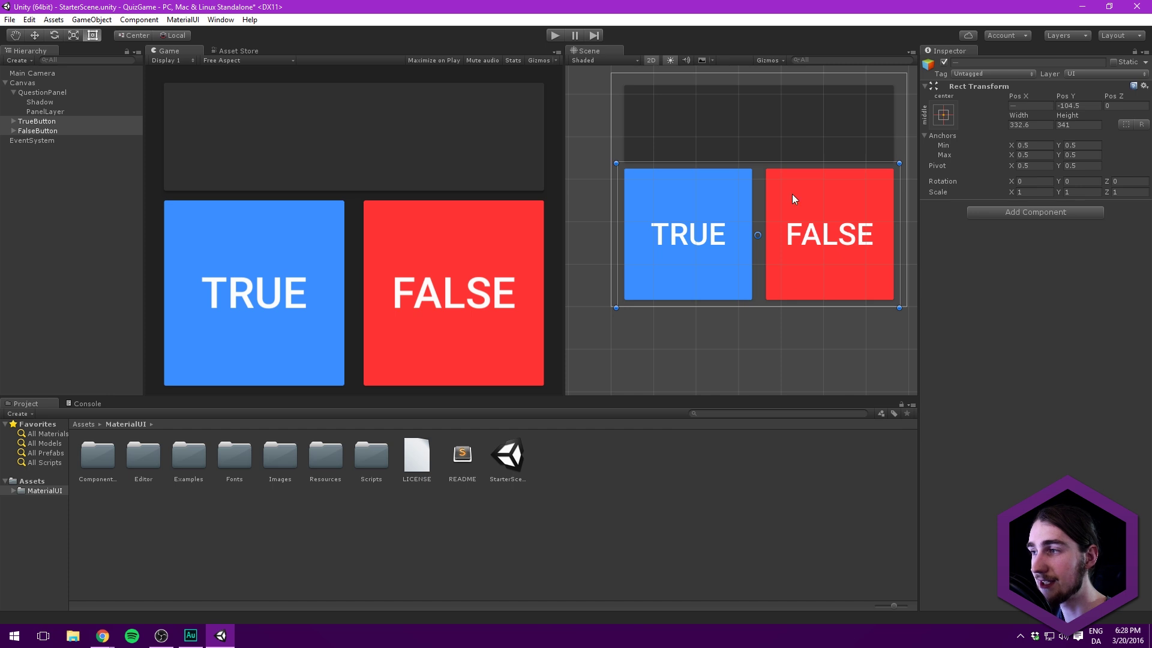
middle_click_drag(793, 199, 764, 203)
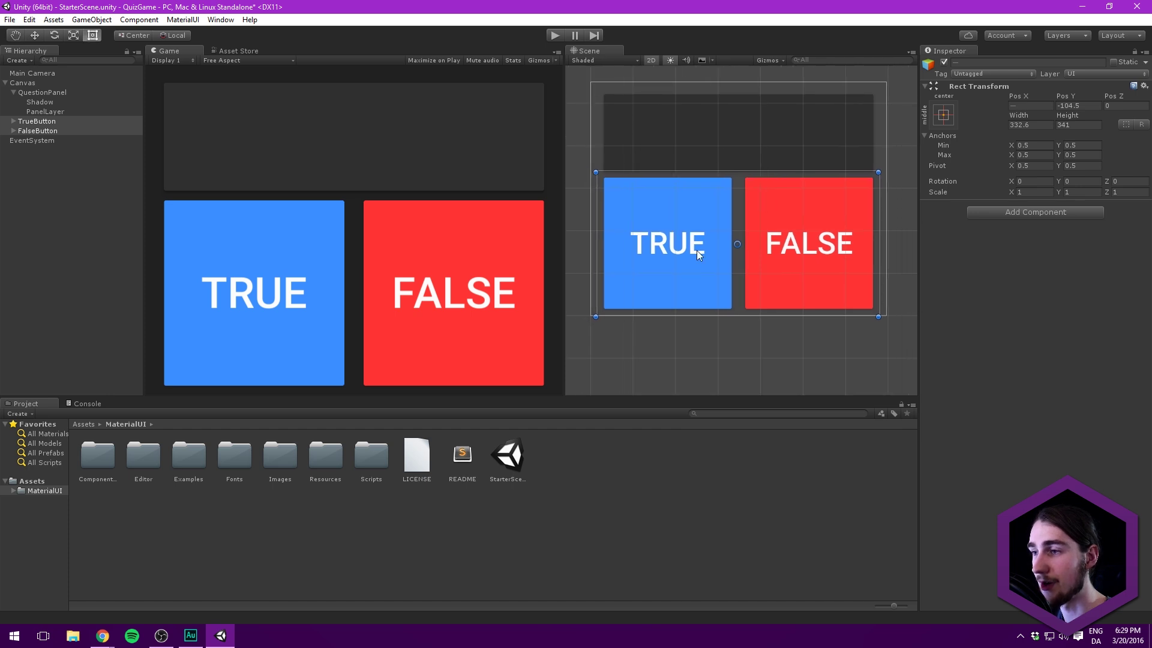
left_click(944, 114)
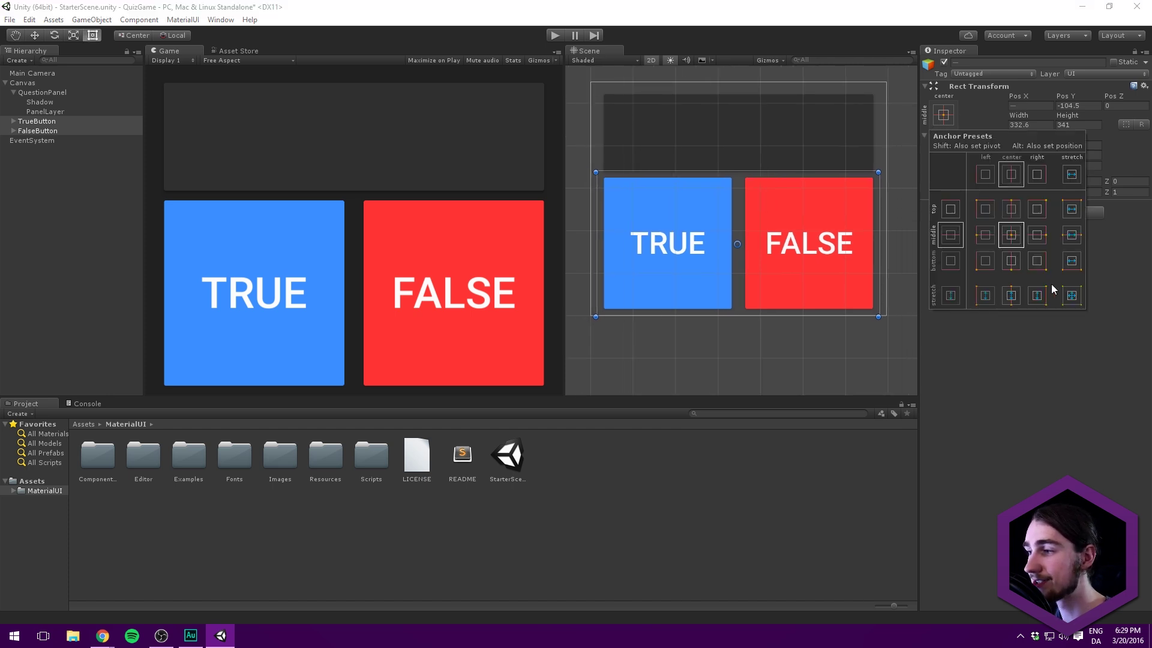
left_click(1013, 300)
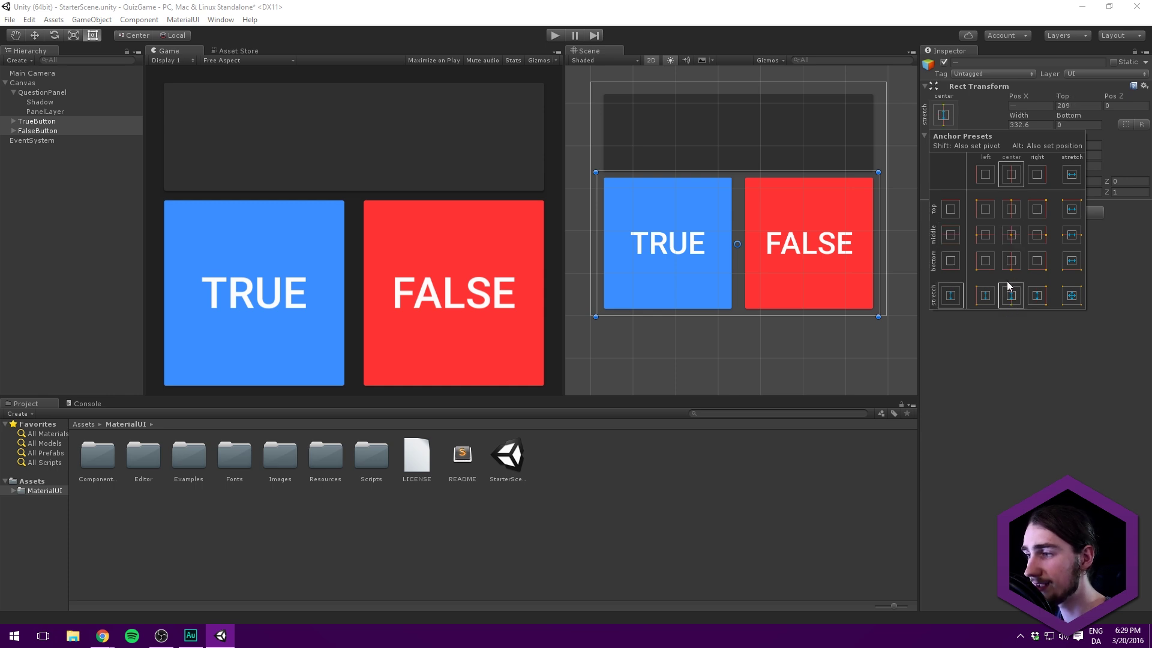
left_click(993, 370)
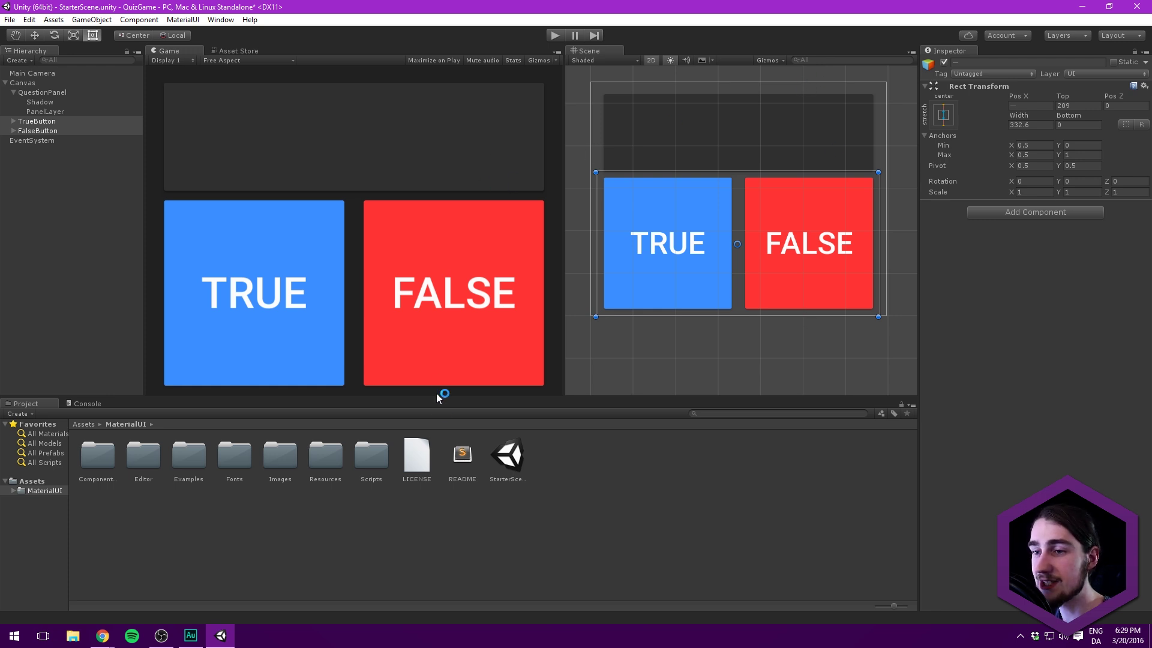
mouse_move(446, 395)
left_mouse_down()
mouse_move(453, 335)
mouse_move(453, 414)
mouse_move(455, 379)
left_mouse_up()
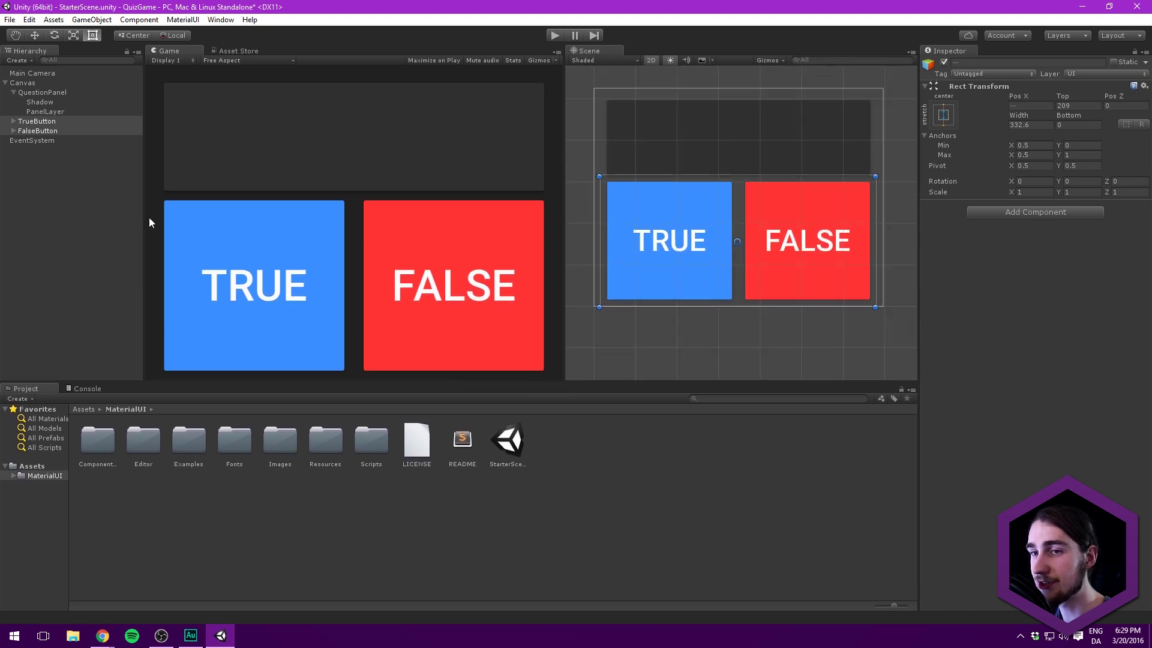
Step: Drag TrueButton's anchors so they span the panel's left half (X 0–0.5)
left_click(41, 131)
left_click(46, 121)
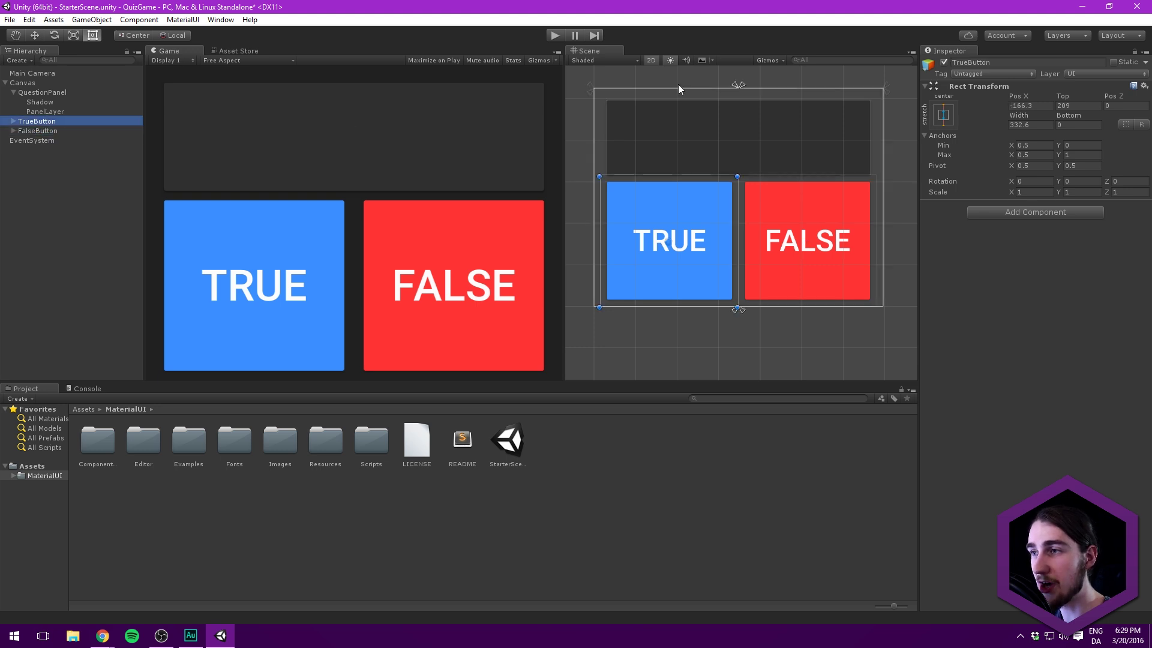
left_click(735, 87)
left_click(726, 87)
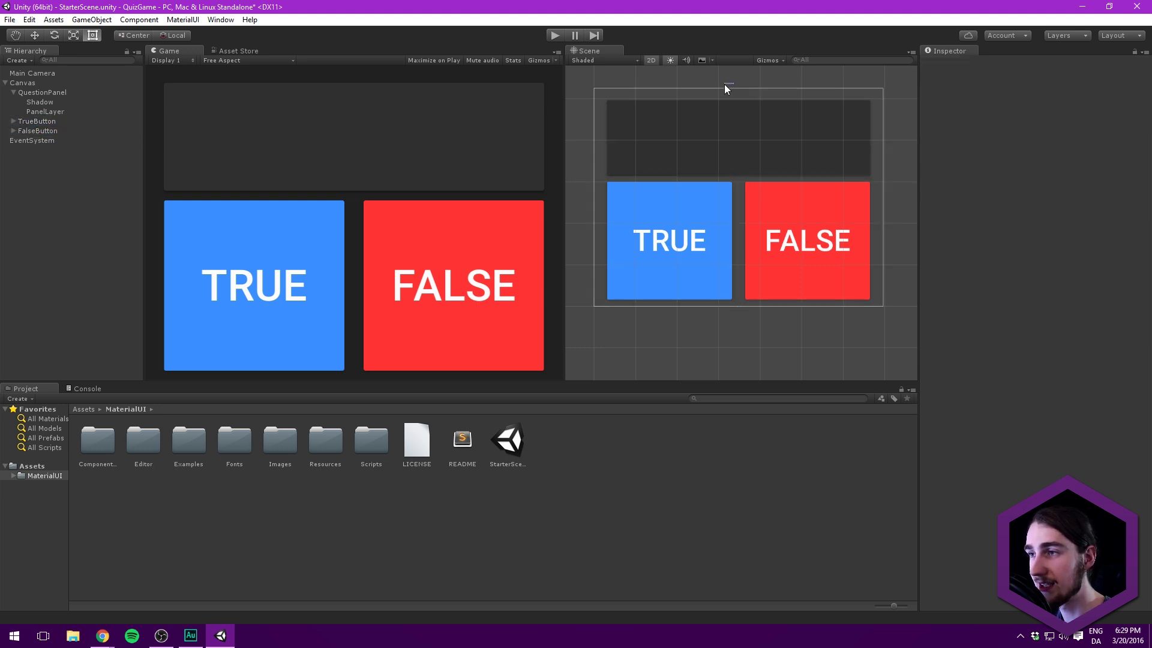
left_click(102, 122)
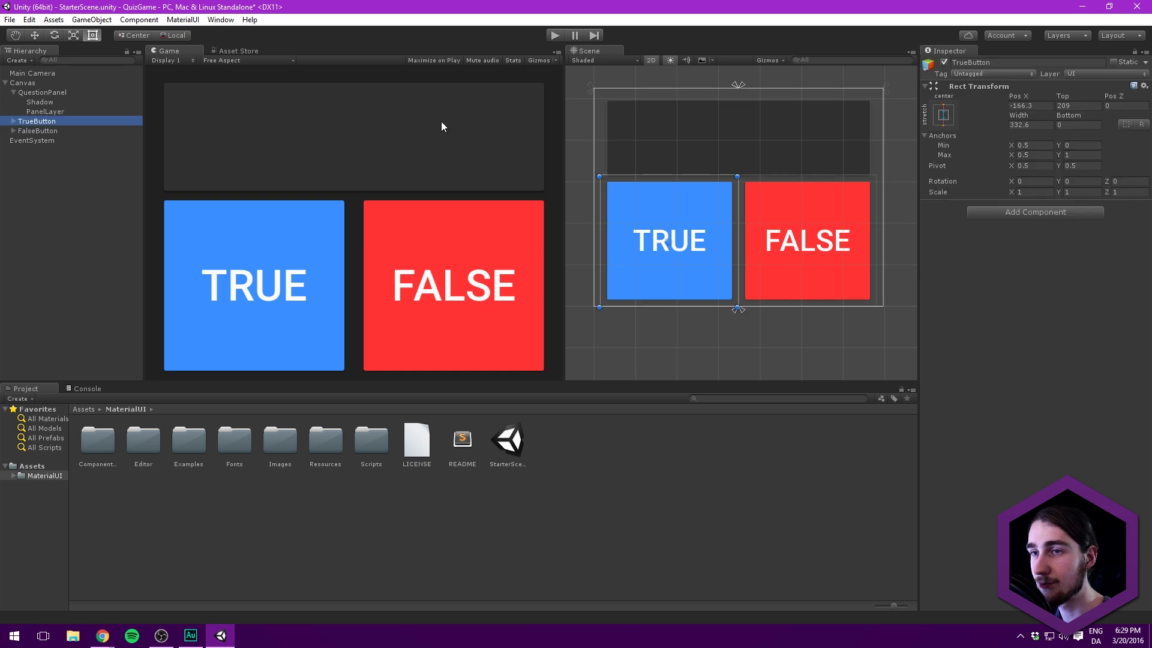
left_click(733, 86)
left_click(723, 88)
left_click(50, 120)
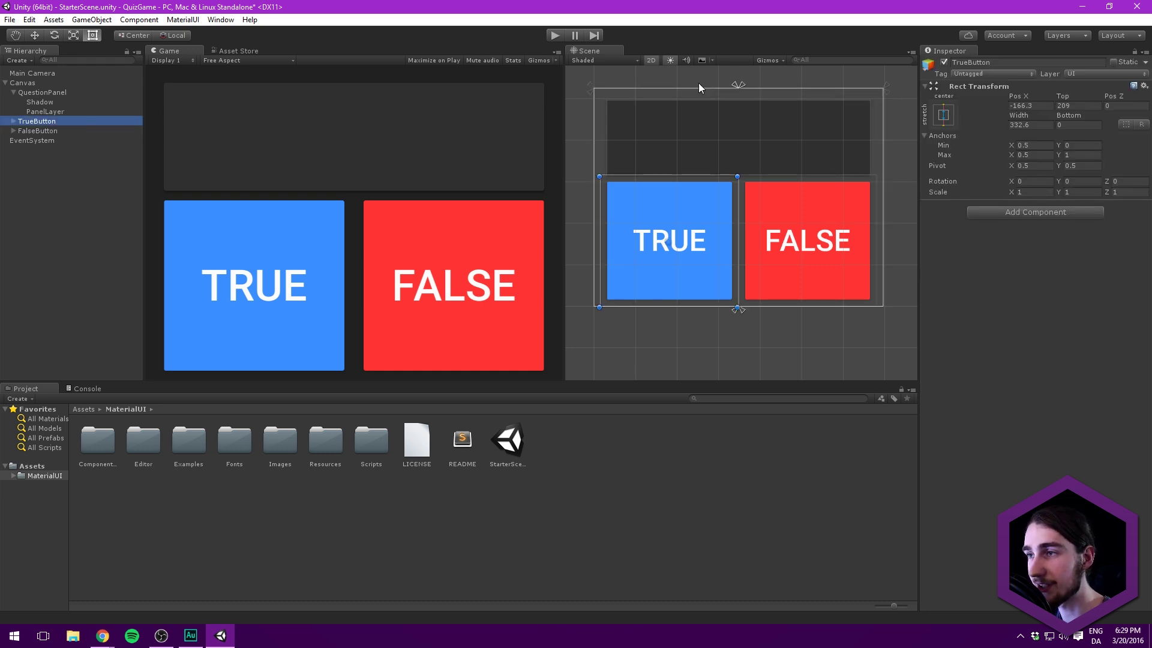
left_click_drag(738, 88, 591, 91)
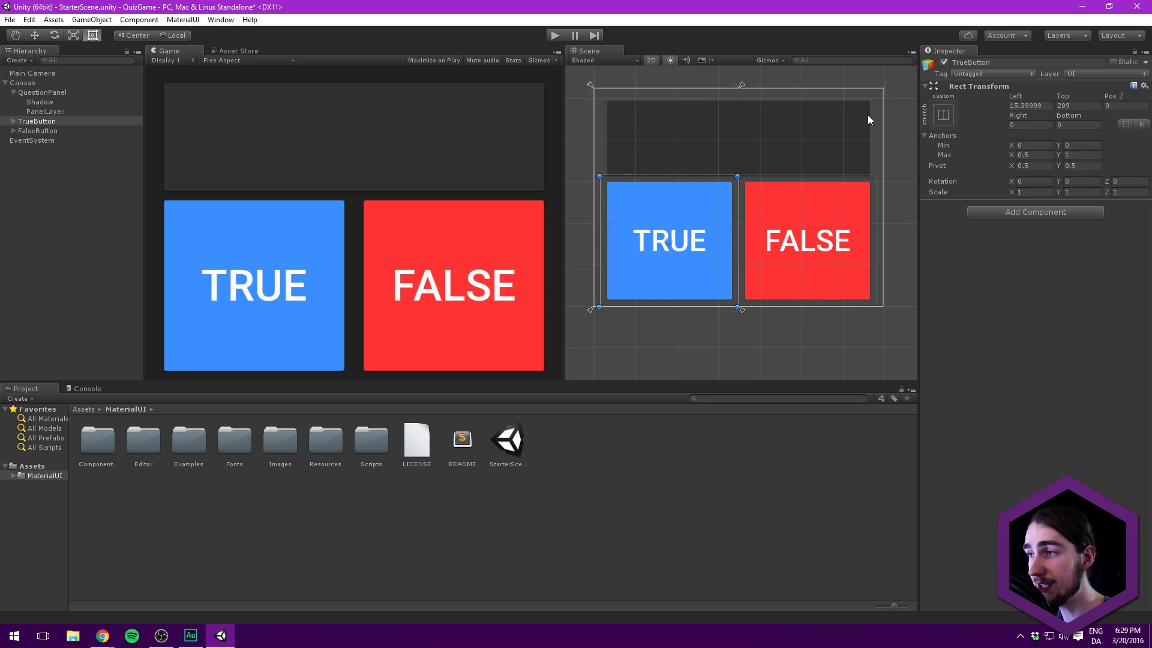
mouse_move(883, 120)
left_mouse_down()
mouse_move(782, 123)
mouse_move(897, 124)
mouse_move(774, 142)
mouse_move(883, 138)
left_mouse_up()
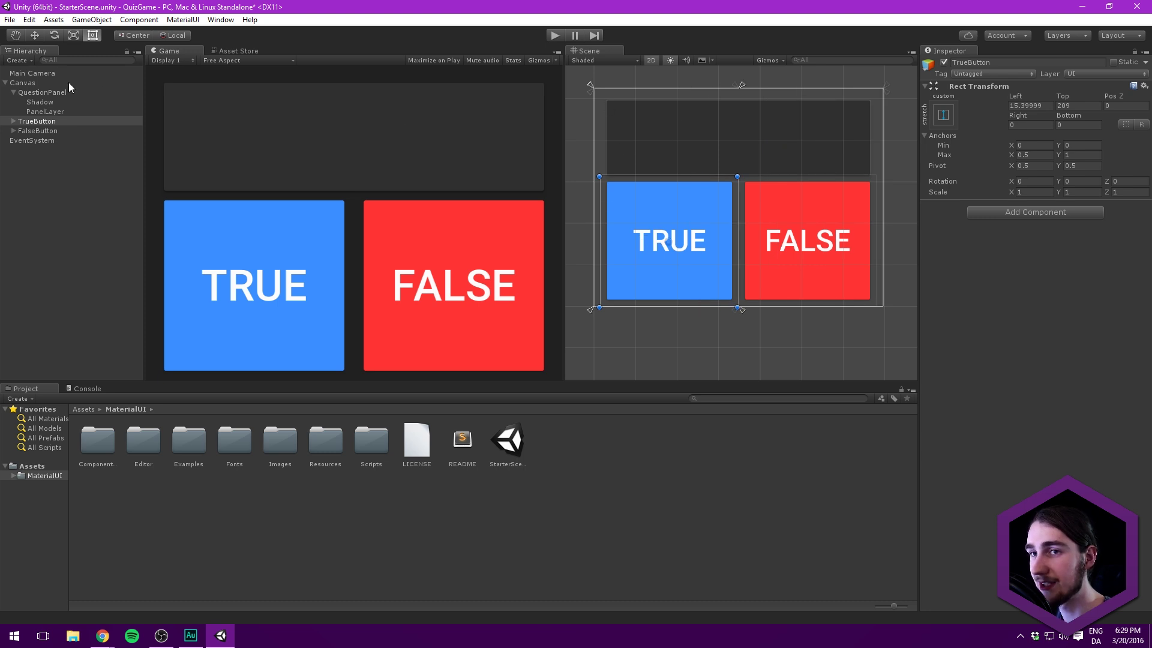
Step: Anchor FalseButton to the right half (X 0.5–1), then narrow and widen the Game view to test
left_click(52, 131)
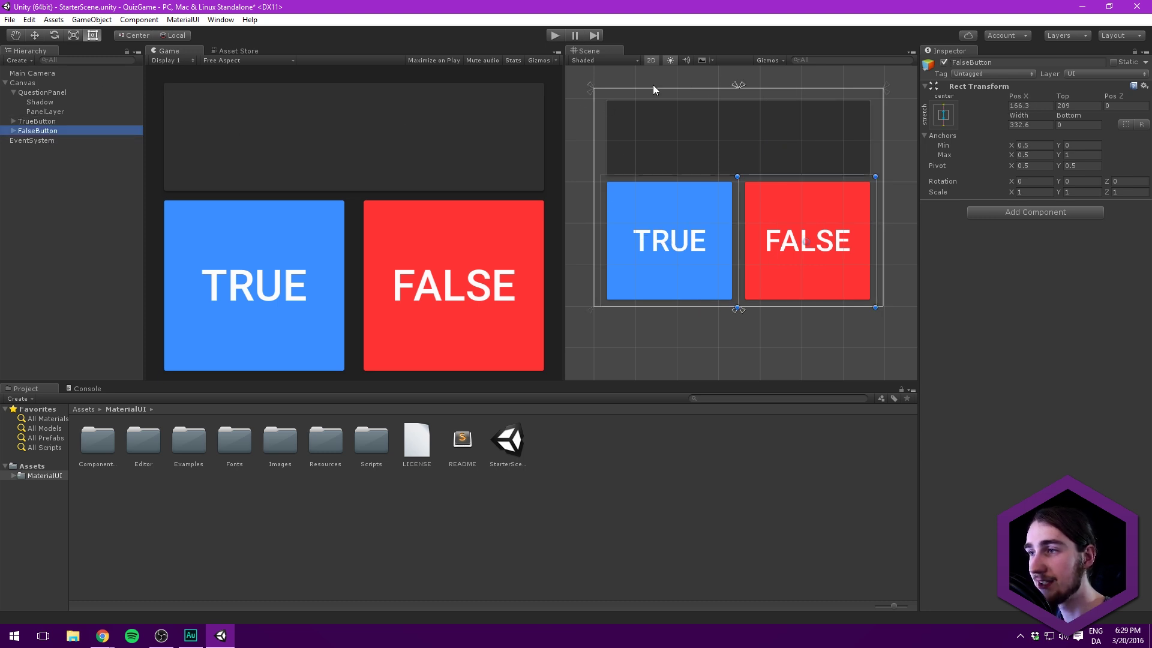
left_click_drag(741, 89, 892, 89)
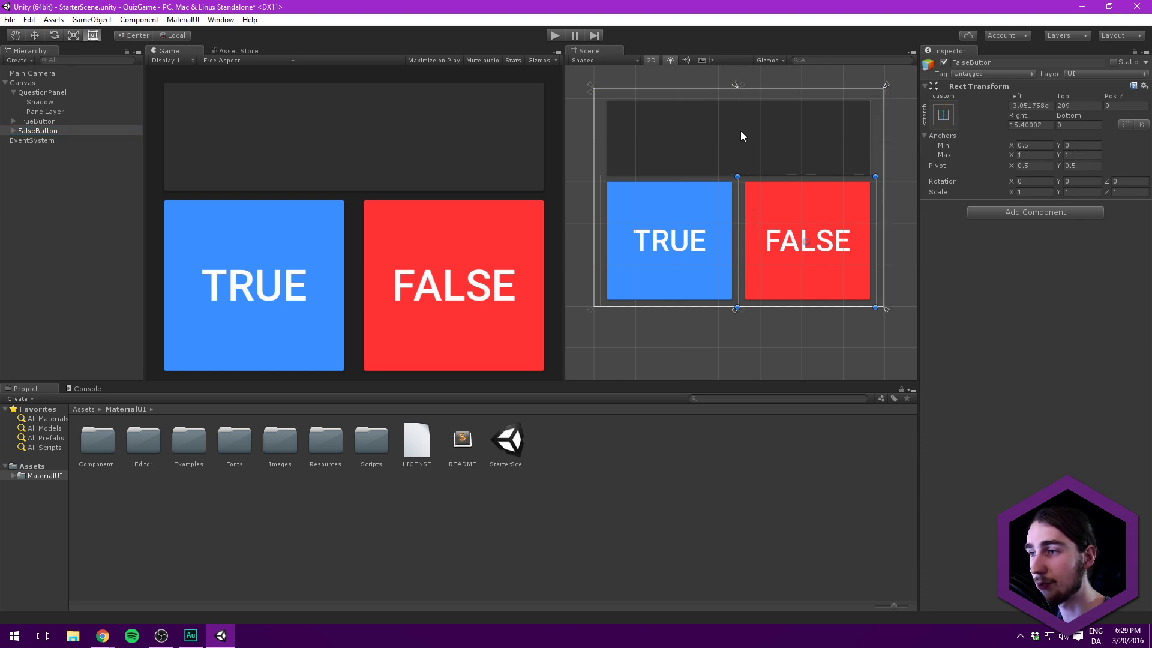
left_click_drag(563, 155, 346, 165)
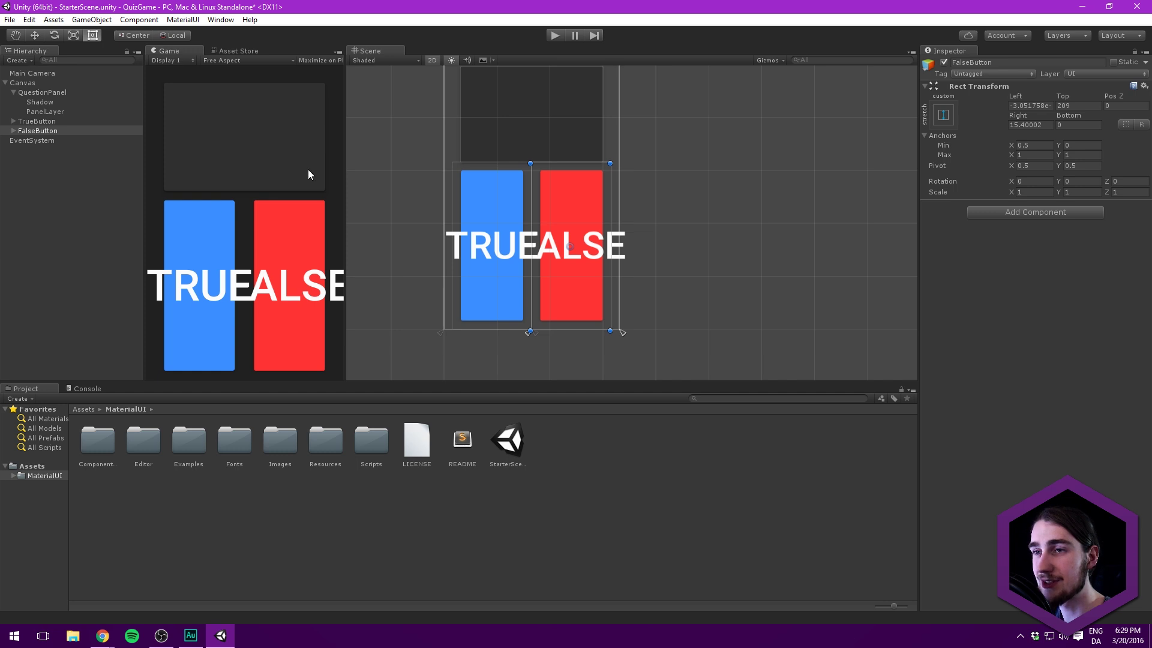
left_click_drag(348, 180, 547, 190)
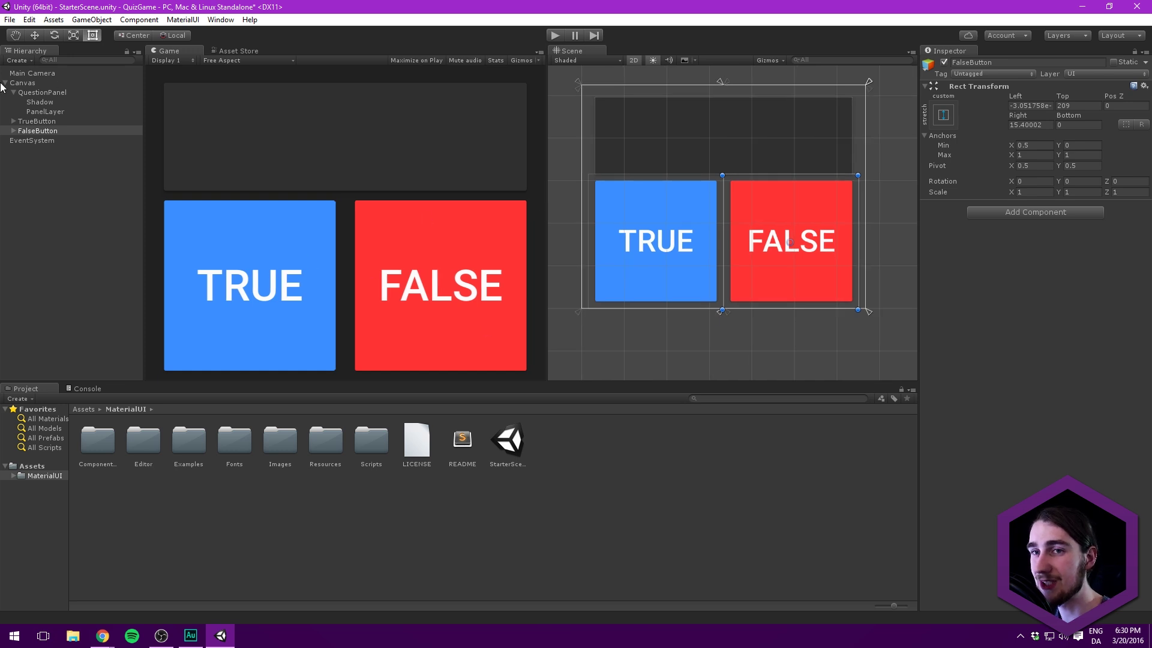
Step: Set TrueButton's Rect Transform Right offset to -10
left_click(29, 121)
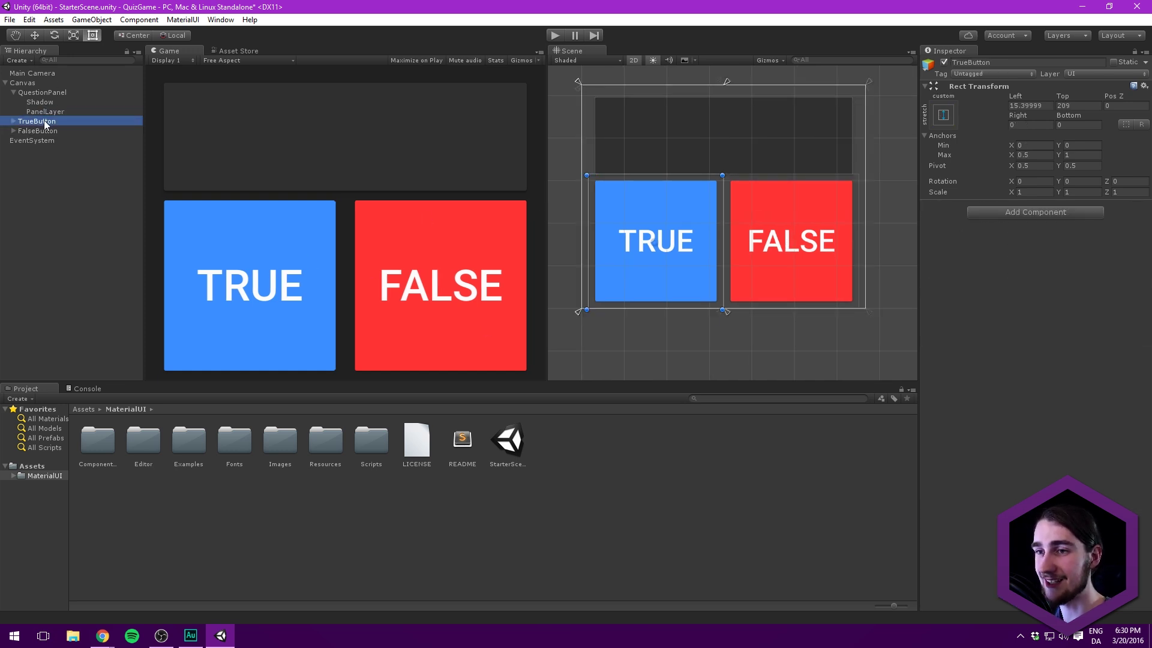
left_click(267, 125)
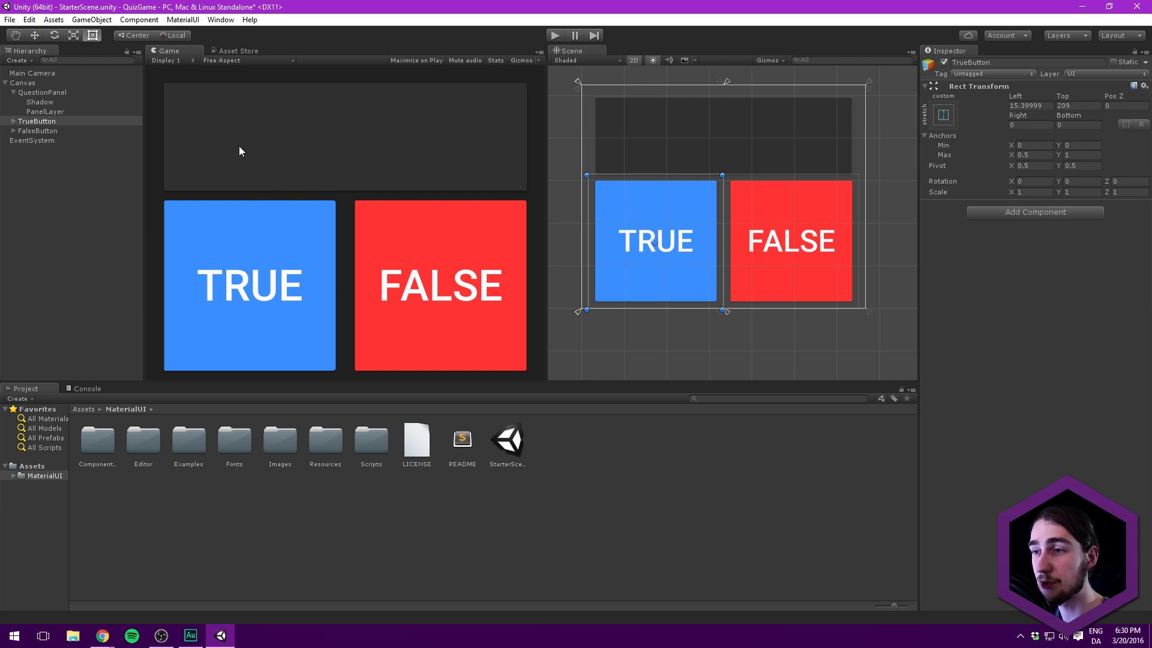
middle_click_drag(782, 160, 762, 160)
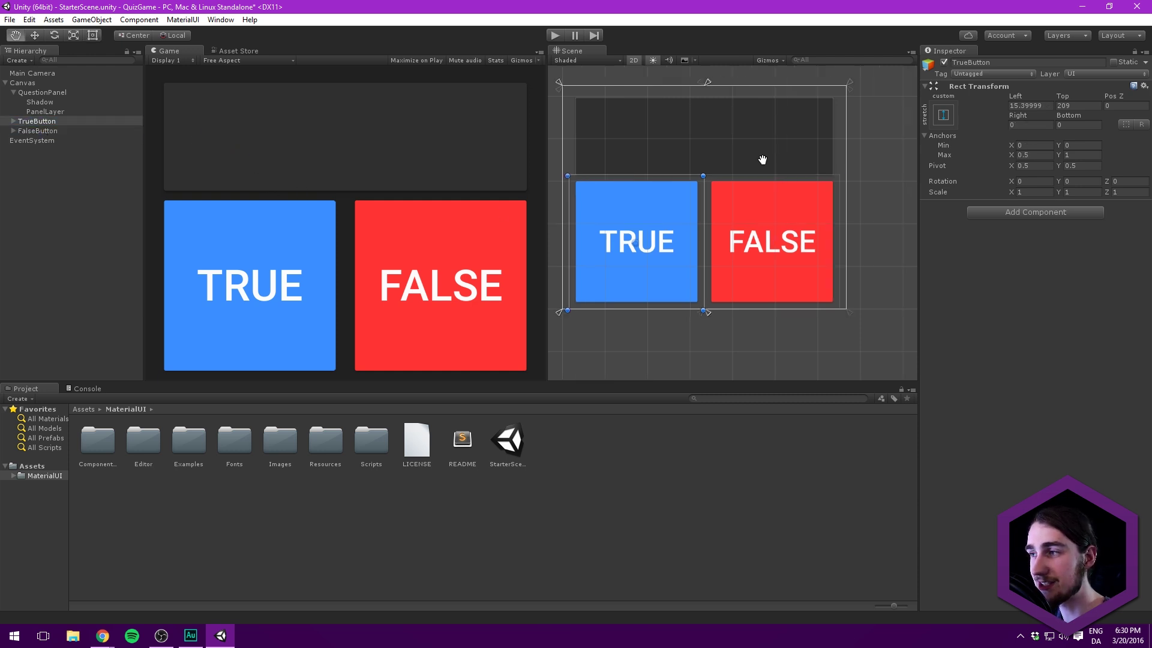
left_click(1032, 125)
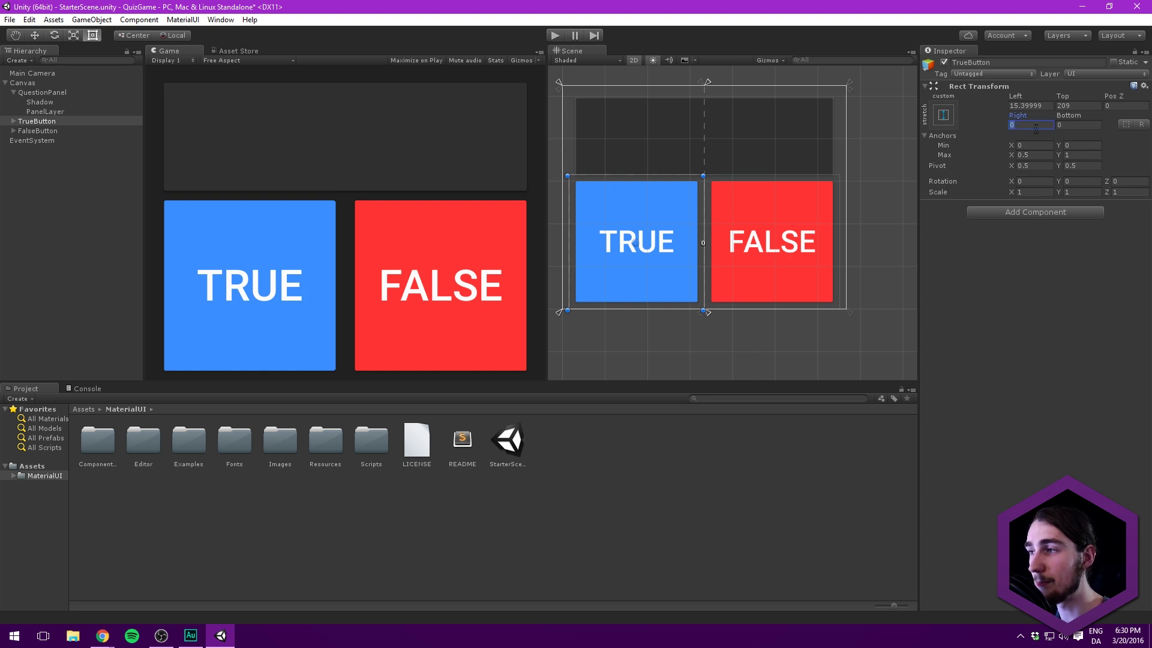
type("-10")
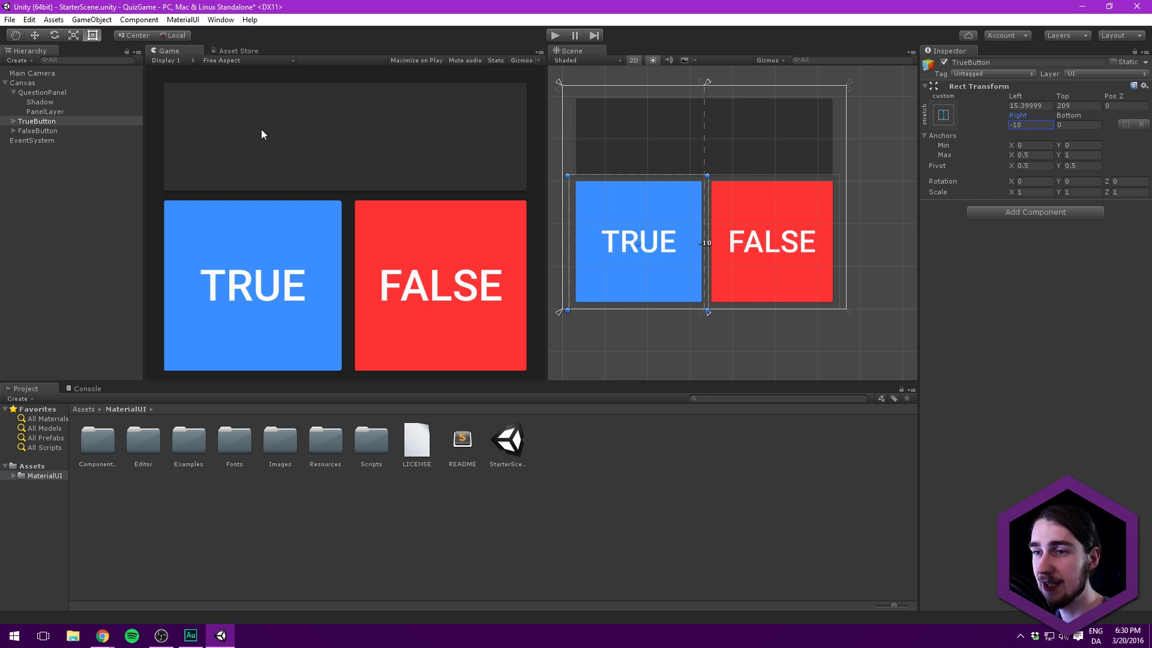
Step: Set FalseButton's Rect Transform Left offset to -10
left_click(74, 131)
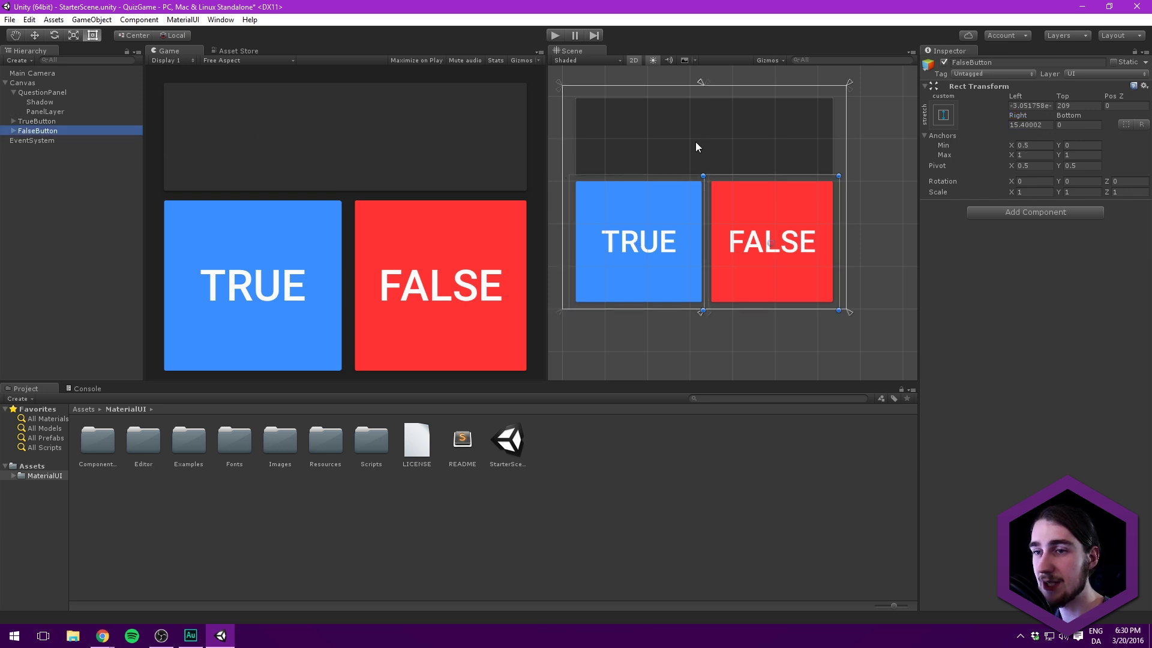
left_click(1032, 106)
type("-10")
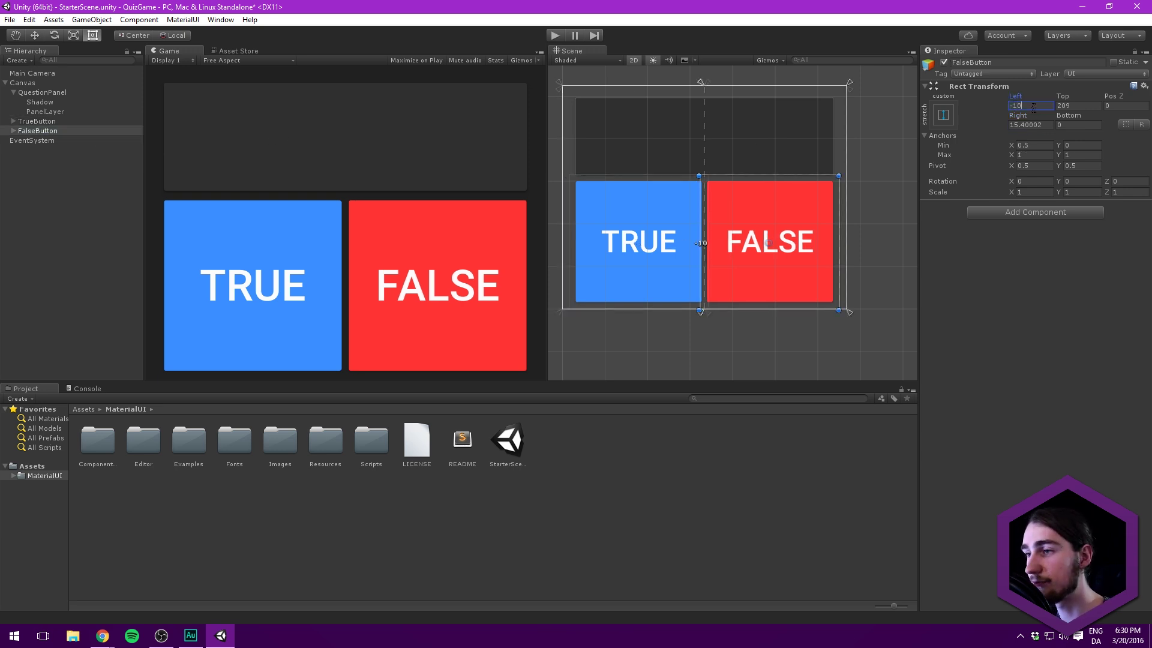
key("Return")
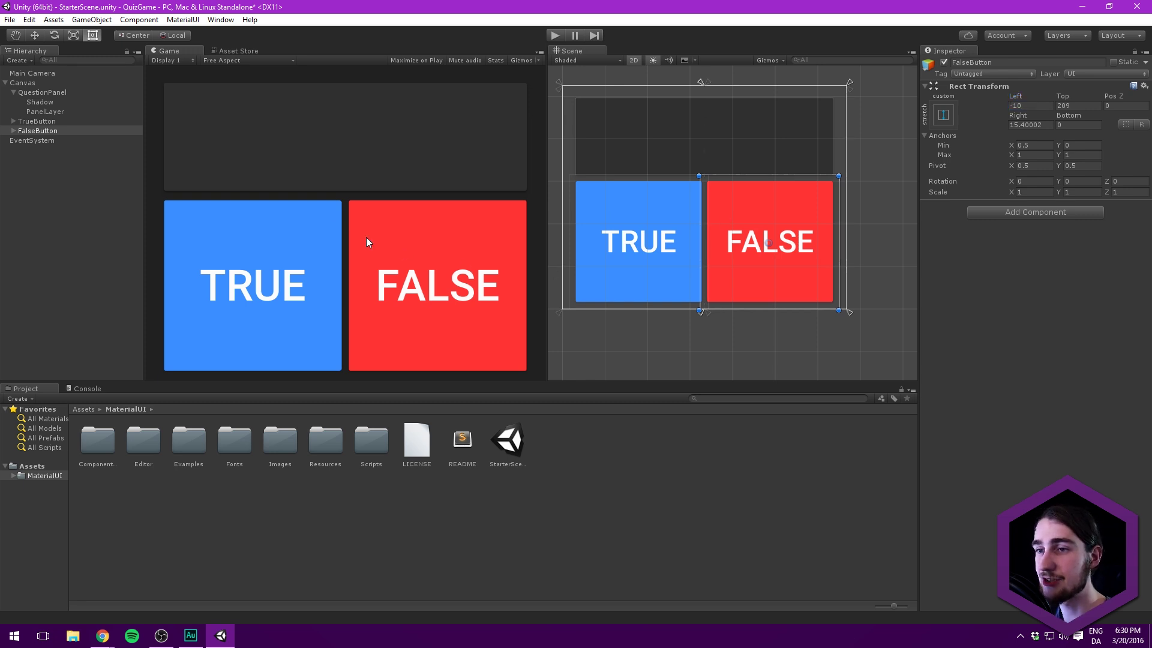
mouse_move(690, 177)
middle_mouse_down()
mouse_move(702, 185)
mouse_move(689, 178)
middle_mouse_up()
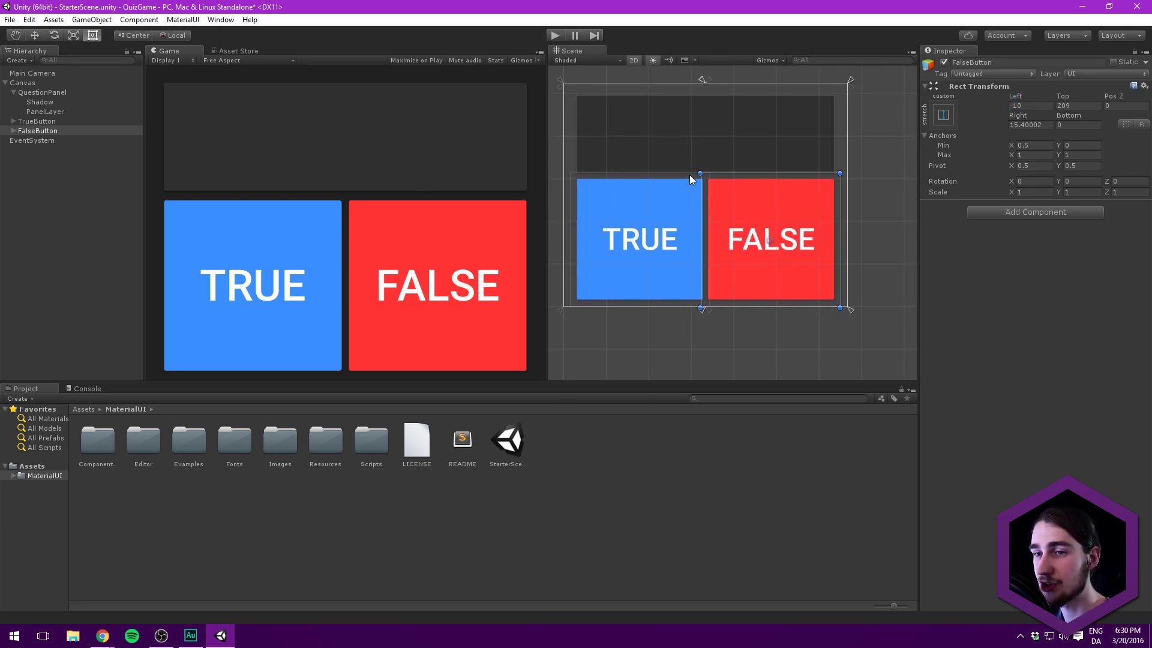
Step: Move QuestionPanel, TrueButton and FalseButton up slightly and widen them evenly in the Scene view
left_click(42, 120)
left_click(40, 128, "ctrl")
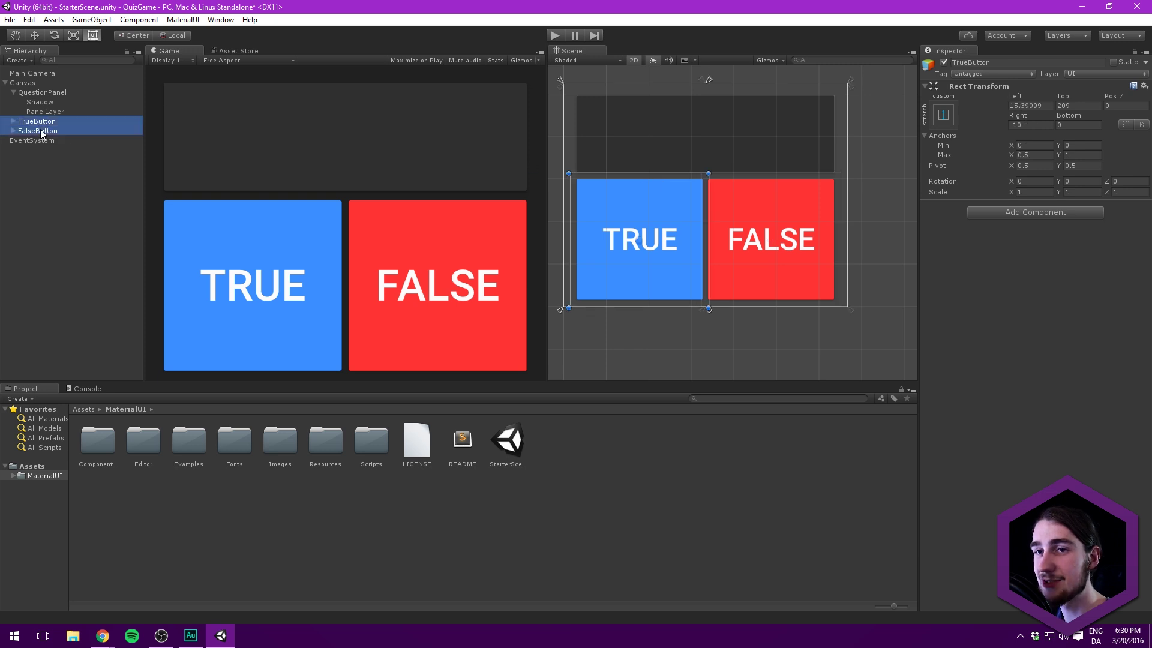
left_click(42, 92, "ctrl")
left_click_drag(670, 139, 671, 134)
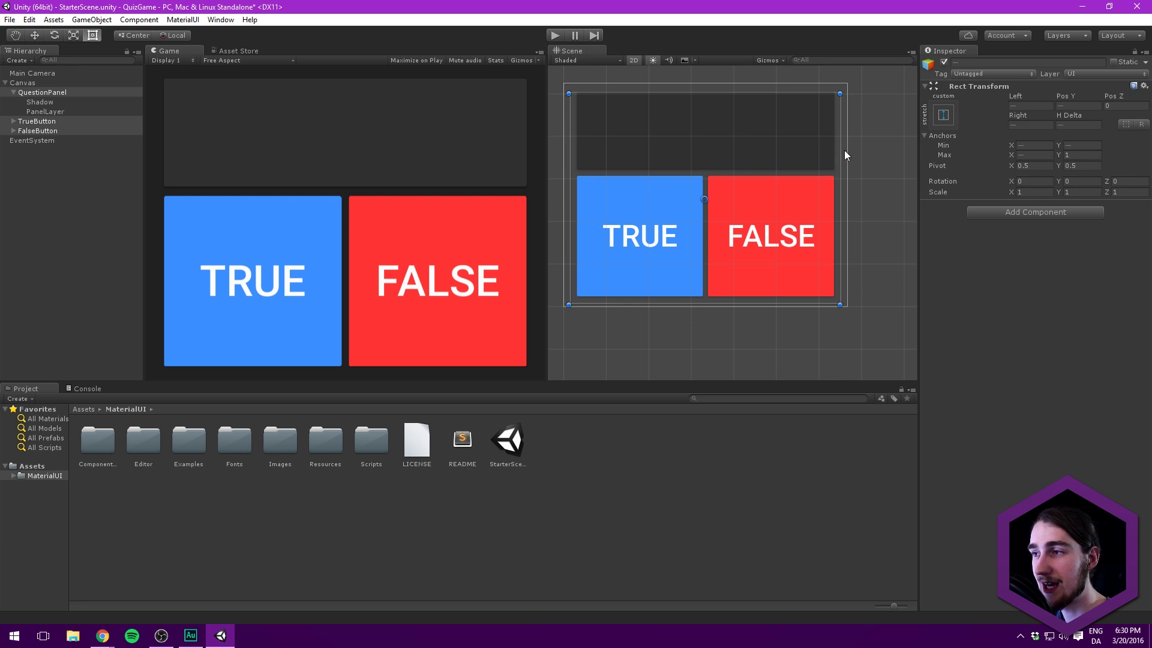
left_click_drag(840, 148, 845, 150, "alt")
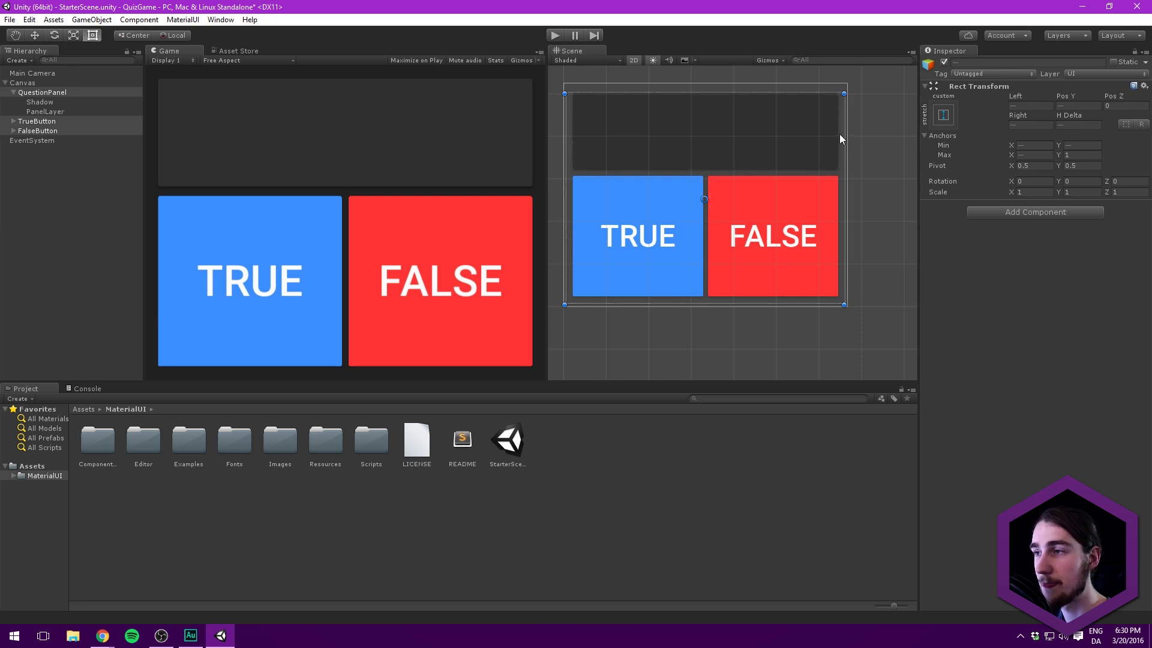
left_click_drag(844, 132, 845, 131)
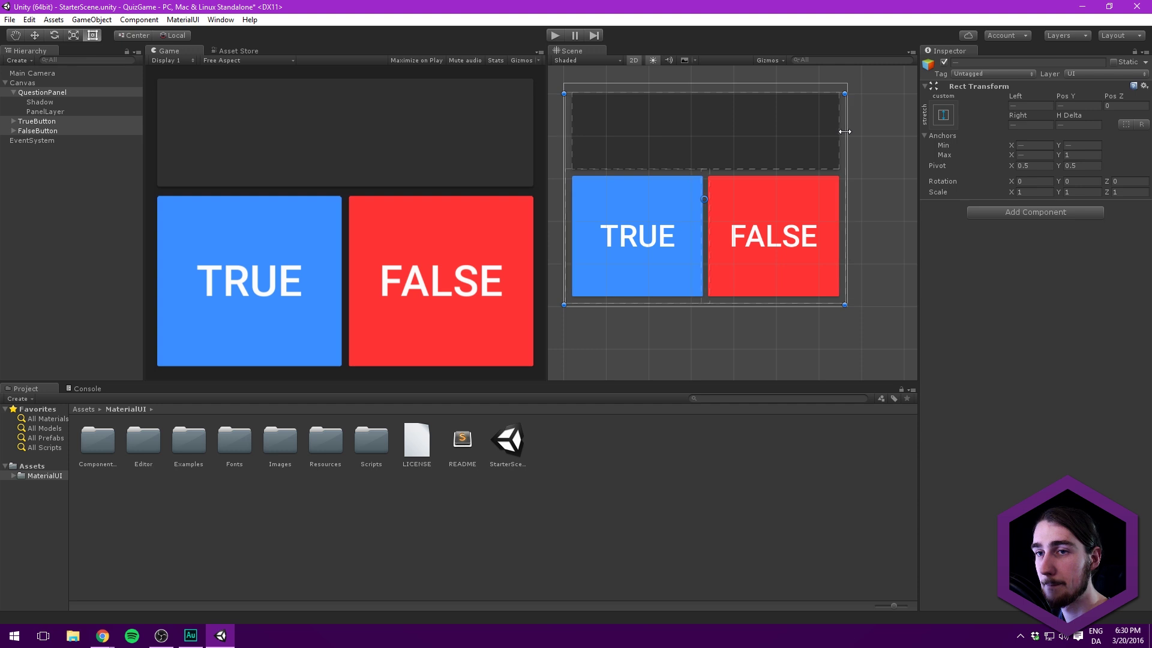
middle_click_drag(870, 122, 867, 121)
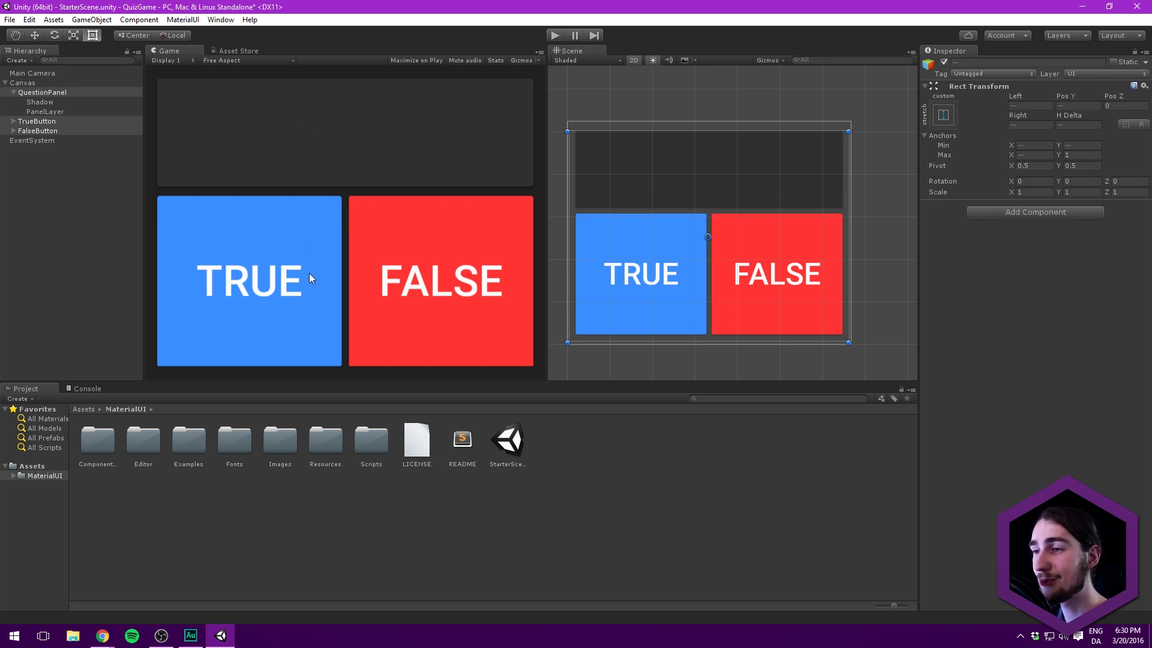
Step: Collapse QuestionPanel and select it alone to add a child object
left_click(14, 93)
left_click(39, 94)
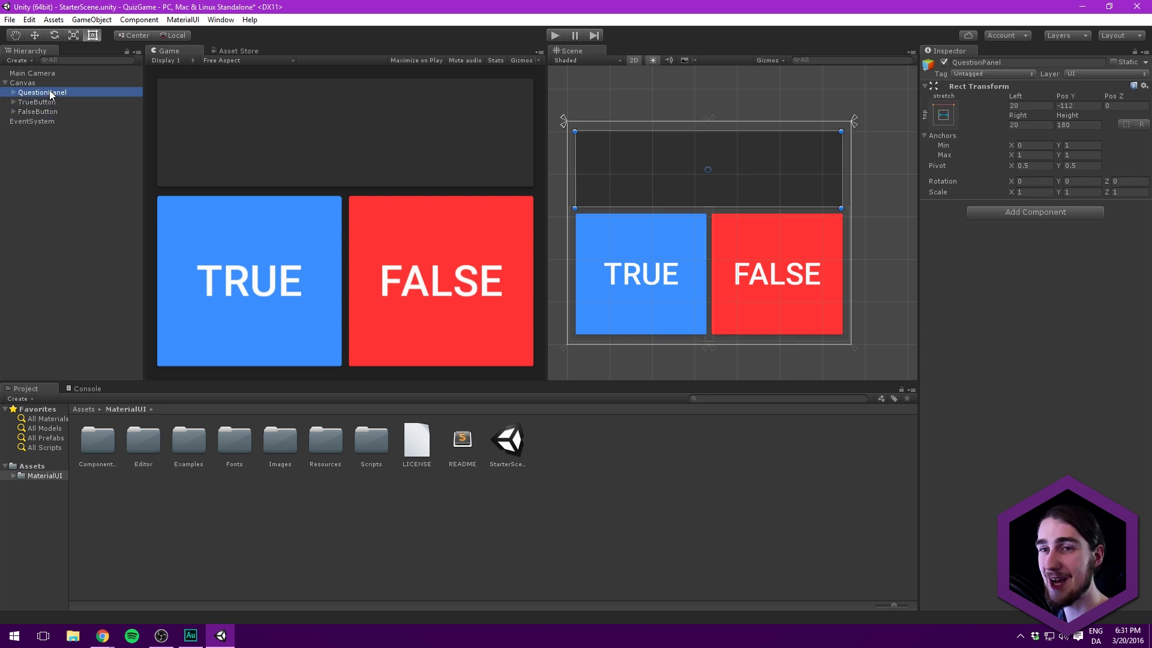
right_click(51, 91)
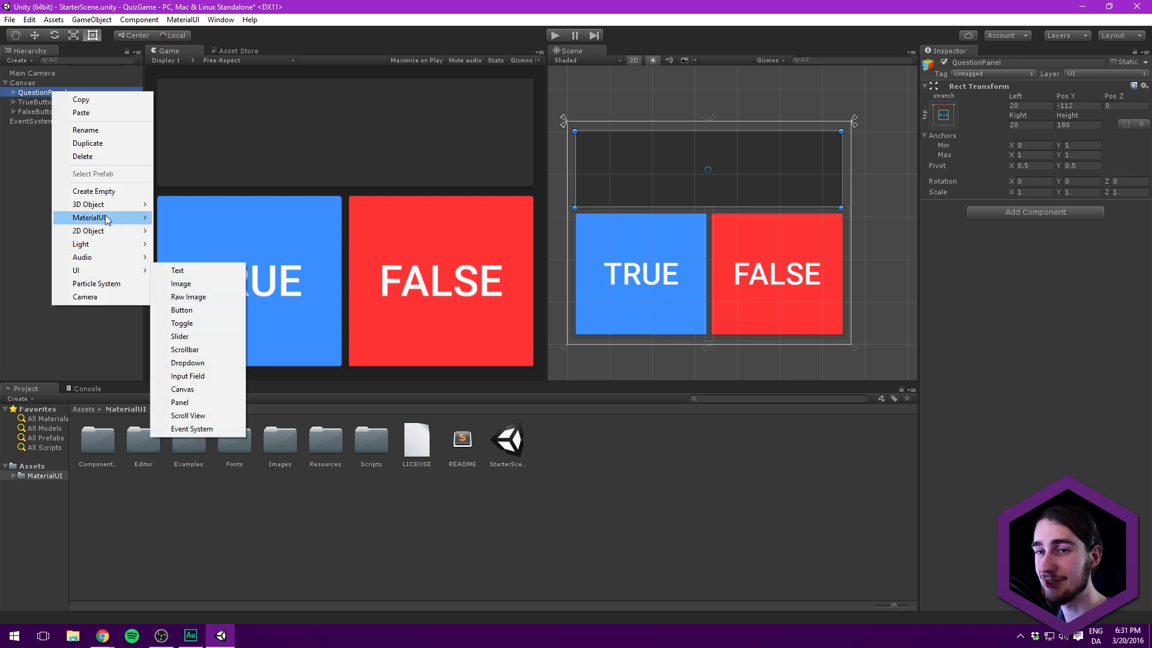
Step: Create a MaterialUI Text object inside QuestionPanel and name it Question
mouse_move(96, 217)
left_click(187, 245)
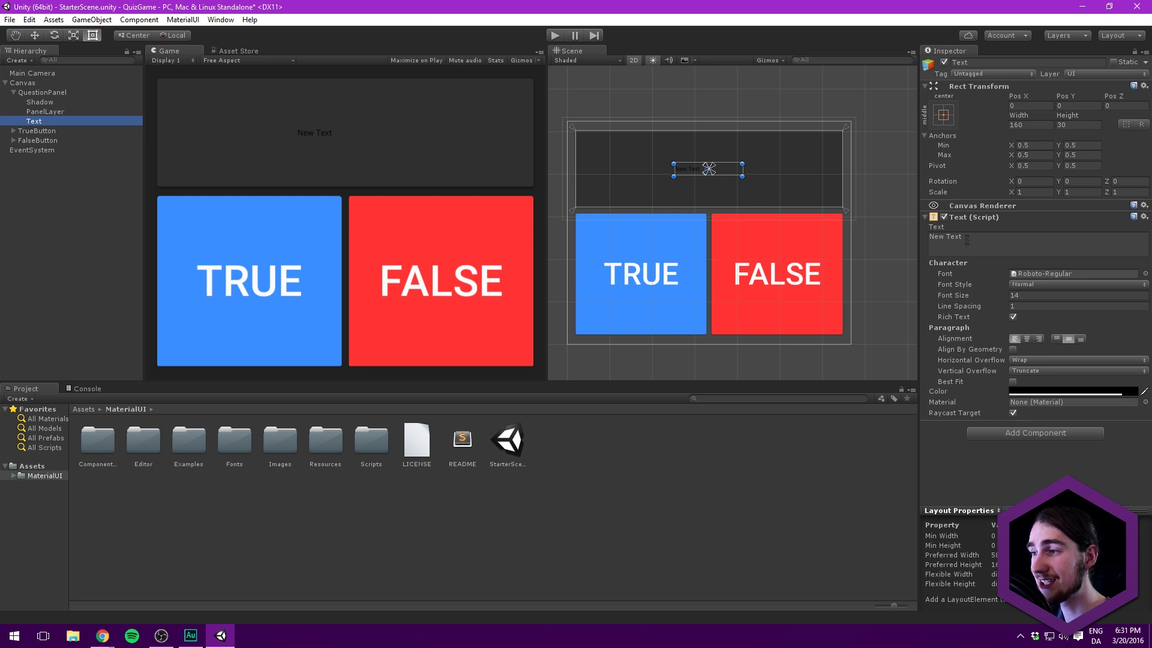
left_click(971, 62)
type("Q")
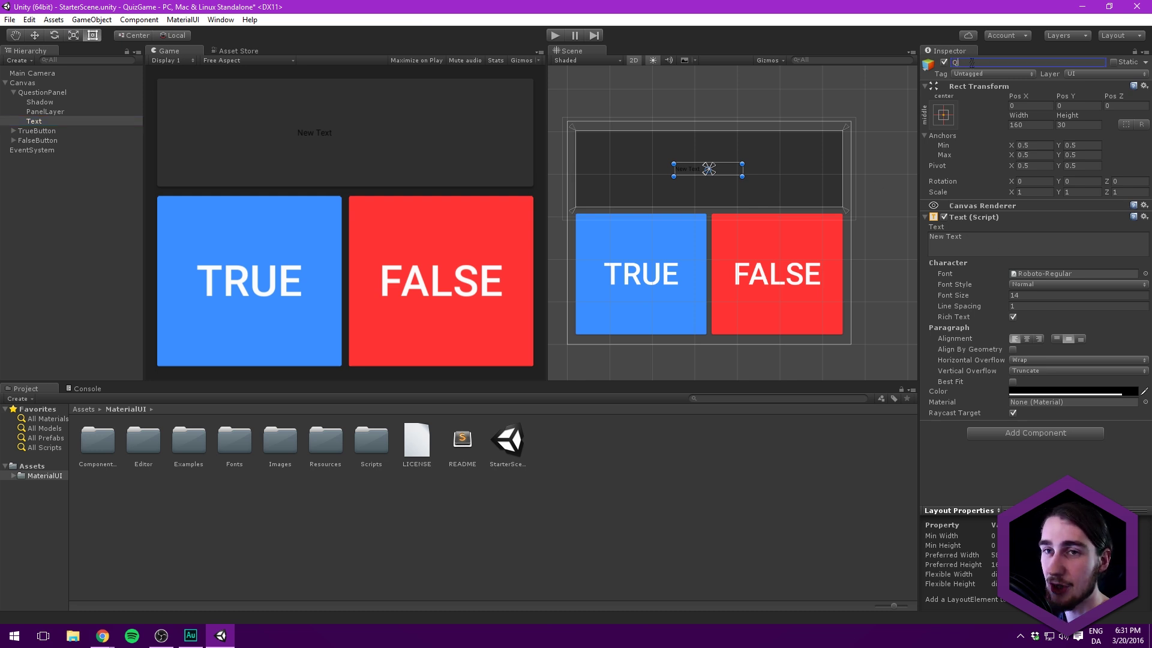
type("uest")
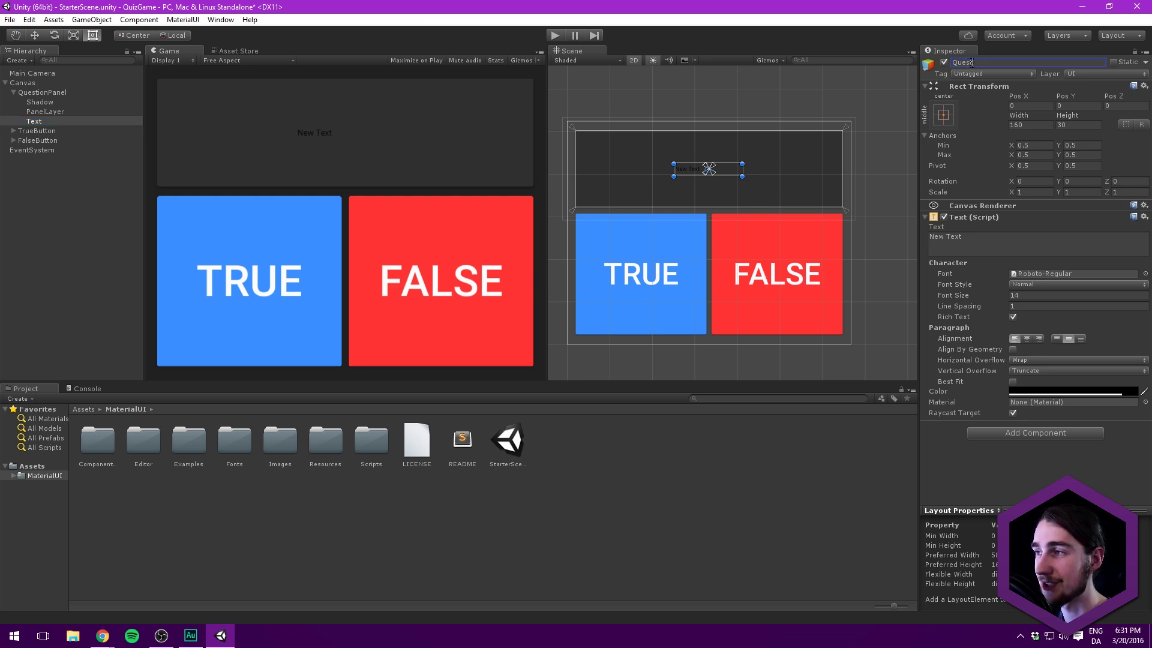
type("ion")
key("Return")
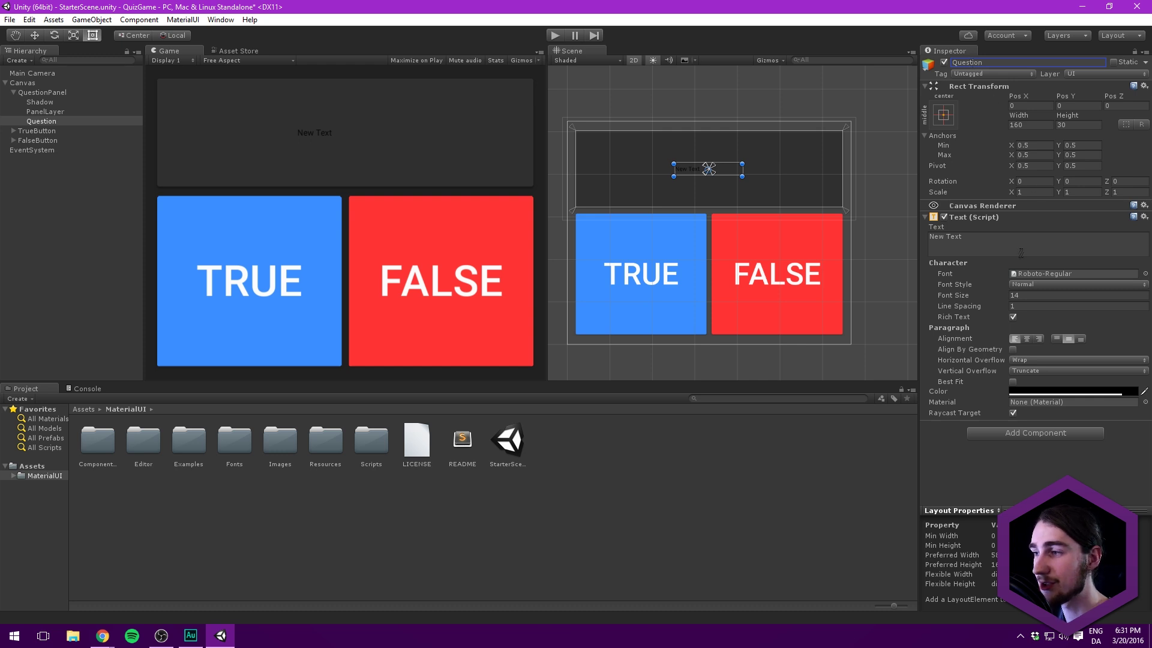
Step: Replace 'New Text' with 'This is a question... Actually it's a placeholder.'
left_click(1018, 252)
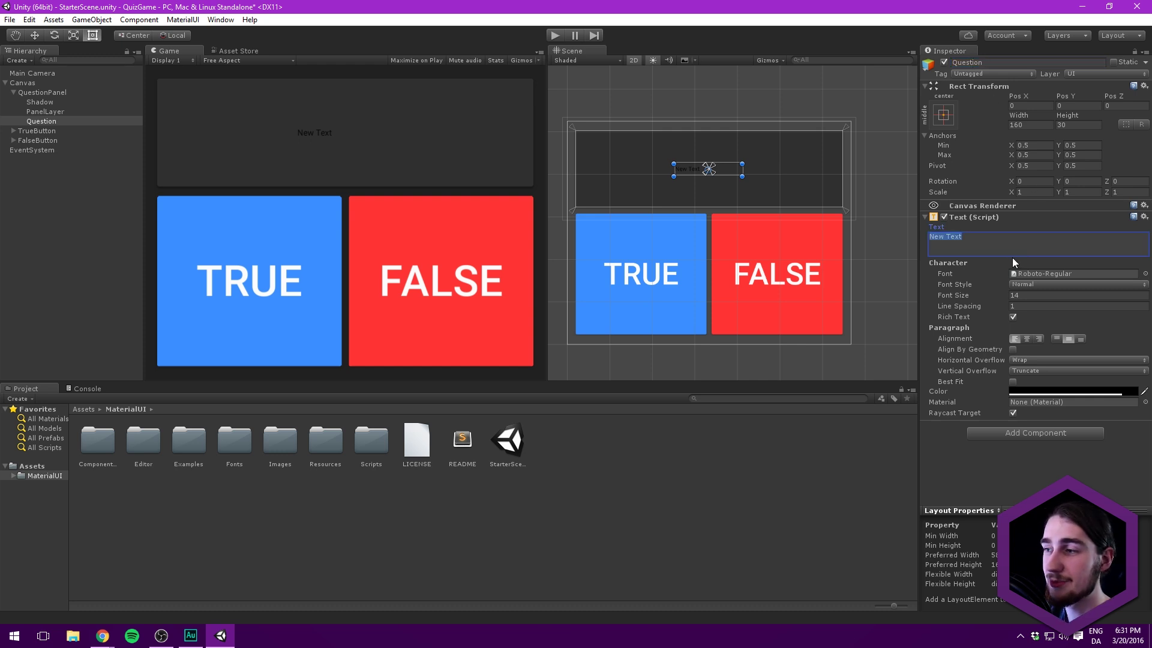
type("THis")
key("BackSpace")
key("BackSpace")
key("BackSpace")
key("BackSpace")
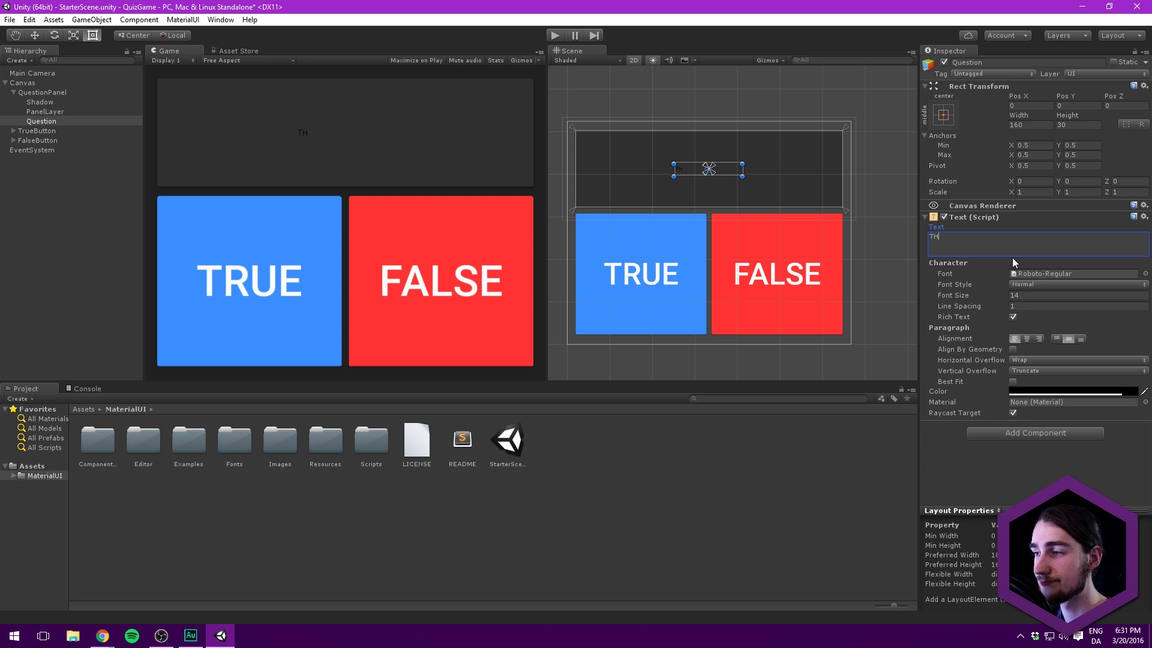
type("his is a")
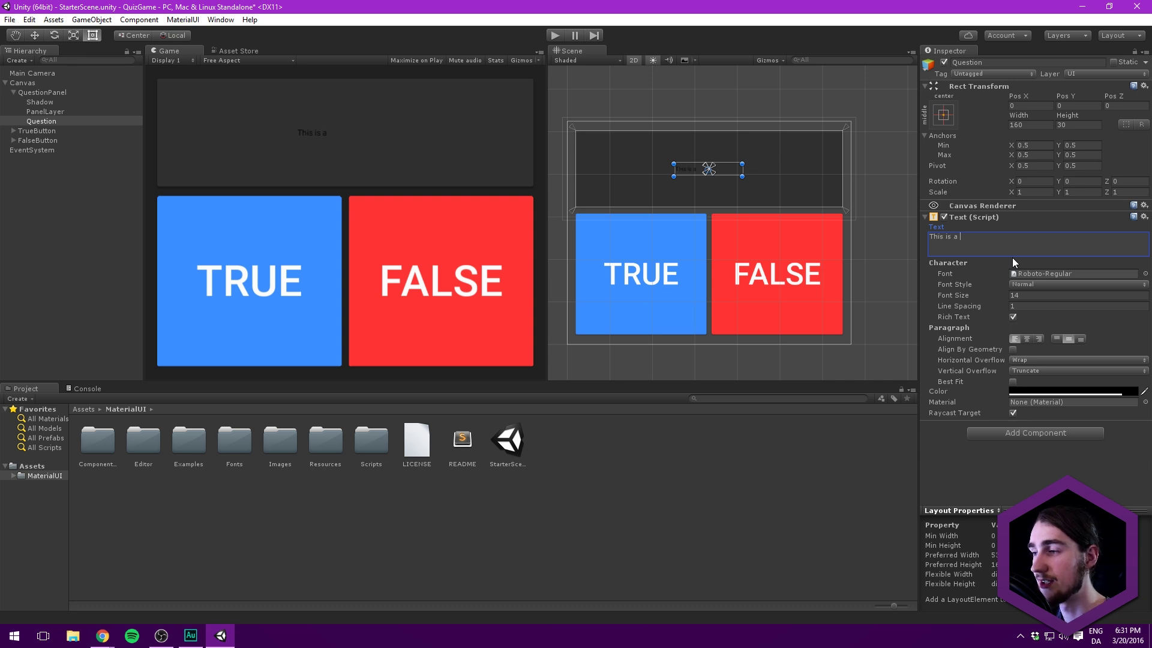
type(" questi")
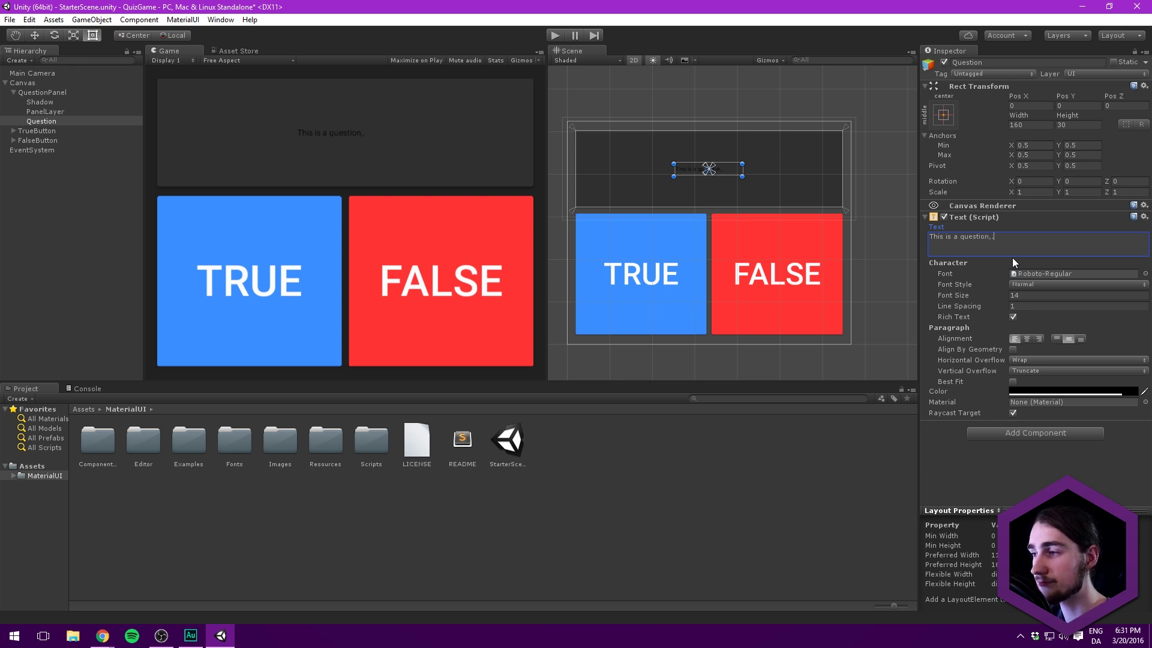
type("on... Act")
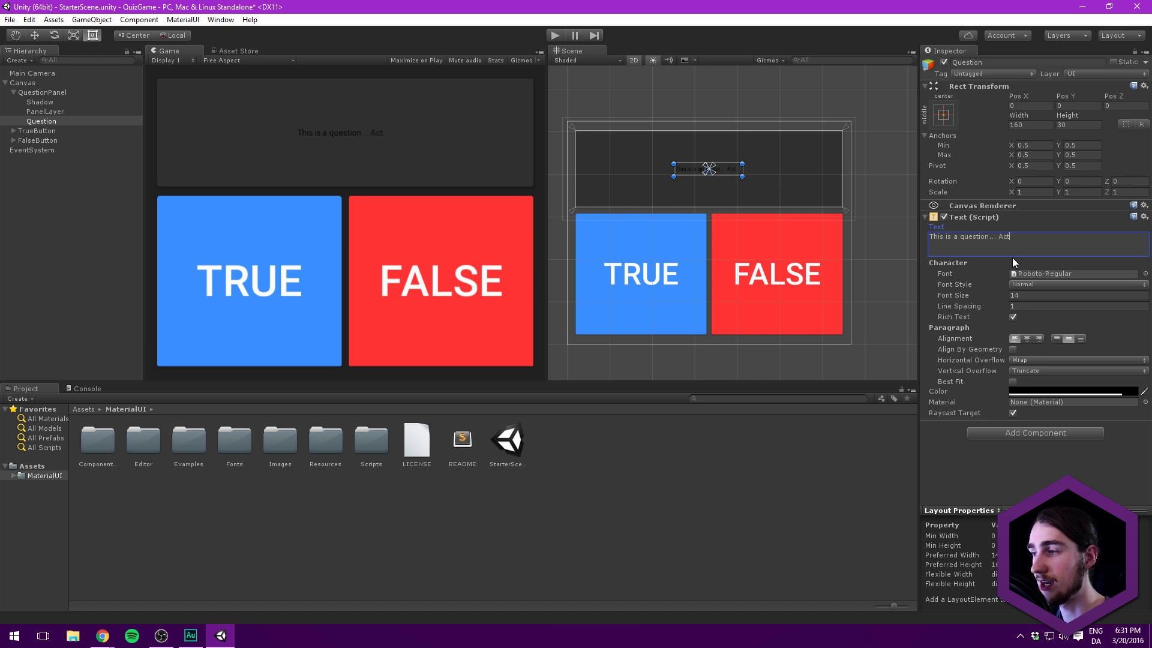
type("ually it's a pl")
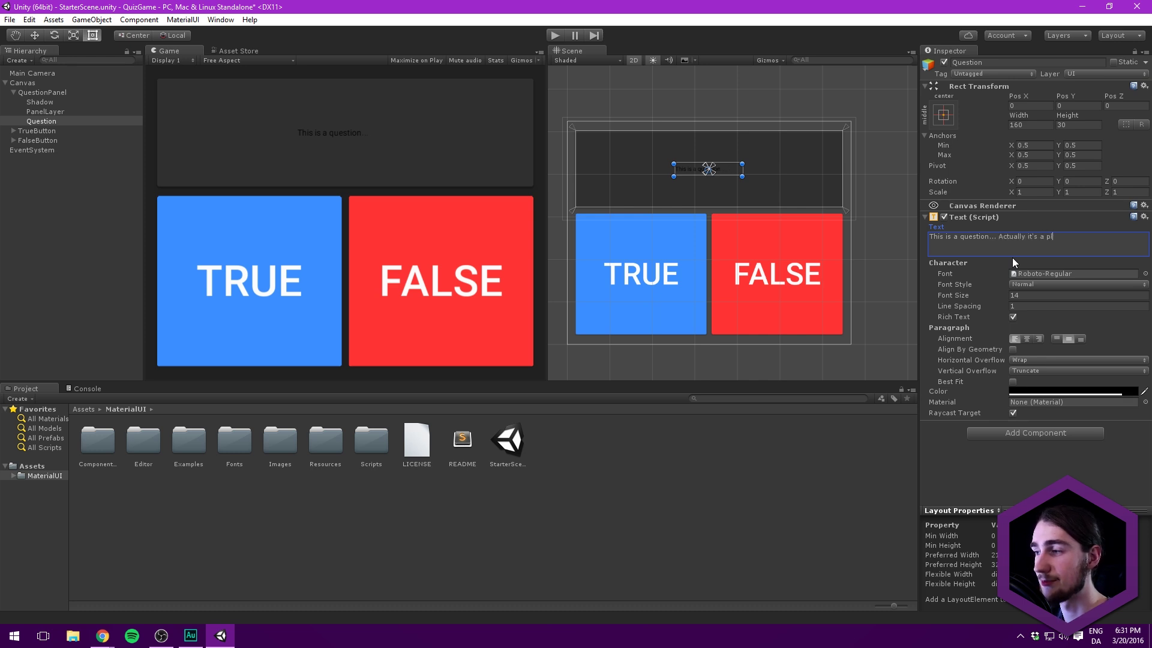
type("aceholder.")
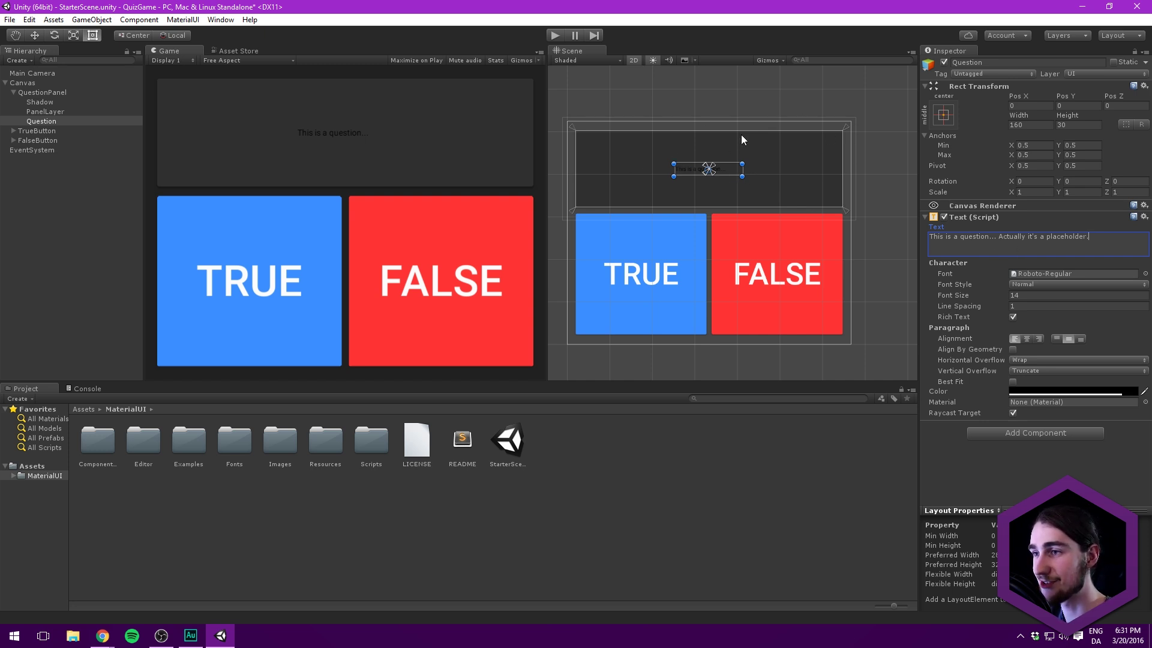
Step: Stretch the Question text to fill the panel, centre it horizontally and enlarge its font size
left_click(942, 114)
key("alt")
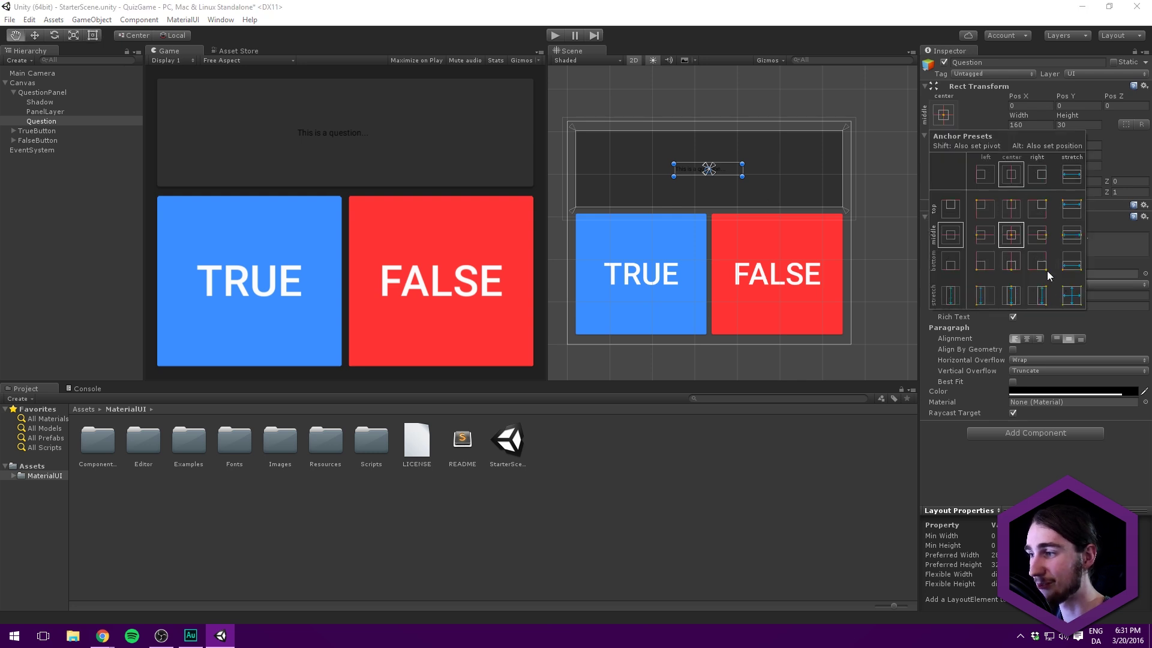
left_click(1072, 295, "alt")
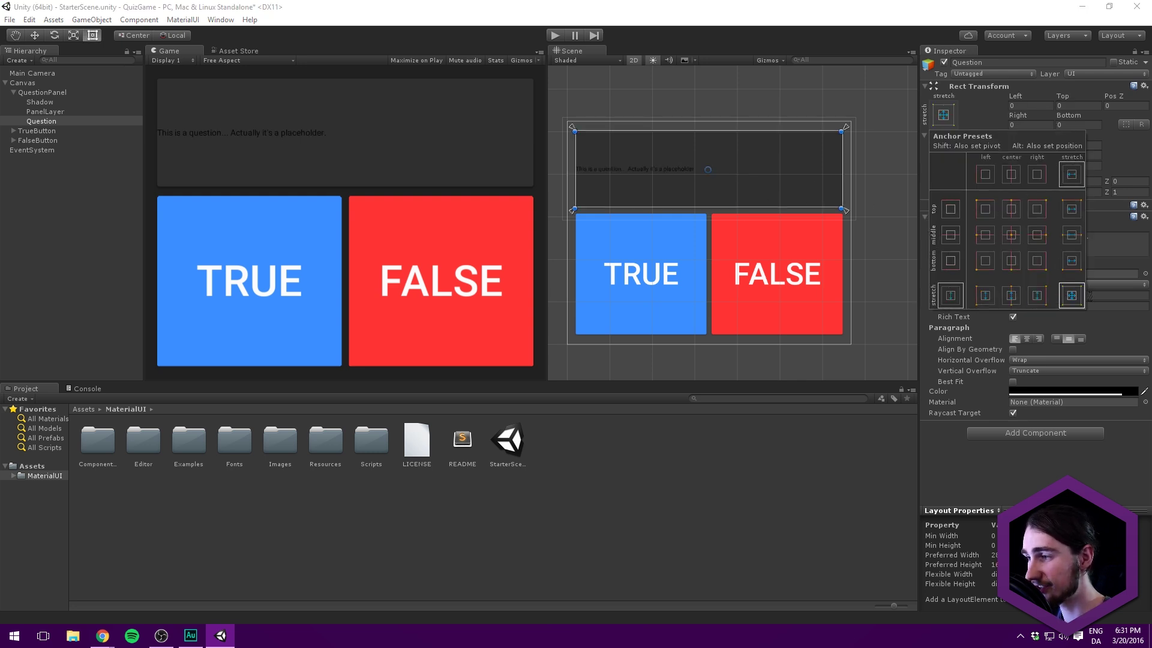
key("alt")
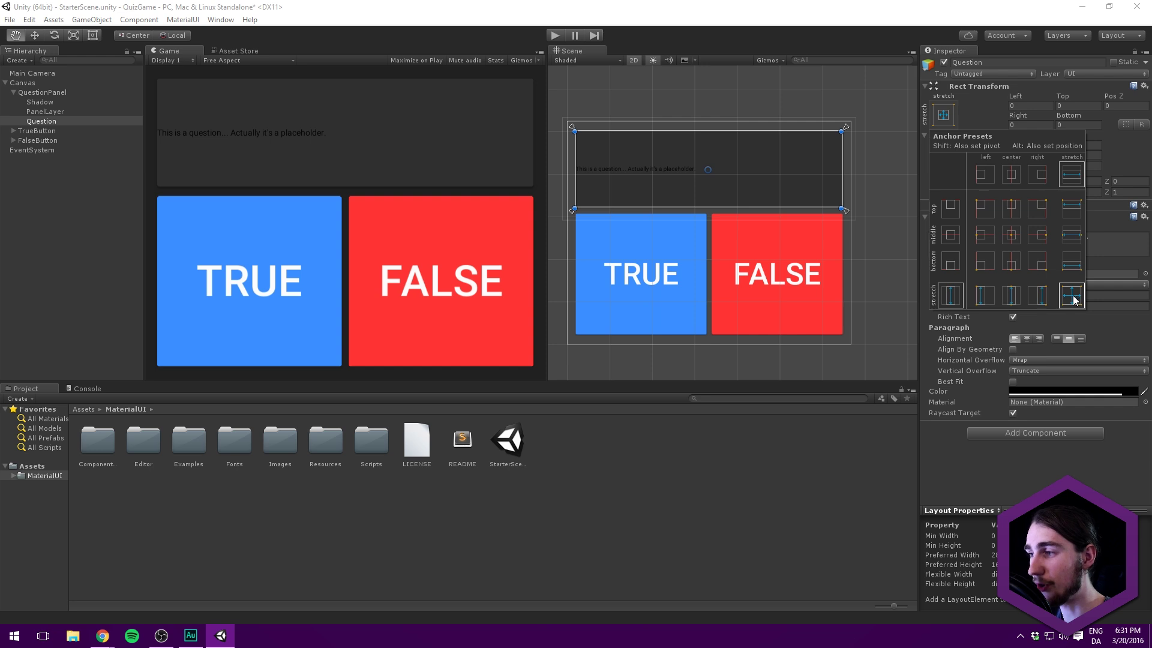
left_click(1074, 300)
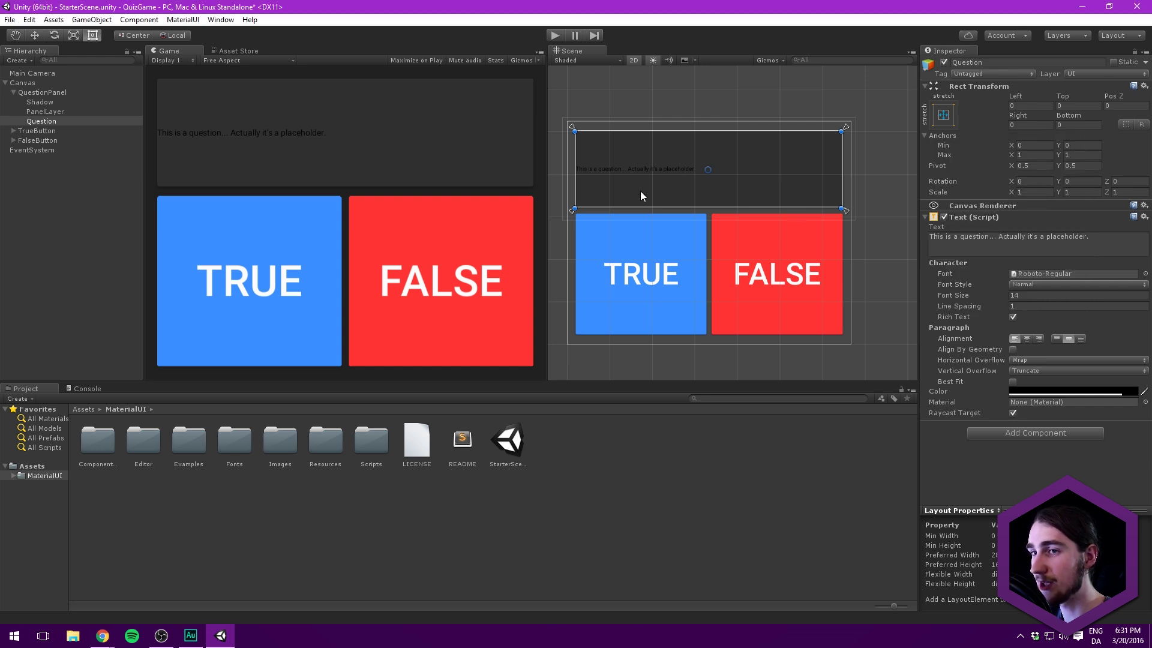
left_click(1026, 339)
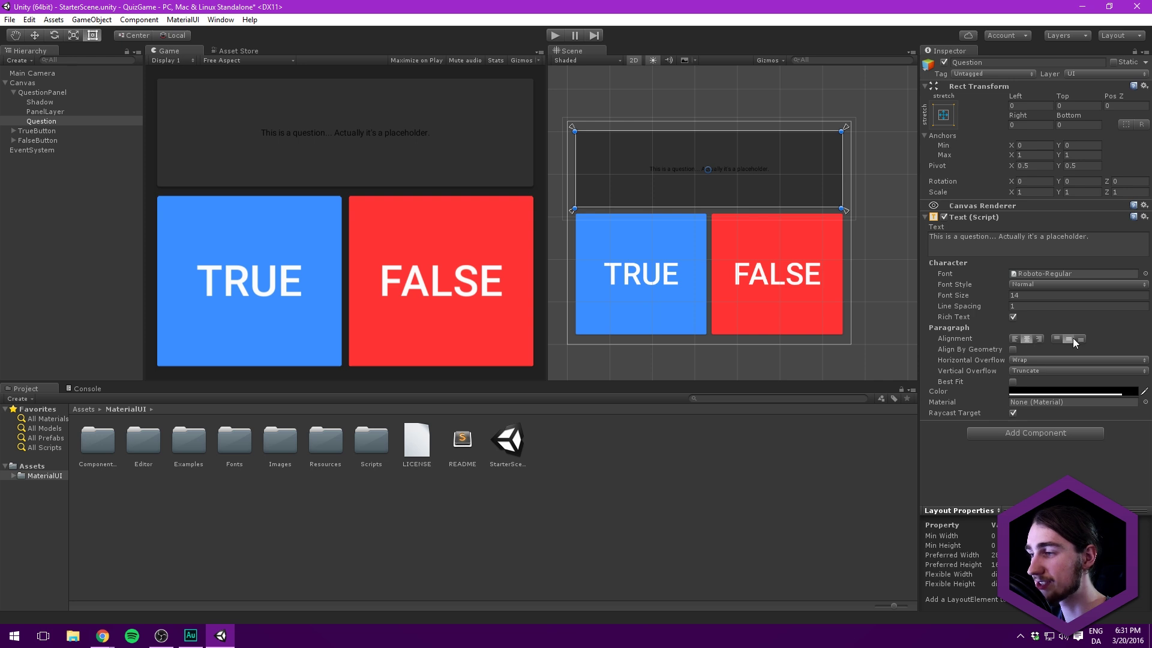
left_click_drag(970, 297, 983, 297)
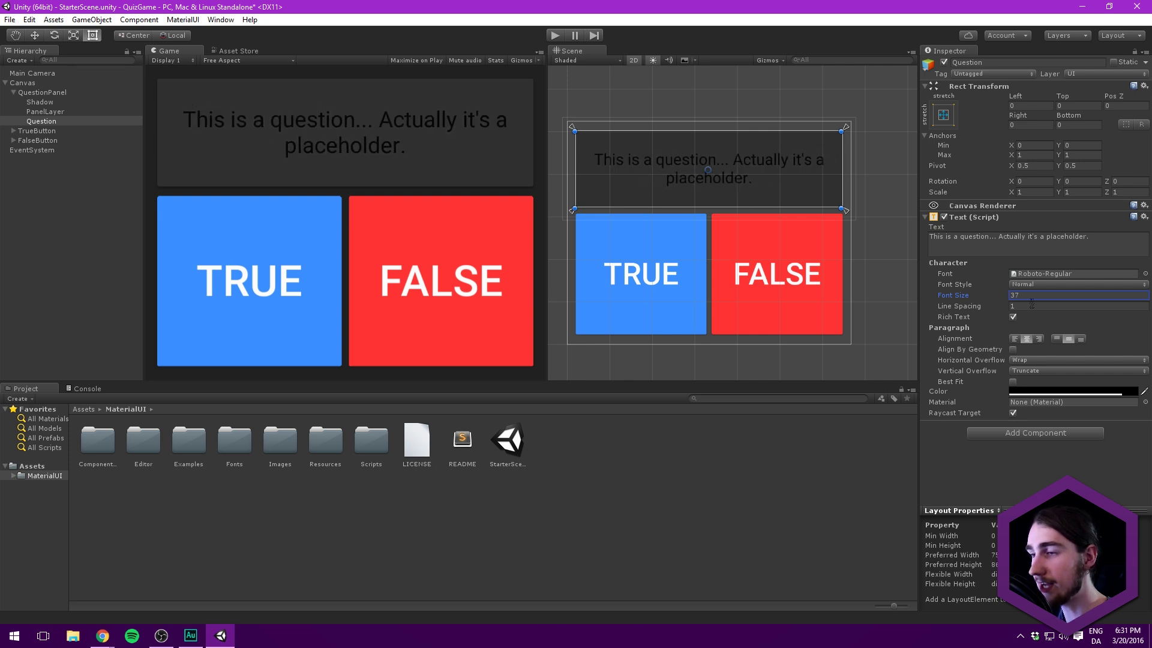
Step: Set the Question text colour to light grey EEEEEEFF
left_click(1056, 392)
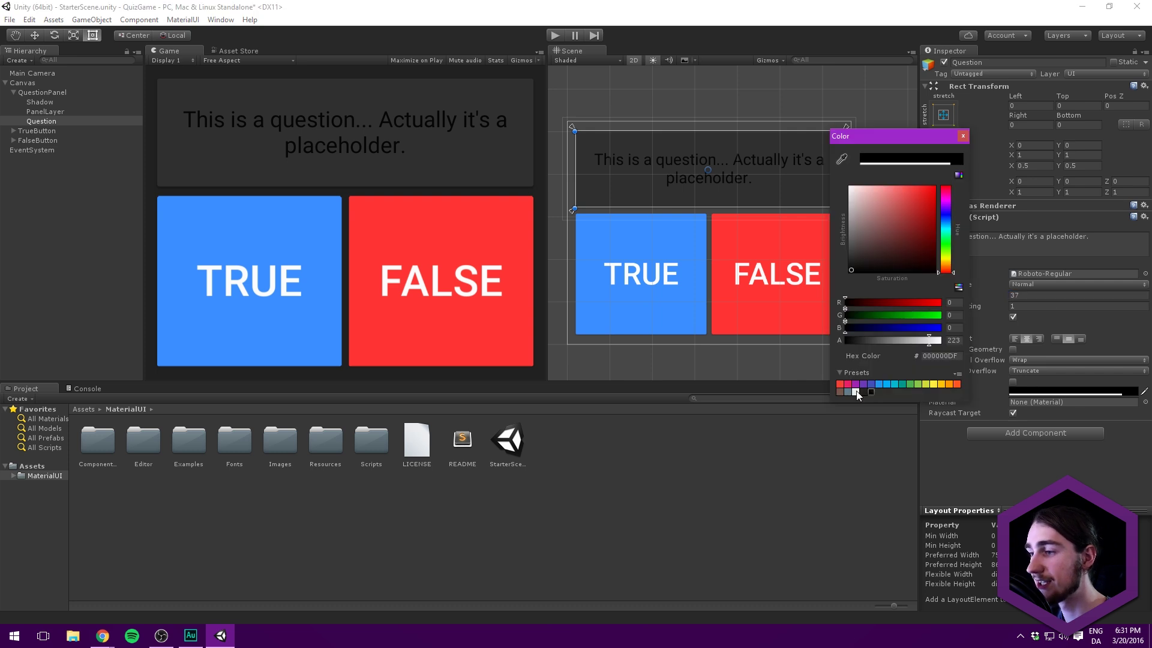
left_click(856, 392)
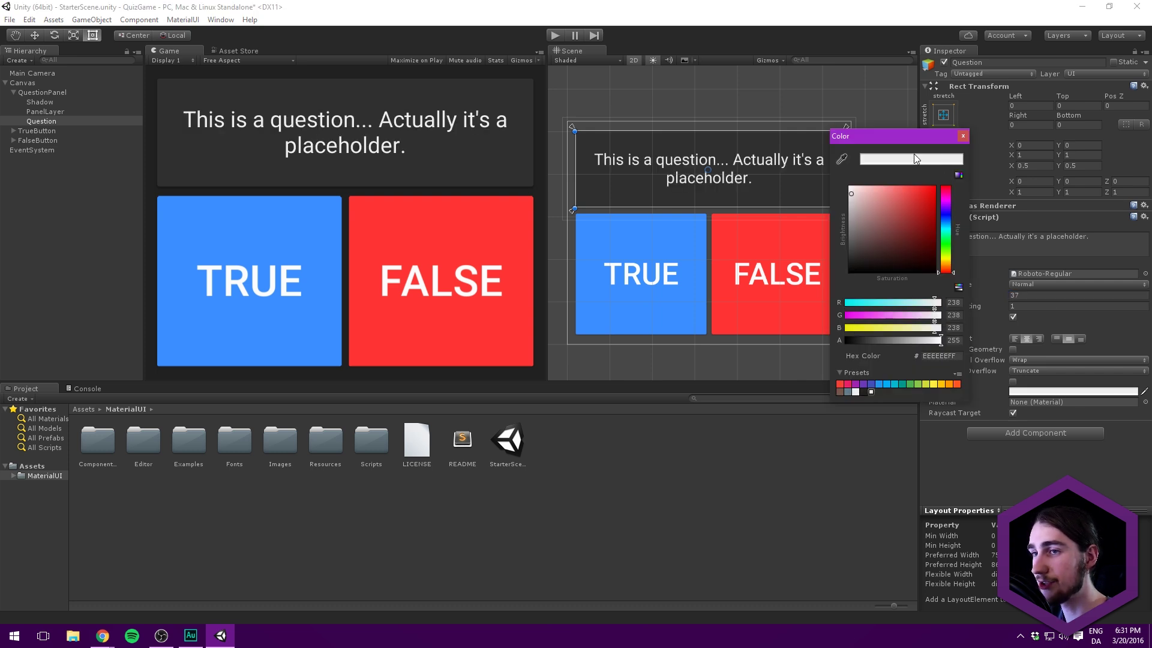
left_click(963, 137)
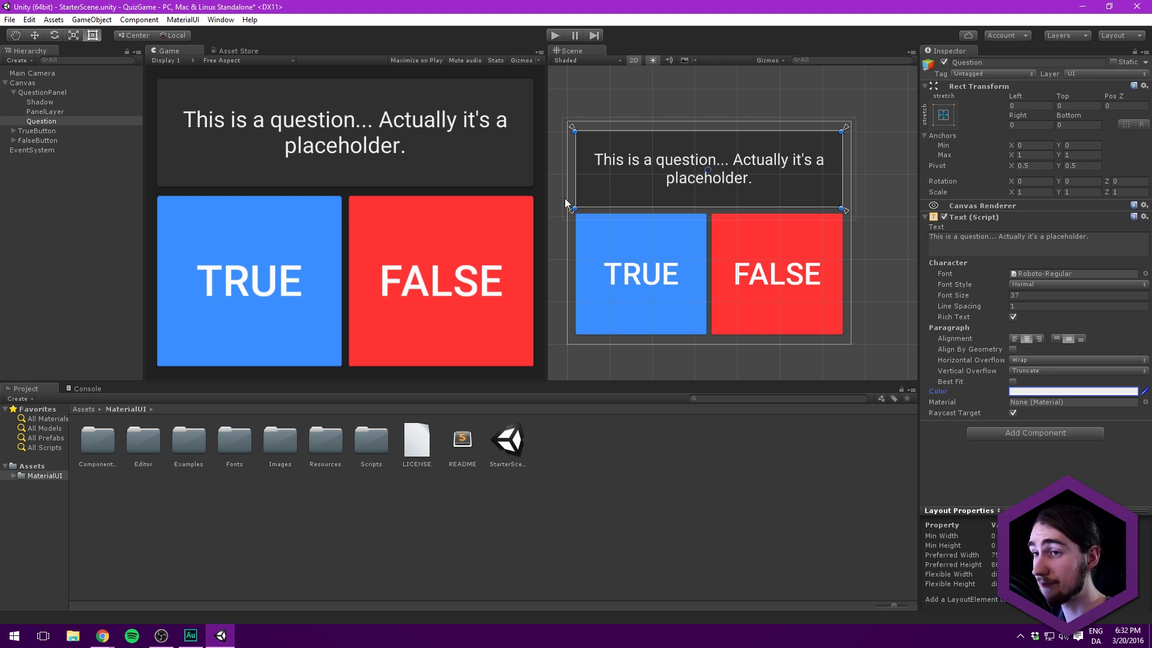
left_click(387, 149)
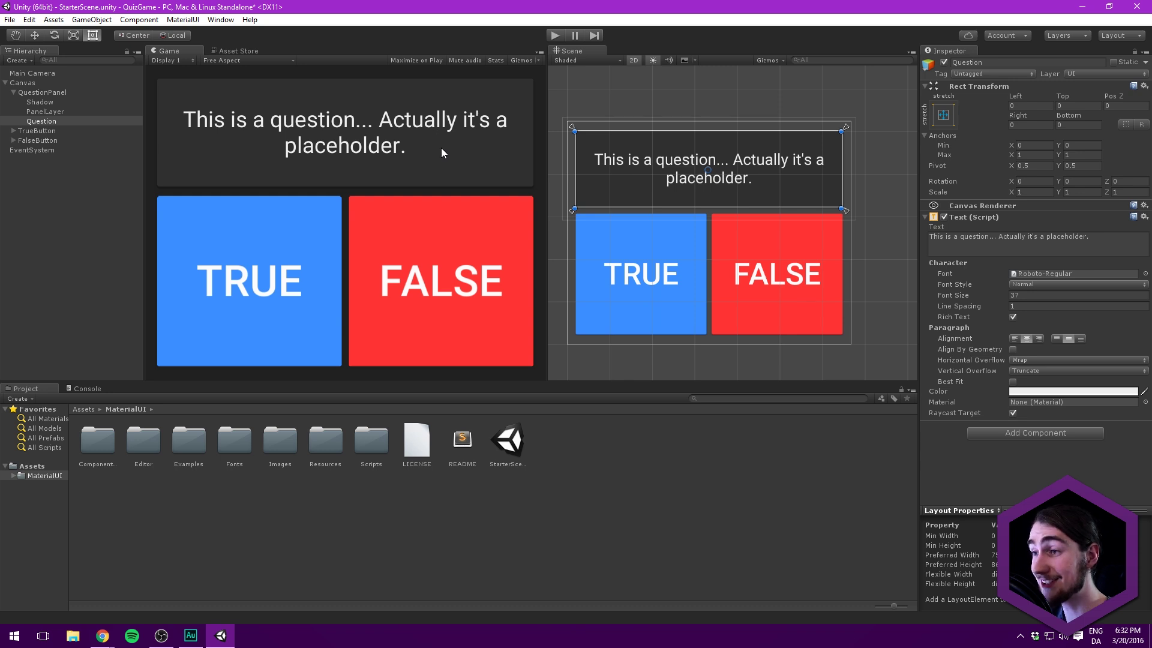
Step: Deselect the Question object, save the scene with Ctrl+S, and collapse the Canvas hierarchy
left_click(676, 96)
key("ctrl+s")
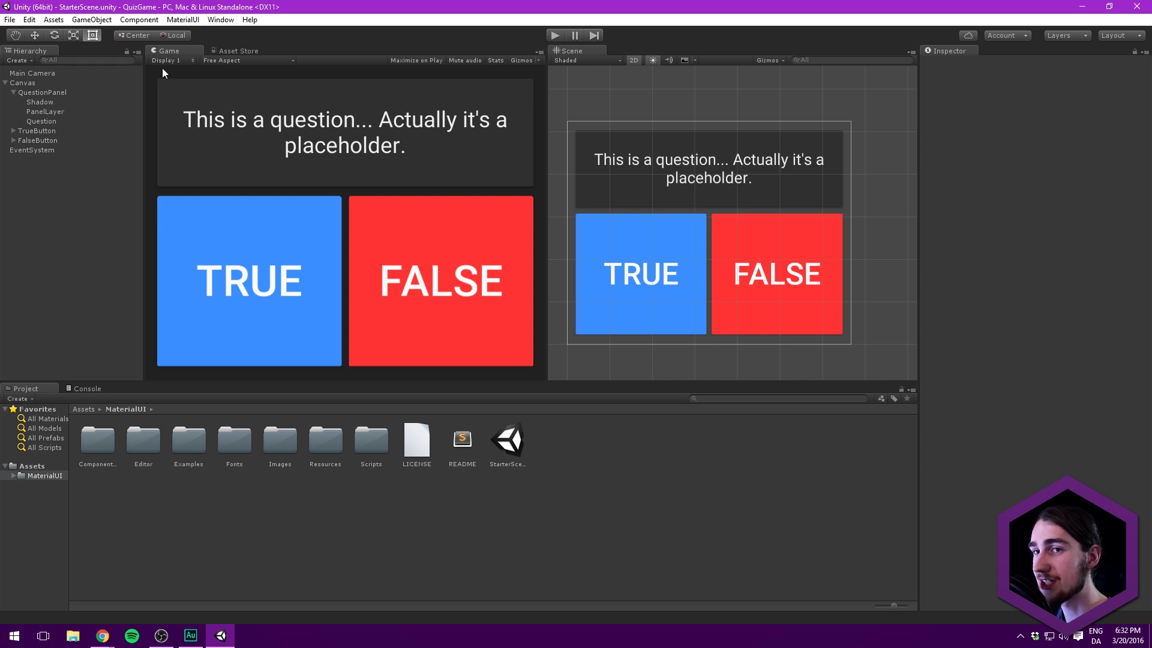
left_click(13, 92)
left_click(5, 83)
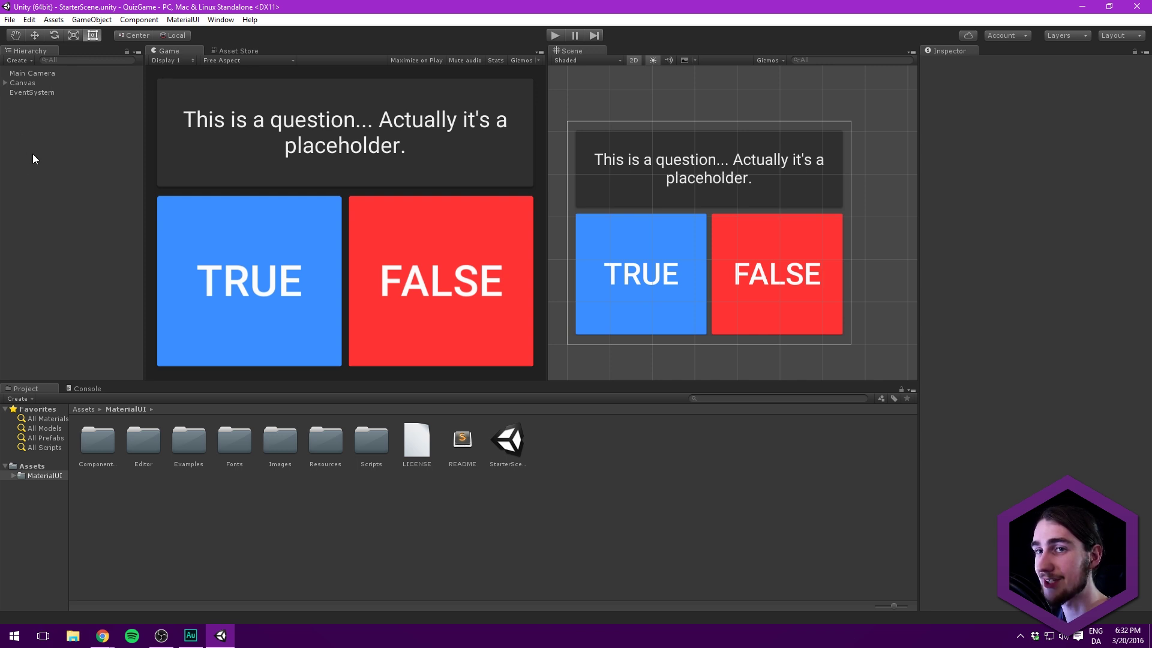
Step: Enter Play mode and click the TRUE and FALSE buttons repeatedly to see their ripples
left_click(553, 36)
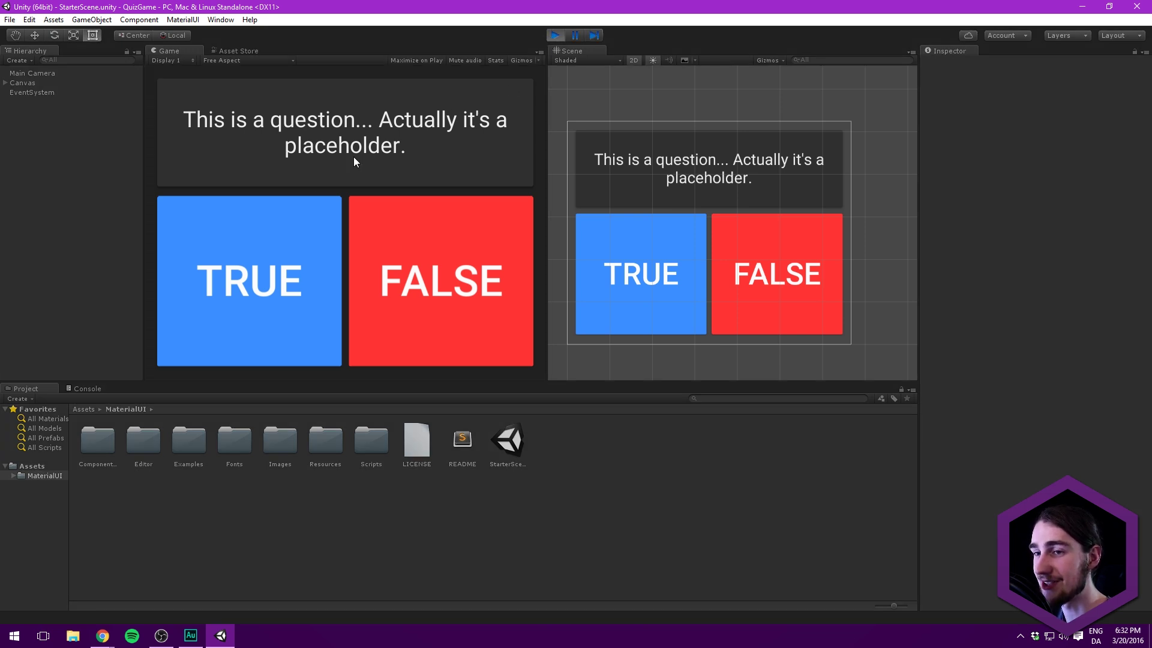
left_click(277, 227)
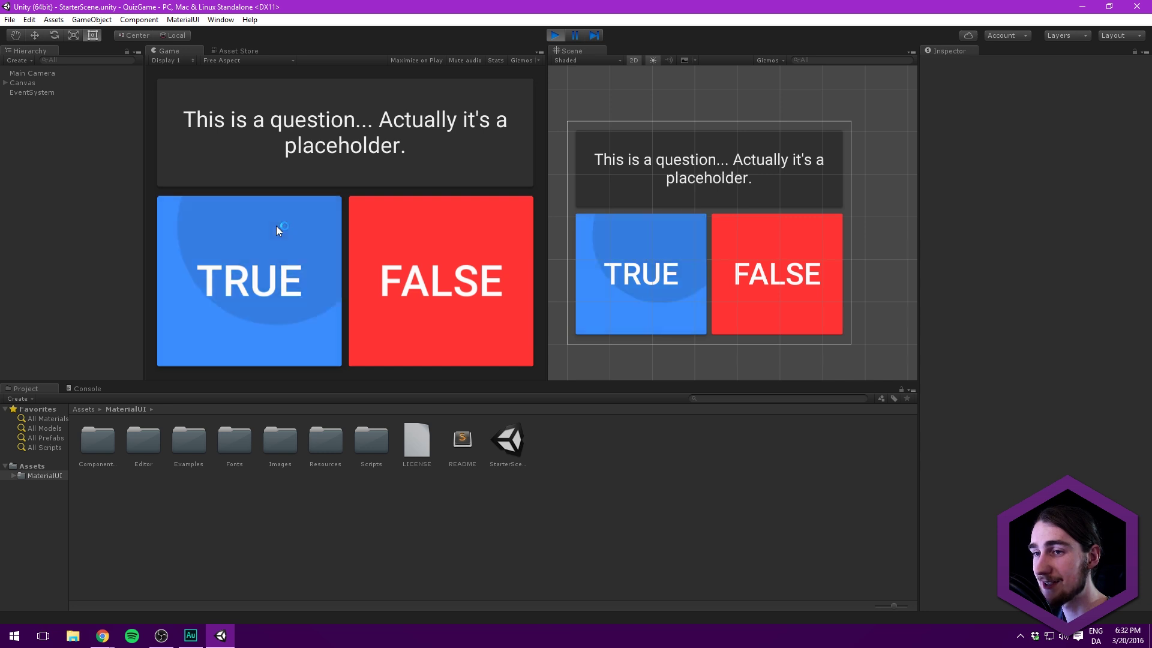
left_click(488, 274)
left_click(488, 219)
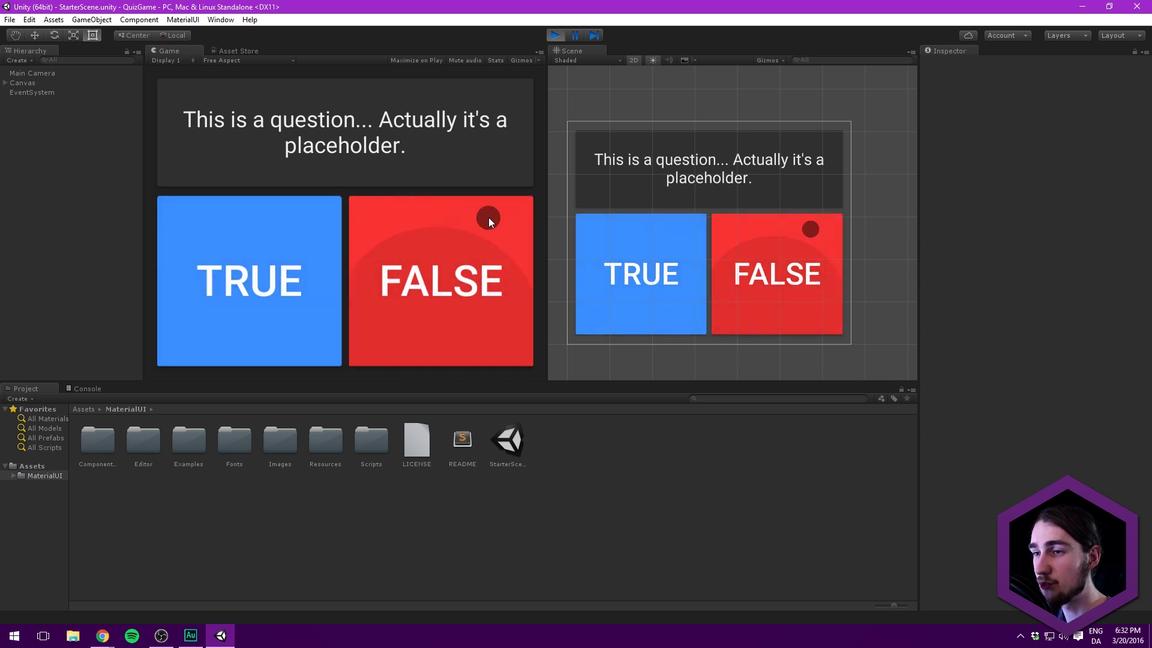
left_click(232, 238)
left_click(200, 336)
left_click(204, 225)
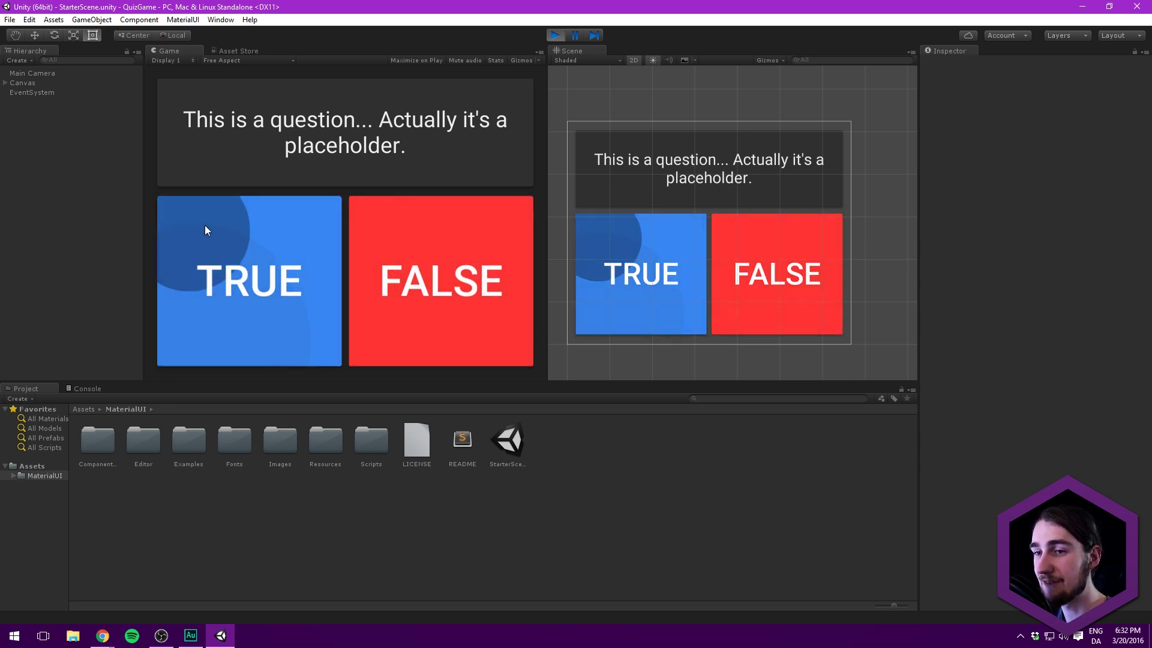
left_click(445, 275)
left_click(245, 228)
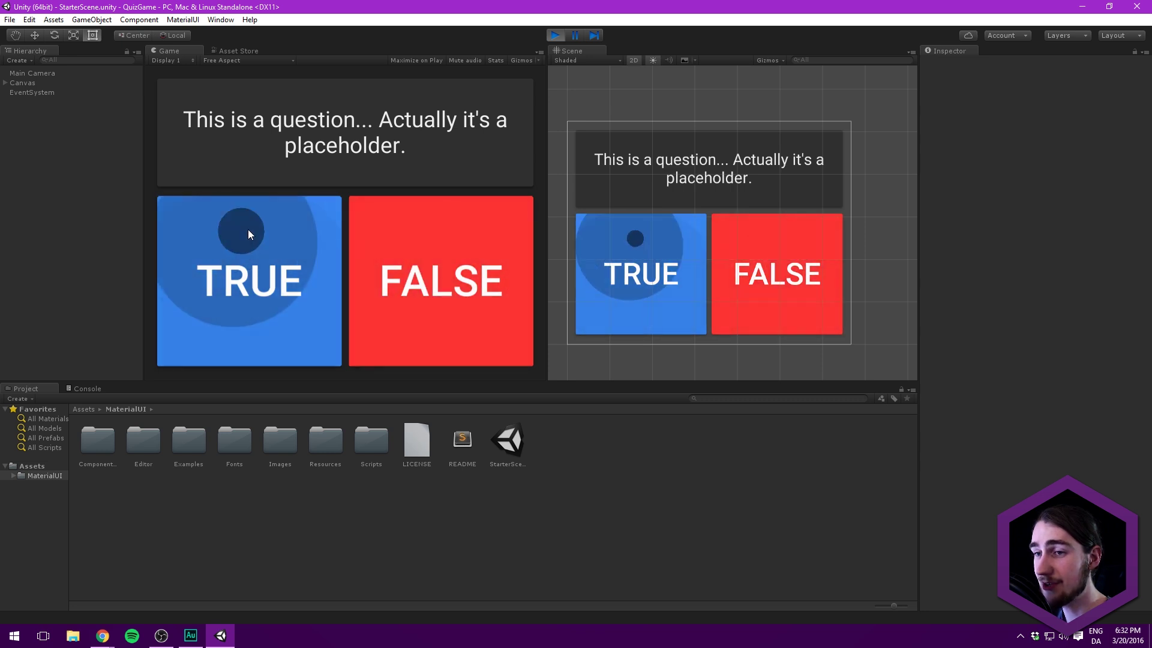
left_click(453, 226)
left_click(463, 243)
left_click(231, 265)
left_click(433, 252)
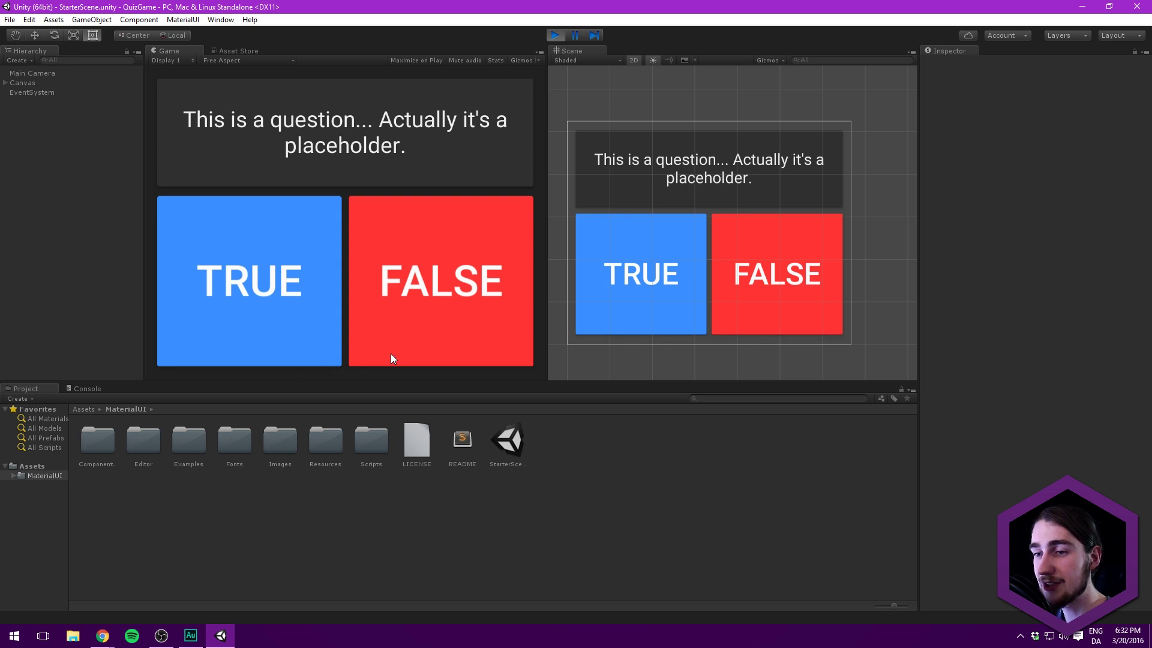
Step: Stop the game and select both TrueButton's and FalseButton's Button Layer objects
left_click(421, 239)
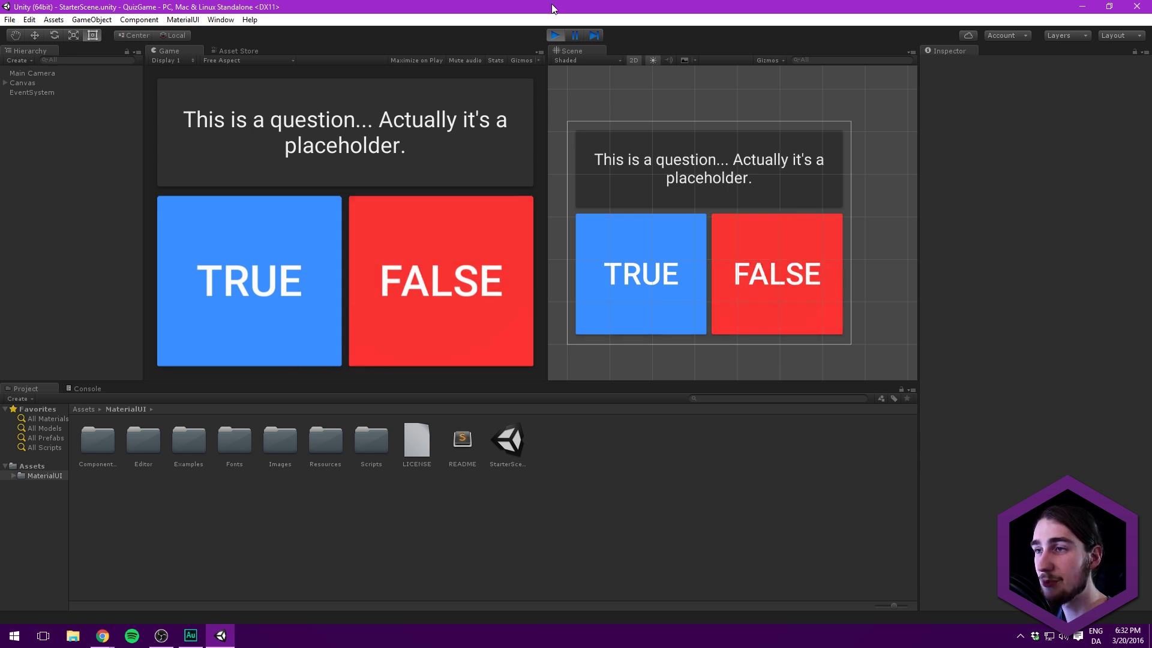
left_click(556, 34)
left_click(24, 83)
left_click(4, 83)
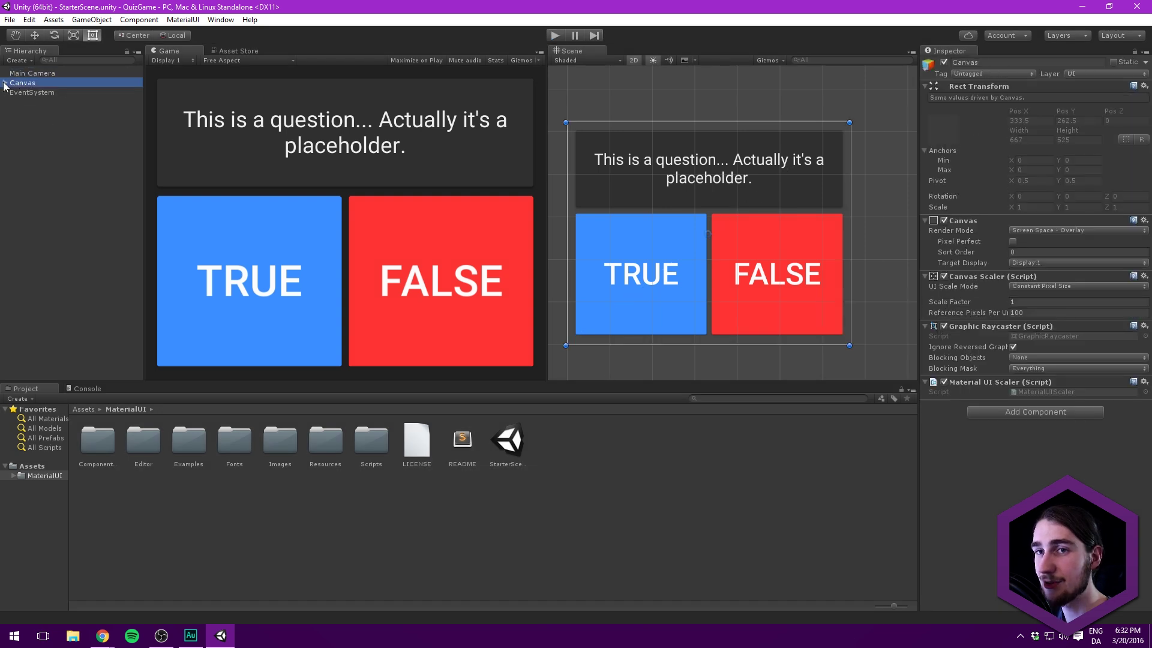
left_click(47, 103)
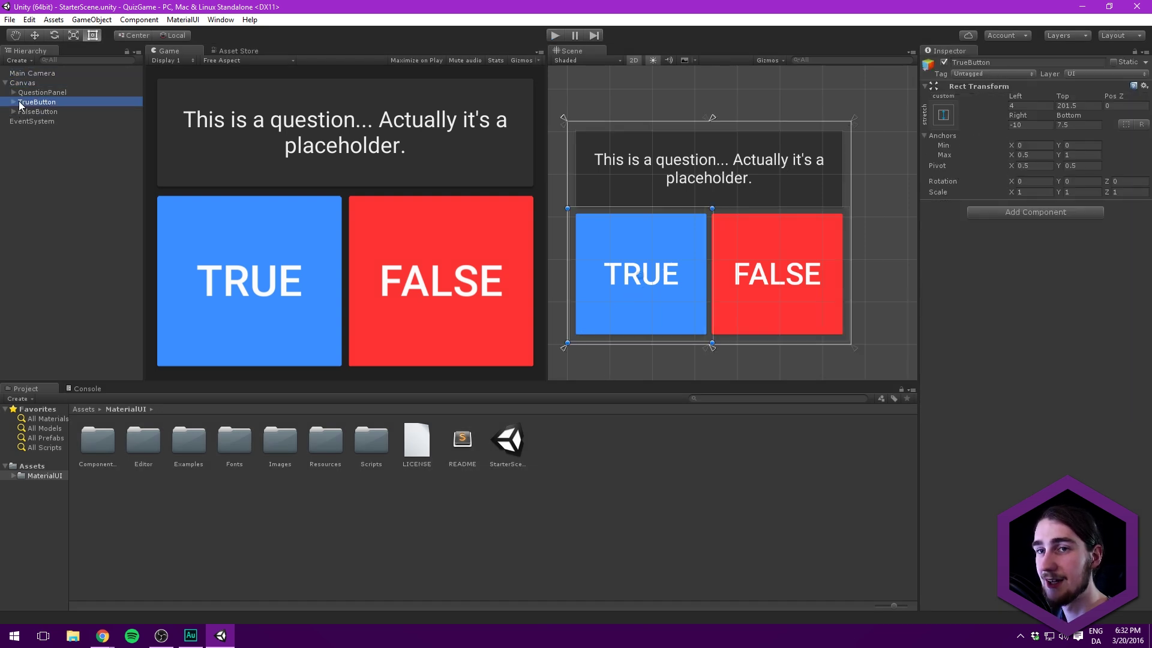
left_click(13, 103)
left_click(34, 120)
left_click(23, 122)
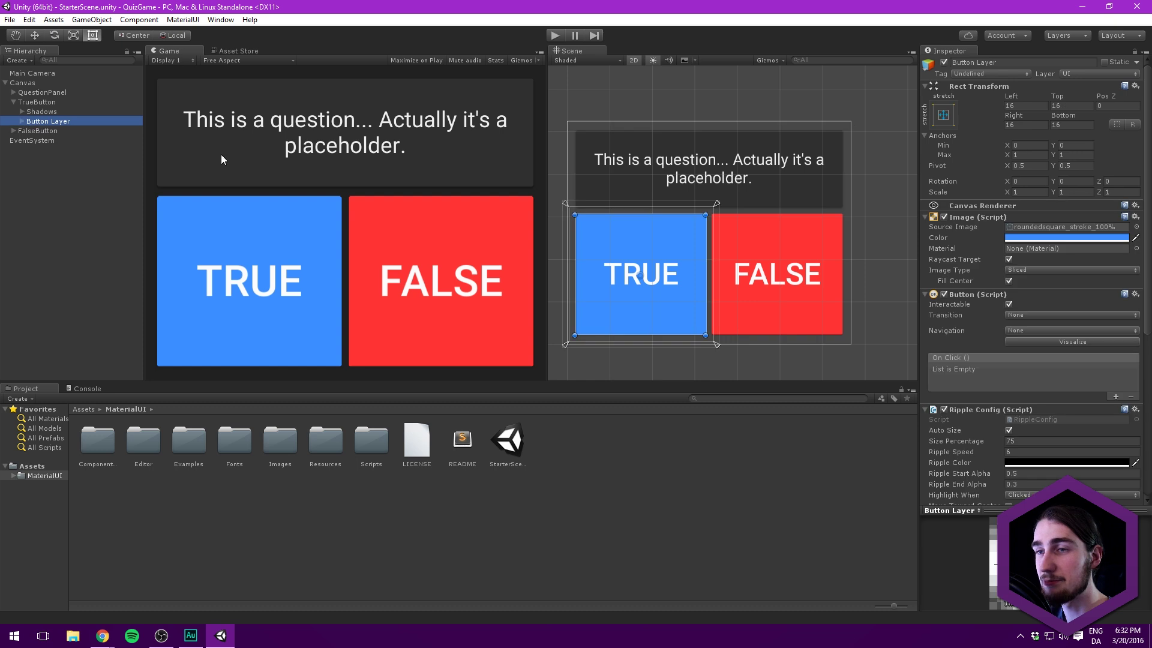
left_click(13, 131)
left_click(47, 150, "ctrl")
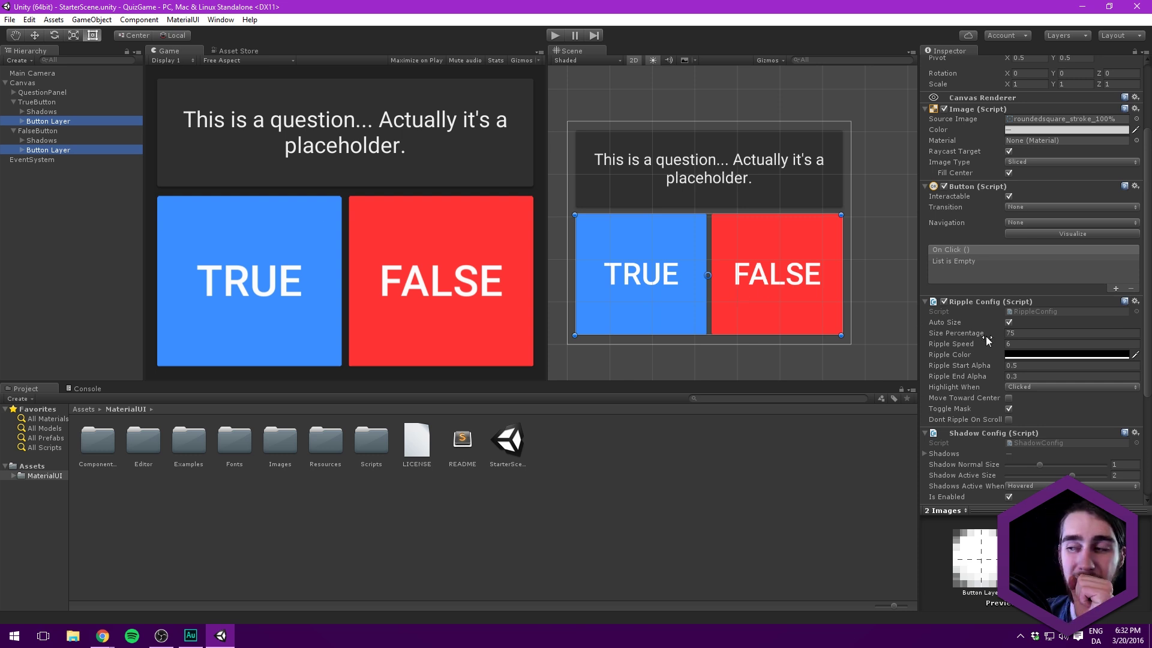
Step: Set the button layers' Shadow Normal Size to 2 and Shadow Active Size to 3
scroll(966, 351, "down", 2)
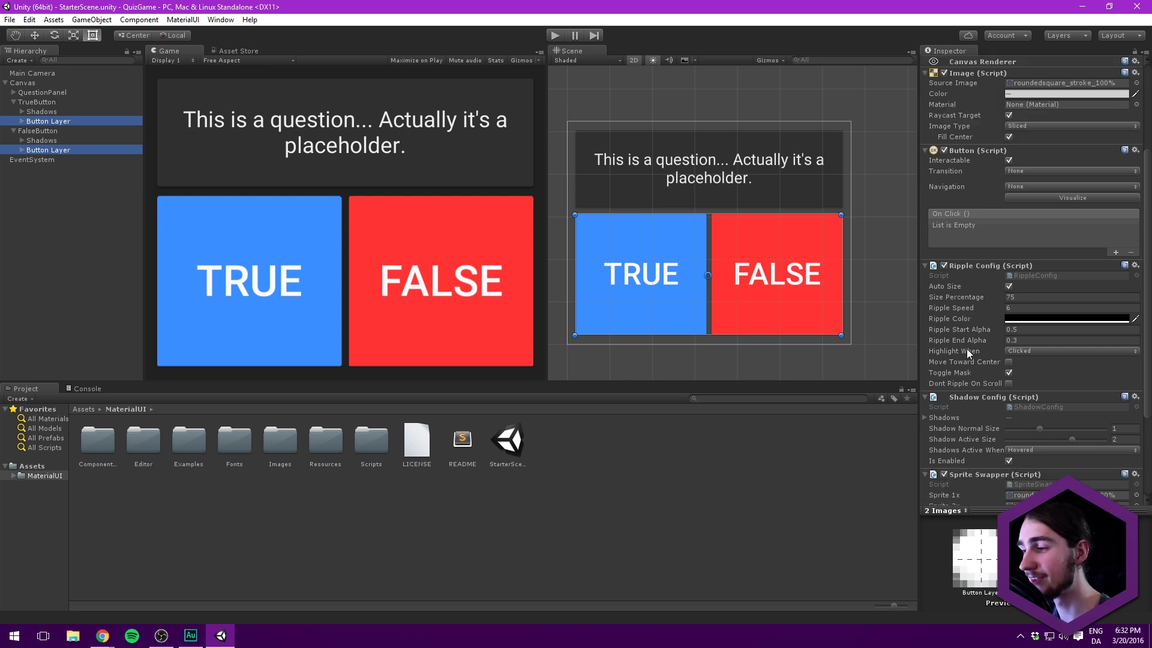
left_click(1040, 428)
left_click_drag(1057, 429, 1067, 430)
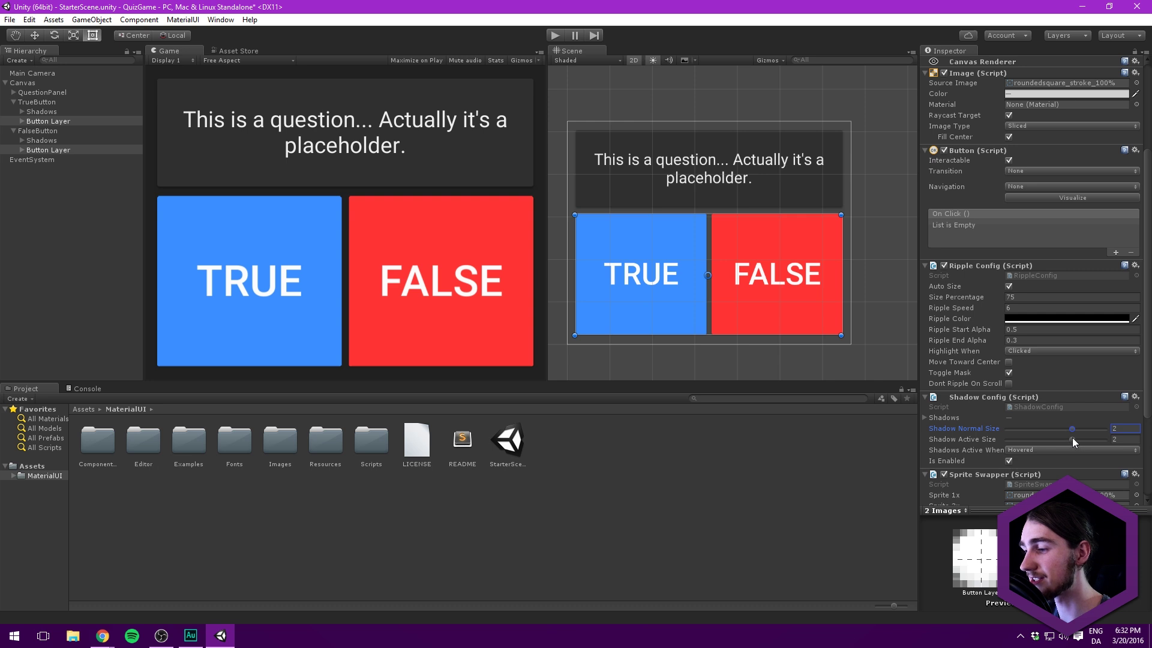
left_click(1072, 438)
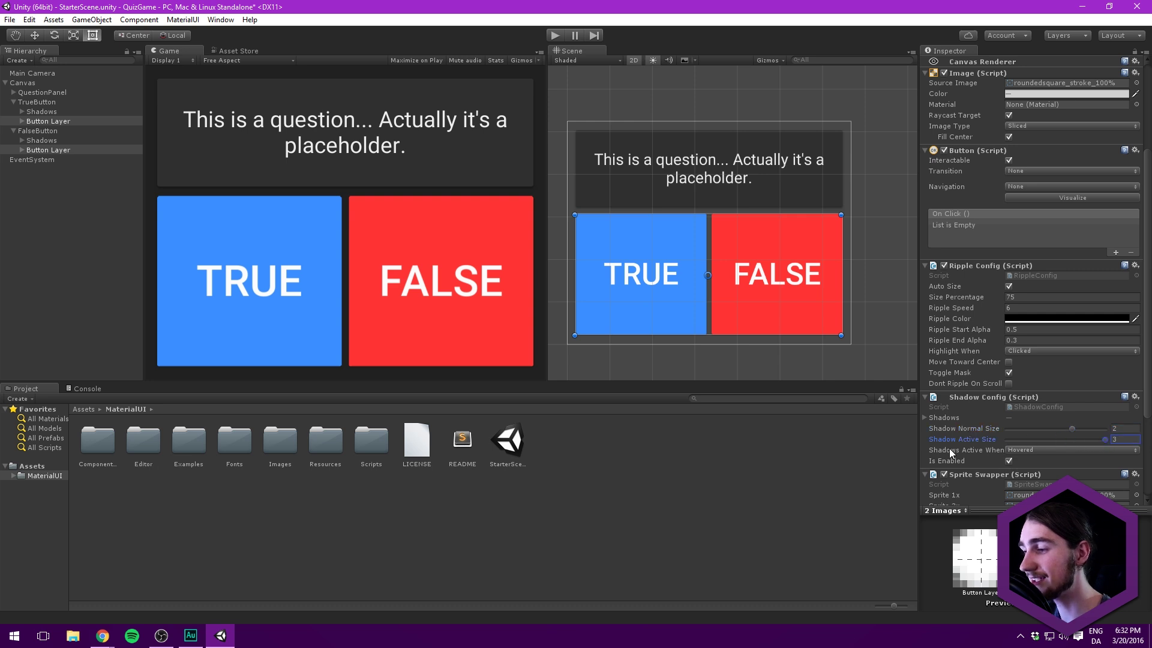
Step: Set Highlight When to Hovered and run the game
scroll(977, 396, "down", 2)
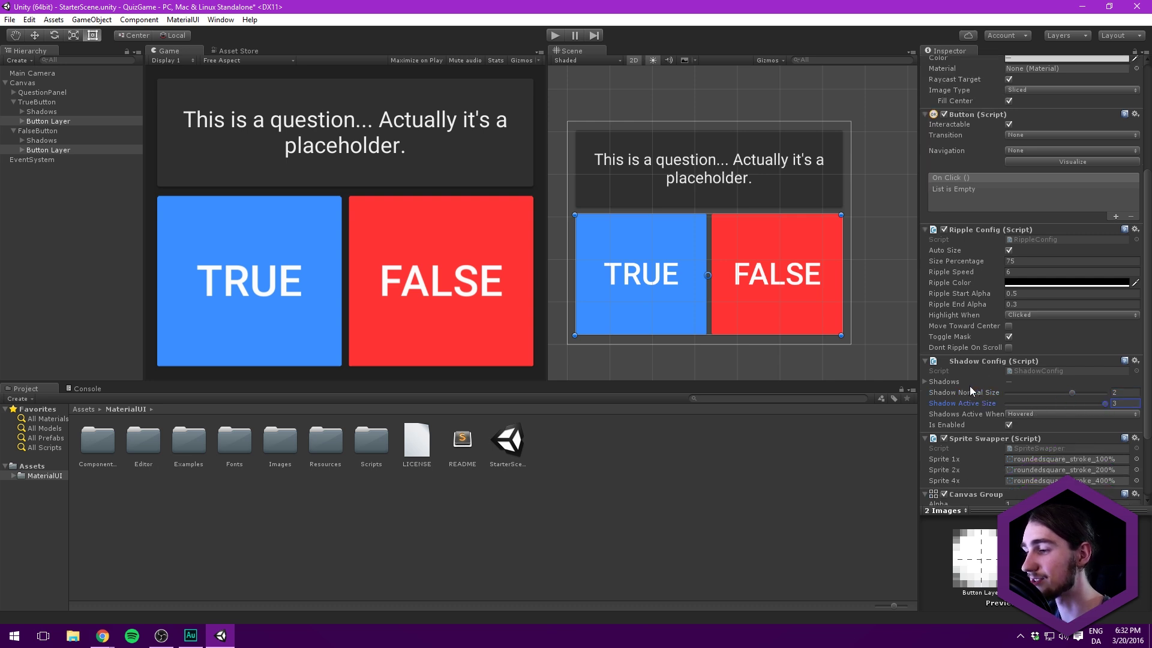
left_click(1014, 315)
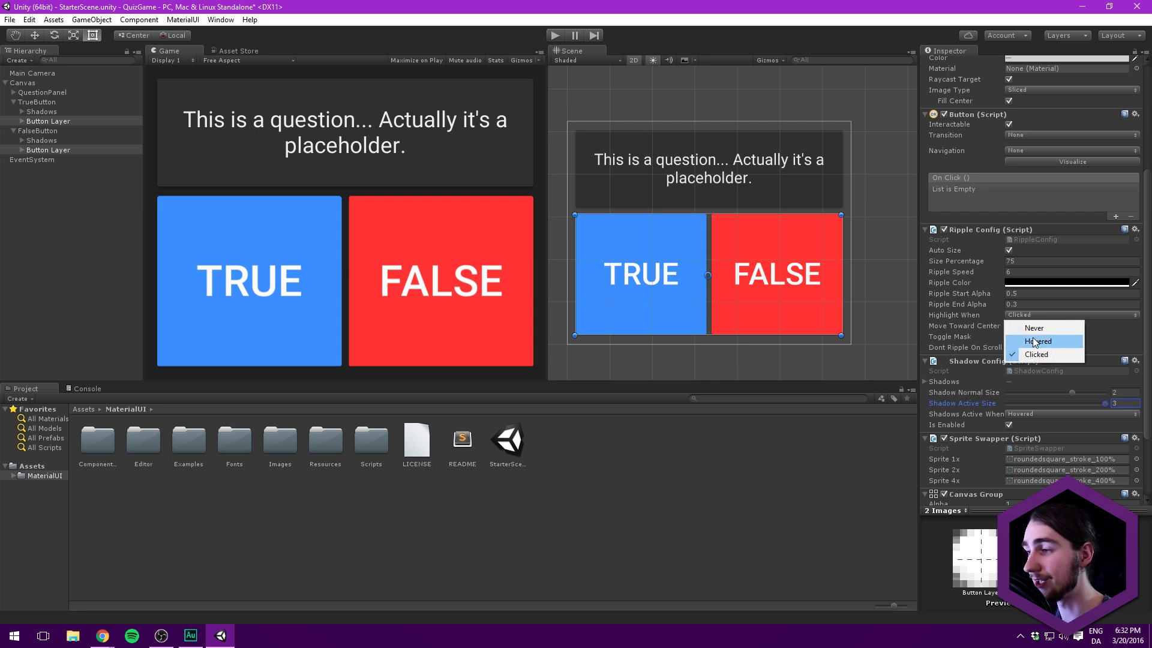
left_click(1037, 341)
left_click(558, 34)
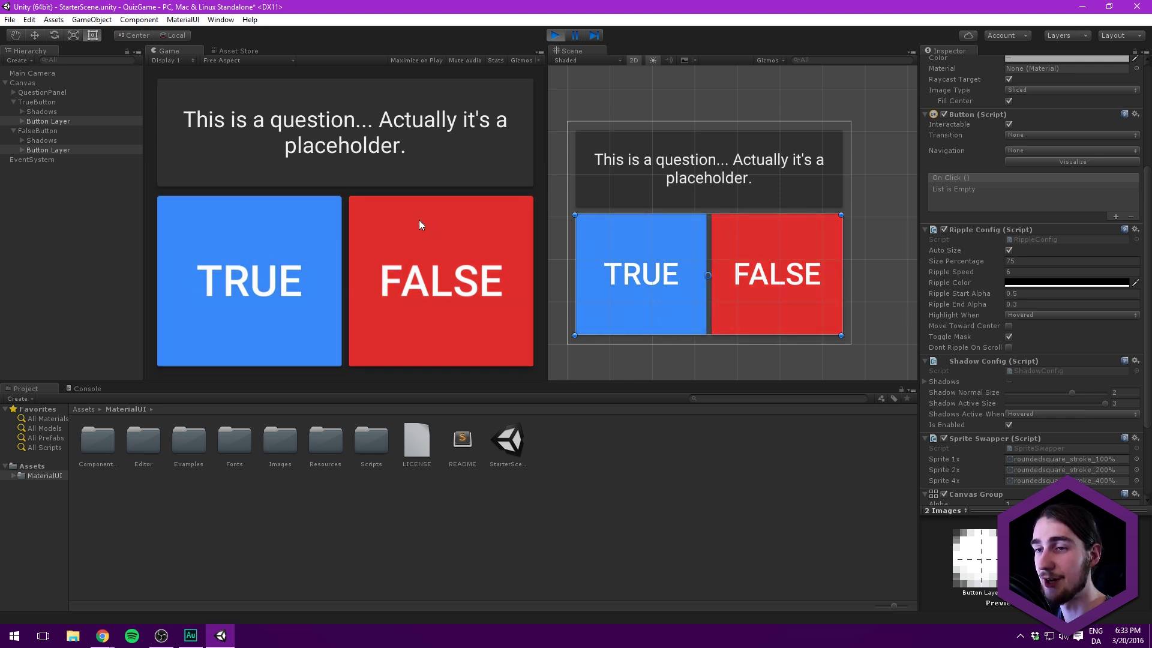
Step: Click TRUE and FALSE in the Game view to check ripples, then exit Play mode and save with Ctrl+S
left_click(255, 221)
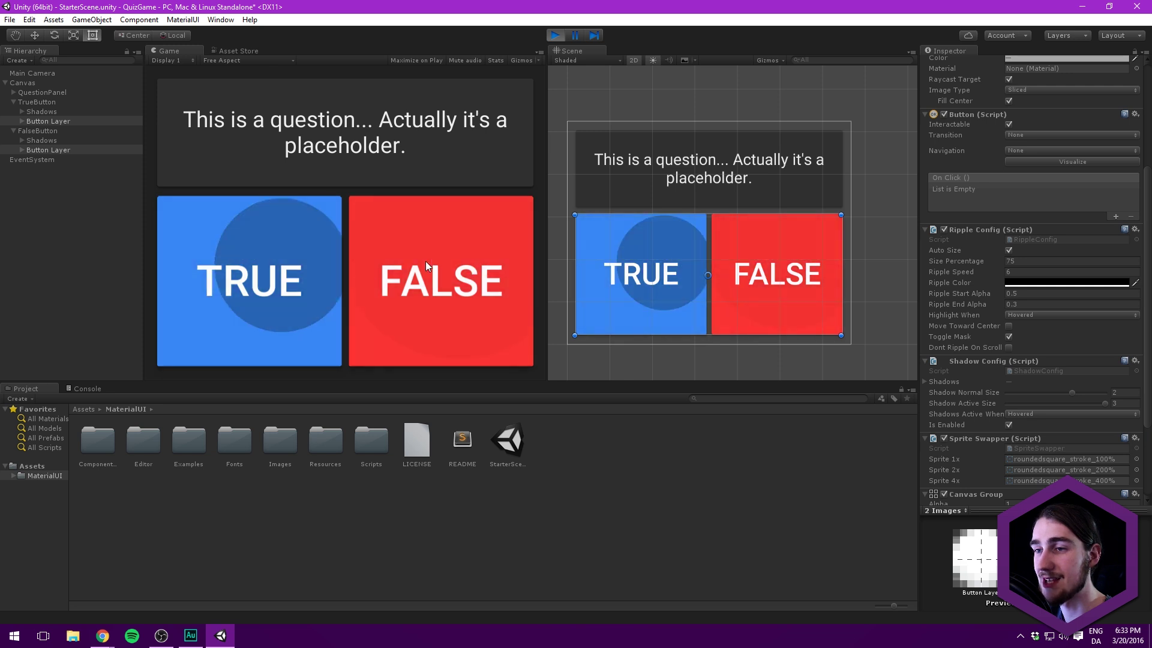
left_click(270, 261)
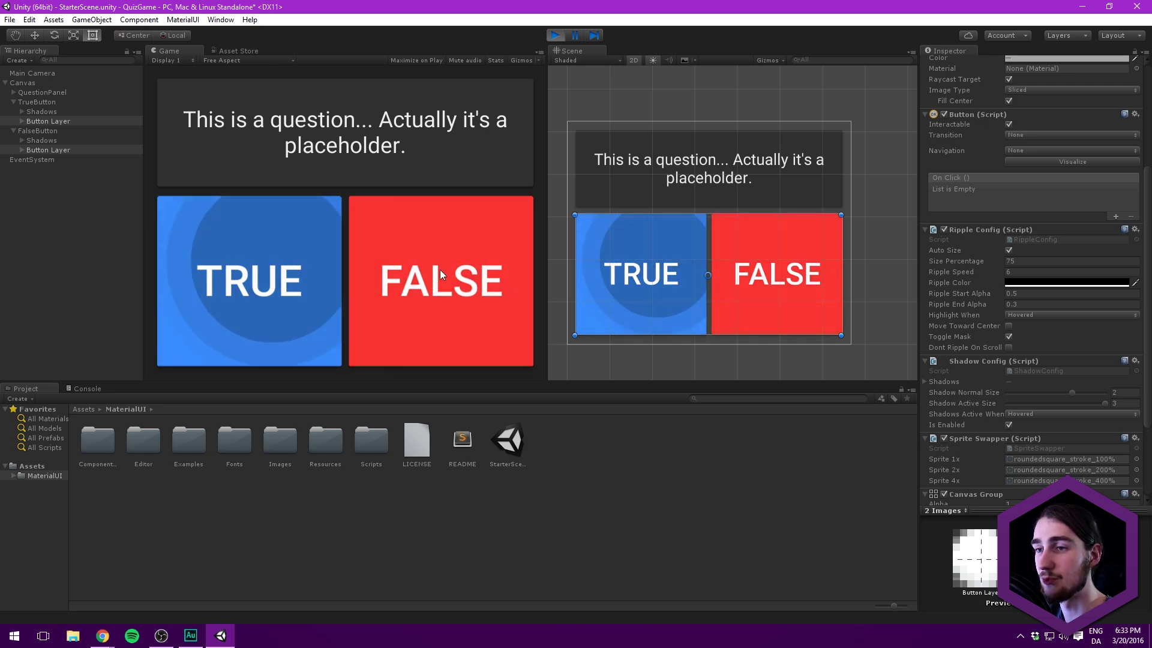
left_click(419, 297)
left_click(555, 34)
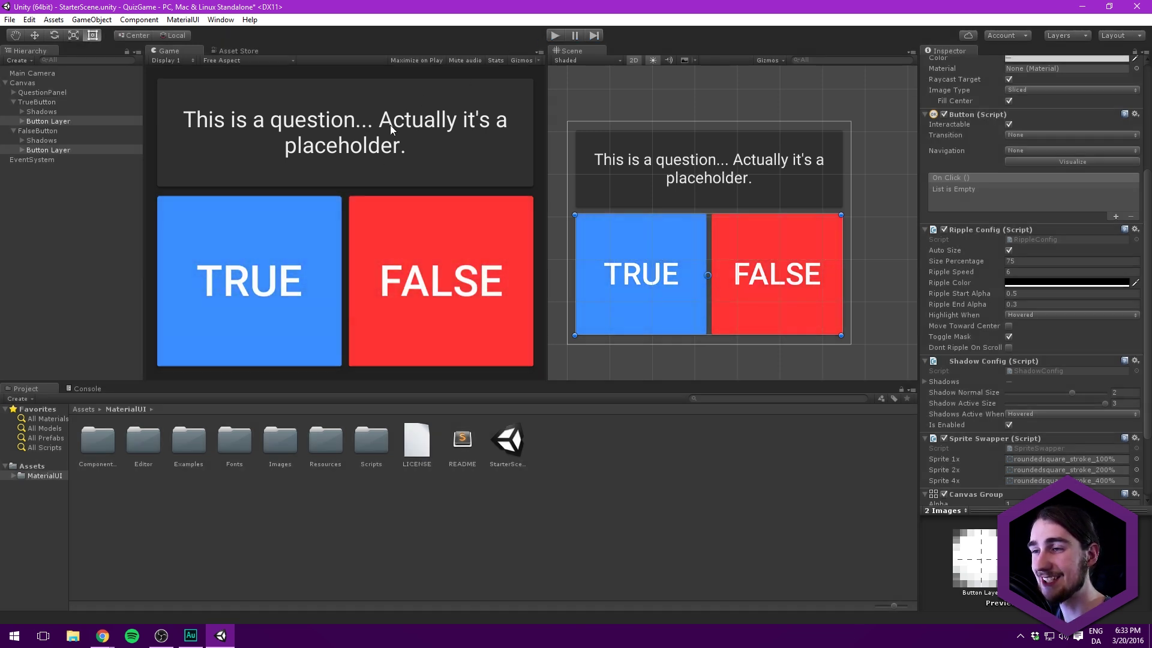
key("ctrl+s")
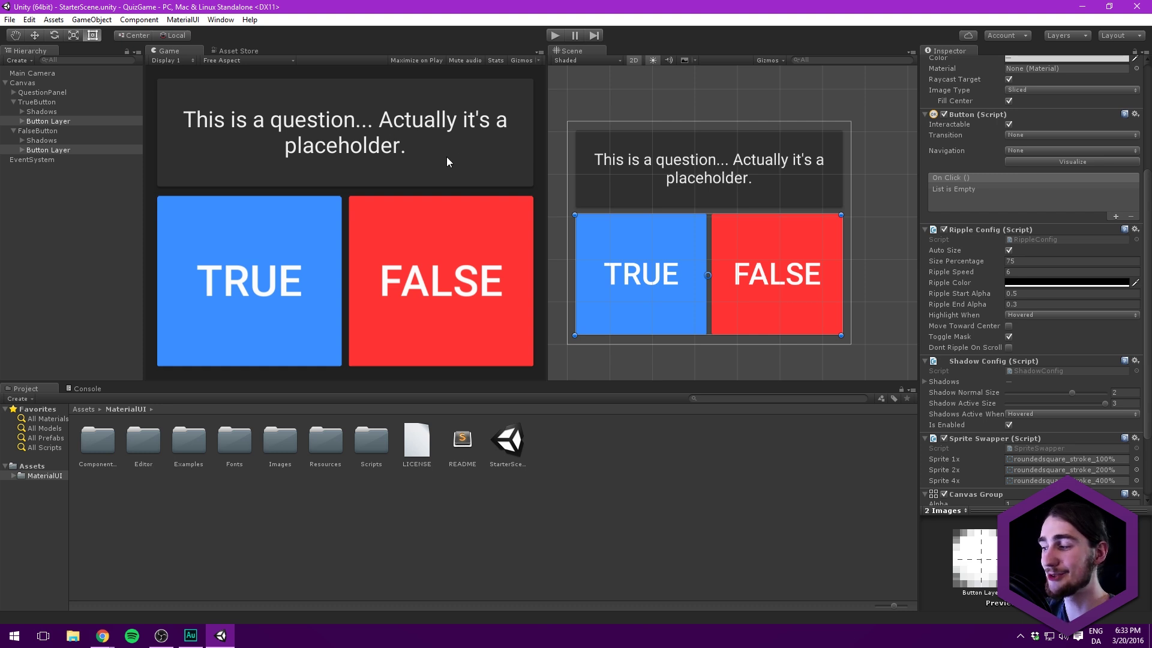